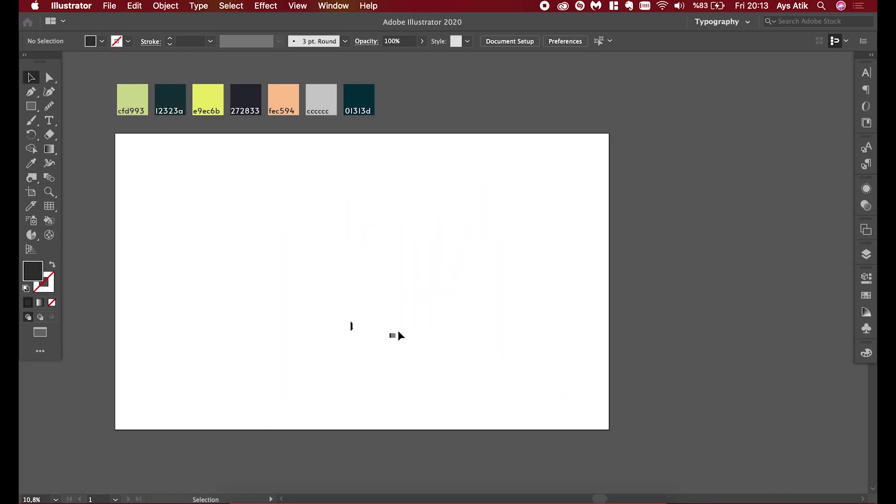
Draw a 1500 × 1500 px square on the artboard with the Rectangle tool
click(35, 111)
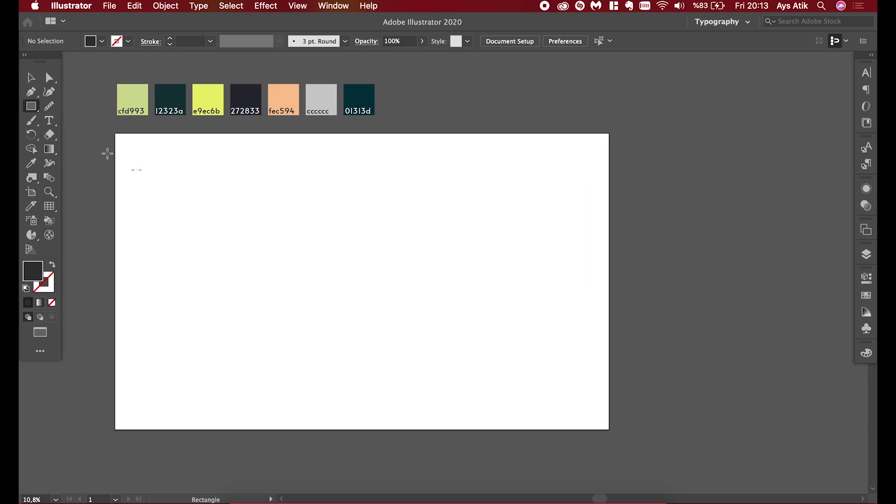
click(238, 256)
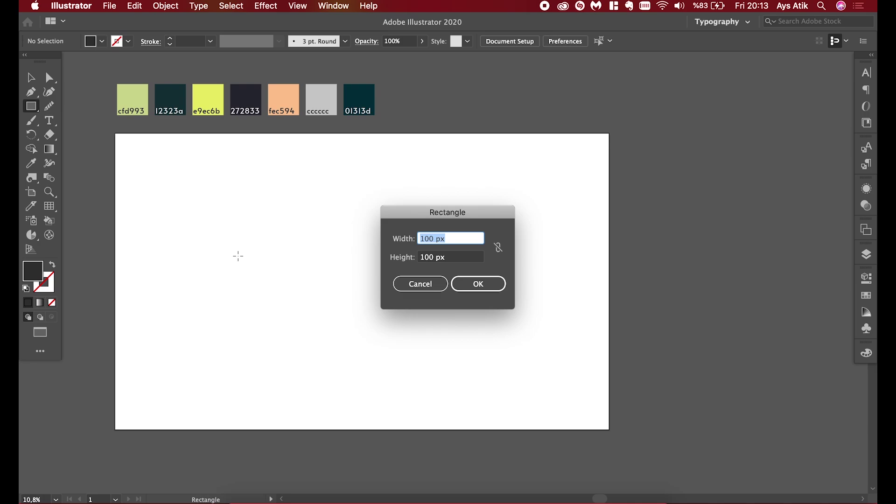
text(1500)
key(Tab)
text(1)
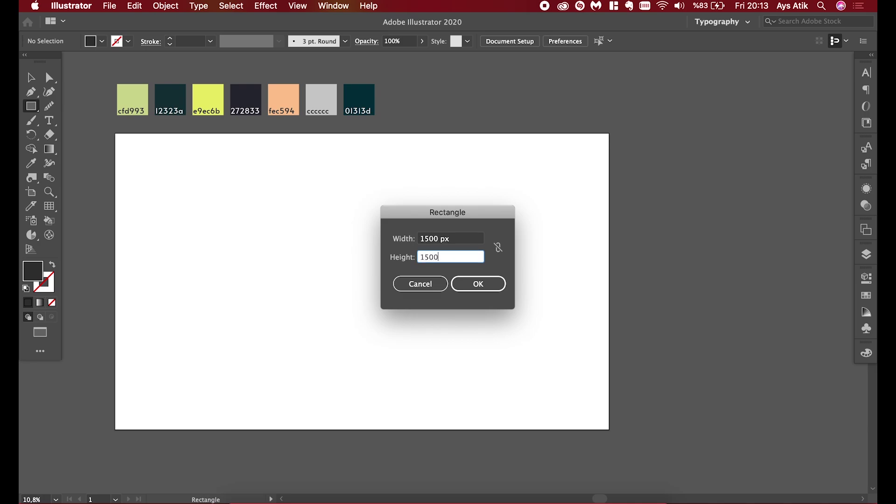
key(Return)
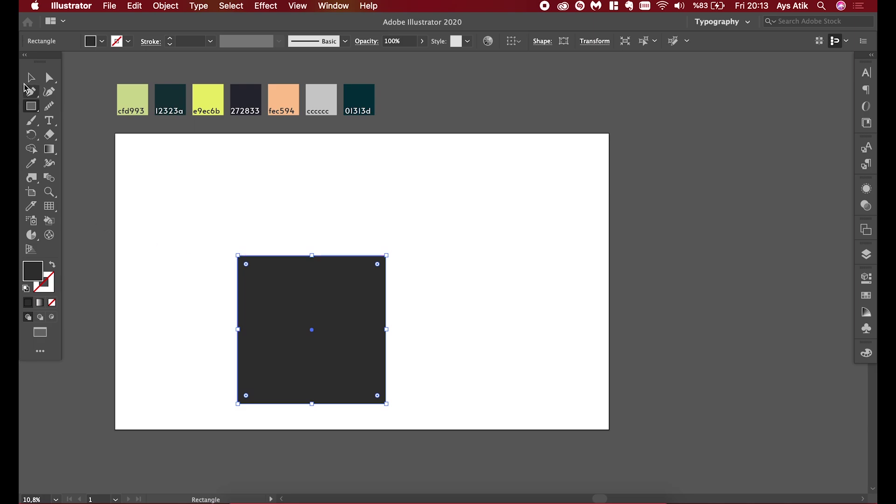
Fill the square with the light green cfd993 swatch using the eyedropper
key(i)
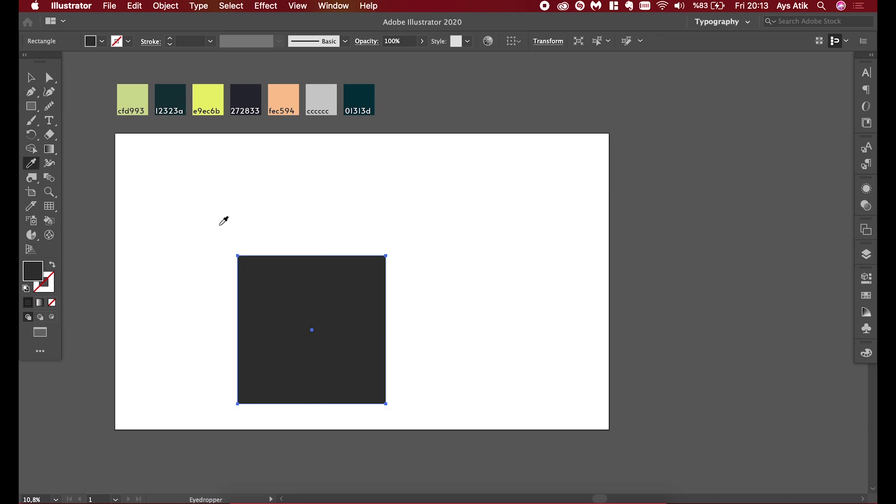
click(134, 95)
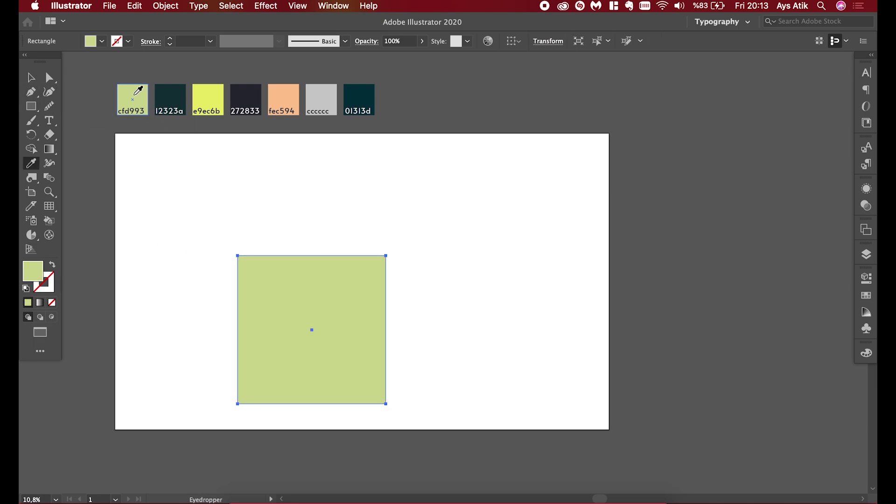
scroll(116, 69, up, 5)
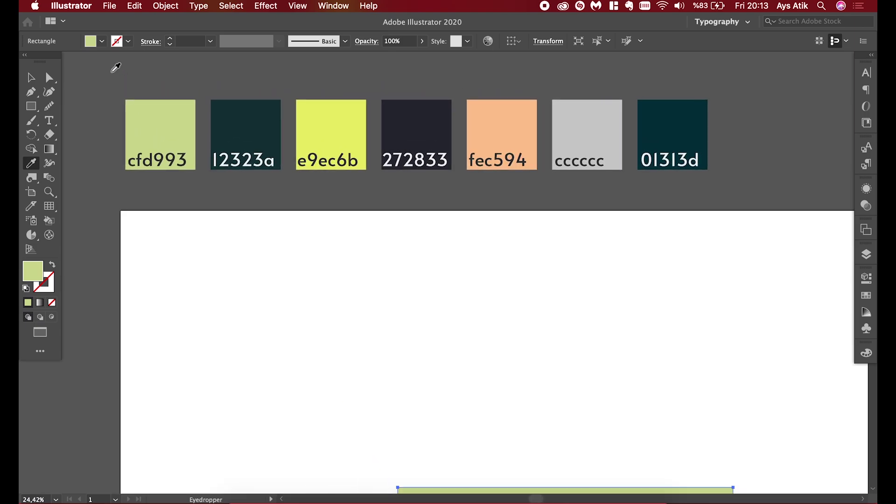
scroll(116, 68, down, 2)
scroll(116, 68, down, 2)
scroll(116, 68, down, 1)
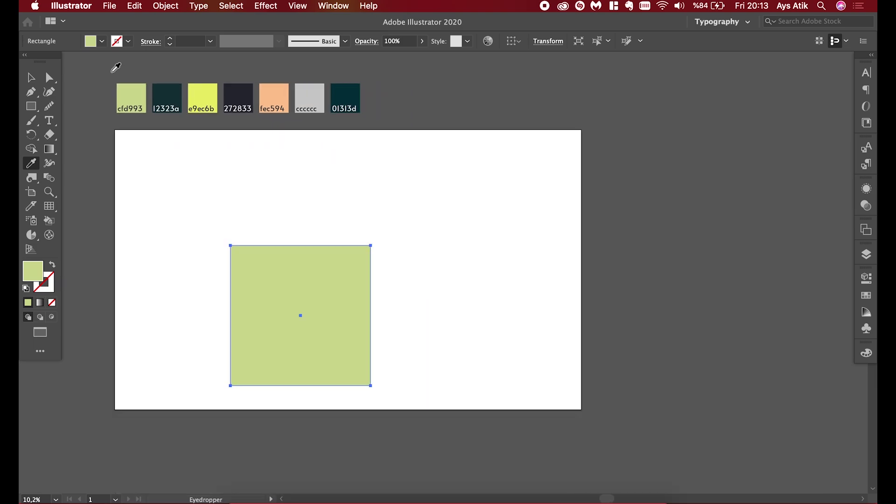
click(31, 77)
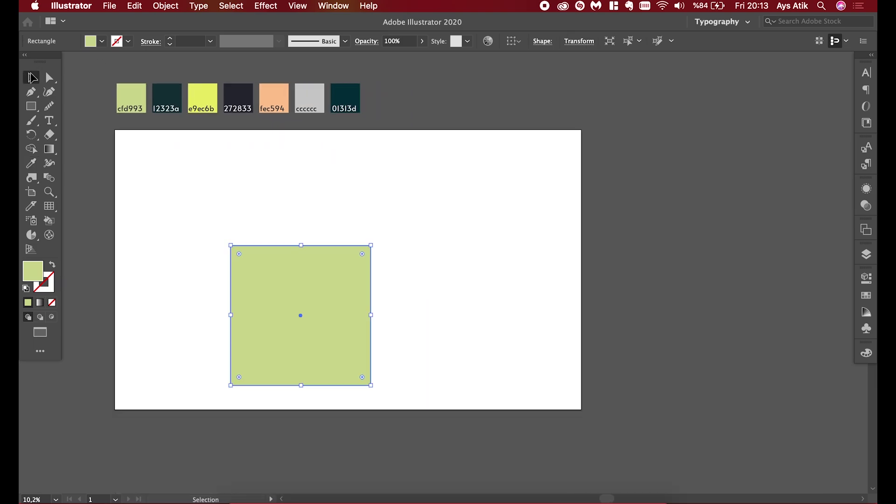
Apply 3D Extrude & Bevel to the square: Isometric Top, 1500 pt extrude depth, solid cap
click(270, 6)
mouse_move(329, 80)
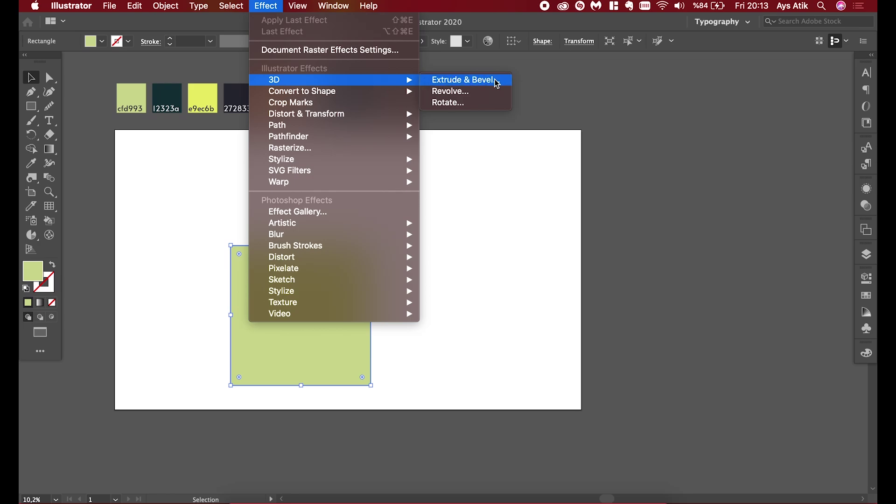
click(496, 83)
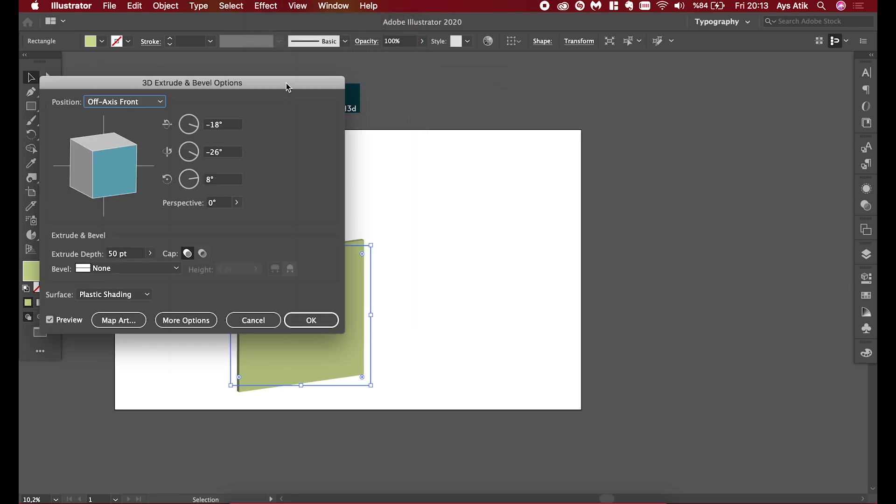
drag(287, 88, 718, 87)
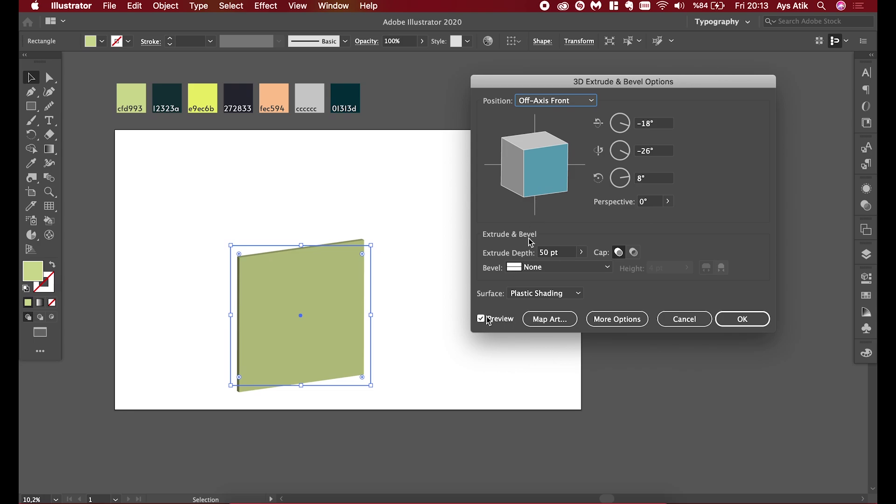
click(504, 321)
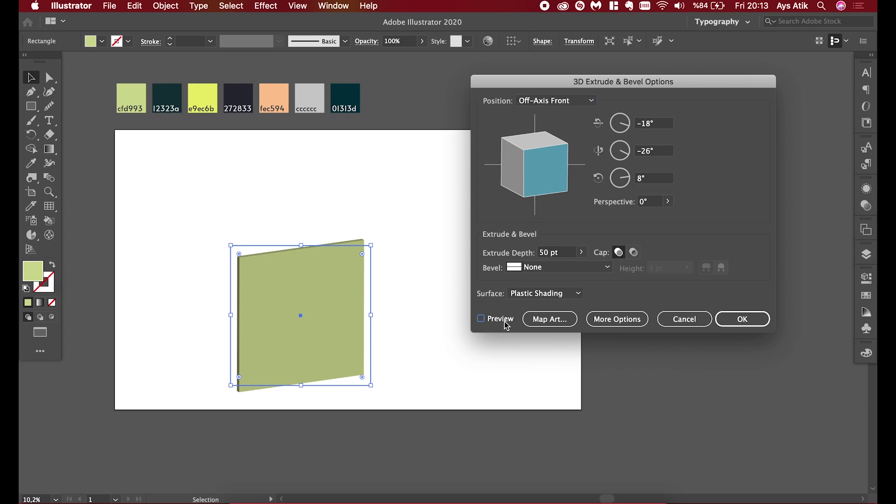
click(573, 101)
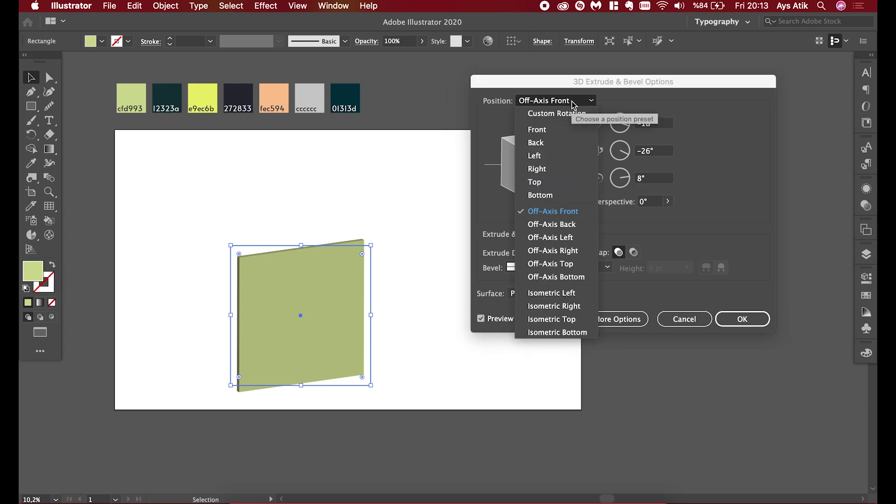
click(578, 323)
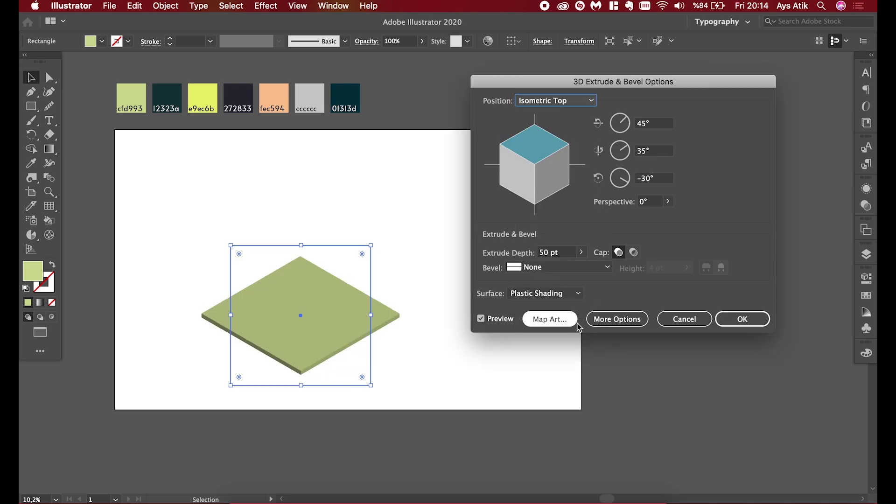
double_click(549, 256)
text(1)
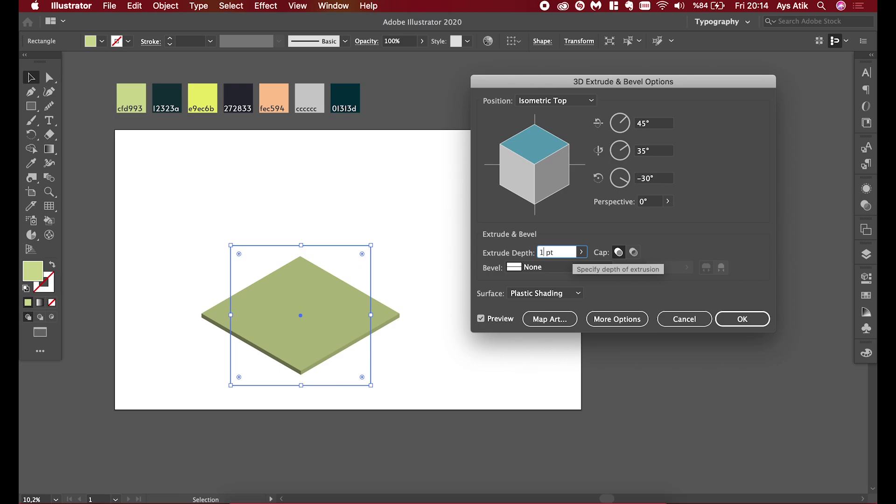
text(500)
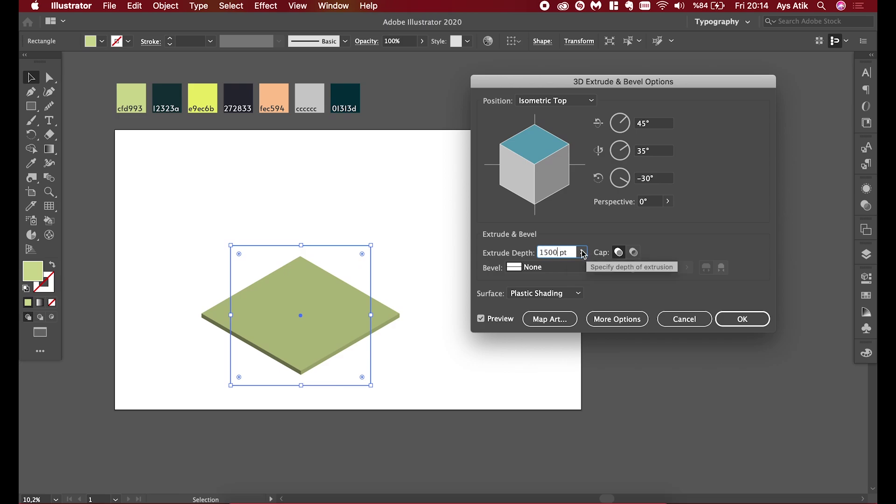
click(582, 252)
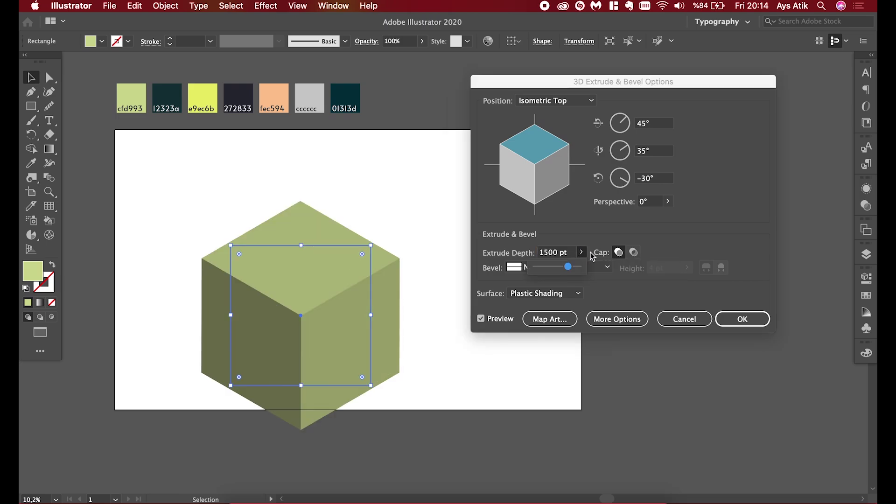
click(634, 256)
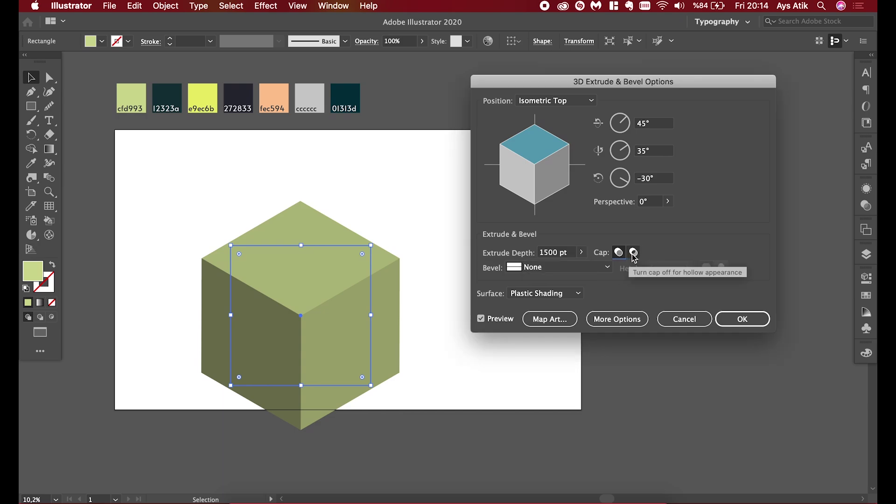
click(633, 254)
click(619, 253)
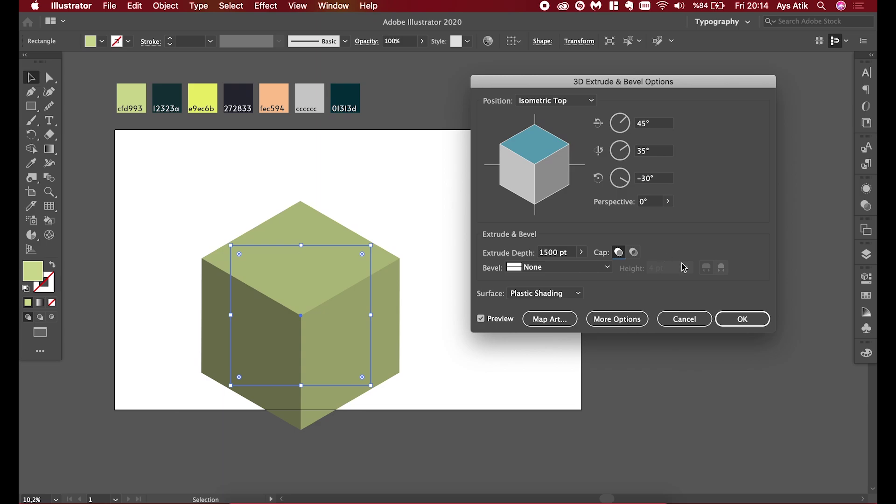
Try Wireframe, No Shading and Plastic surfaces, then settle on Diffuse Shading
click(579, 294)
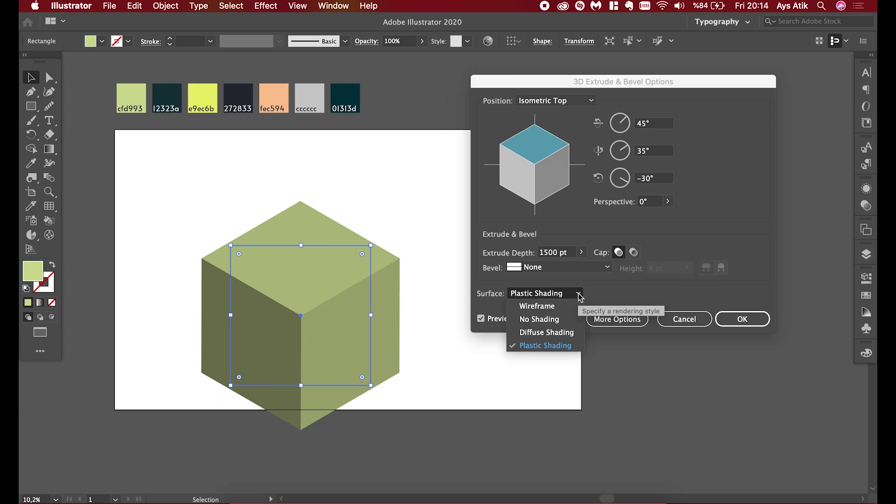
click(575, 307)
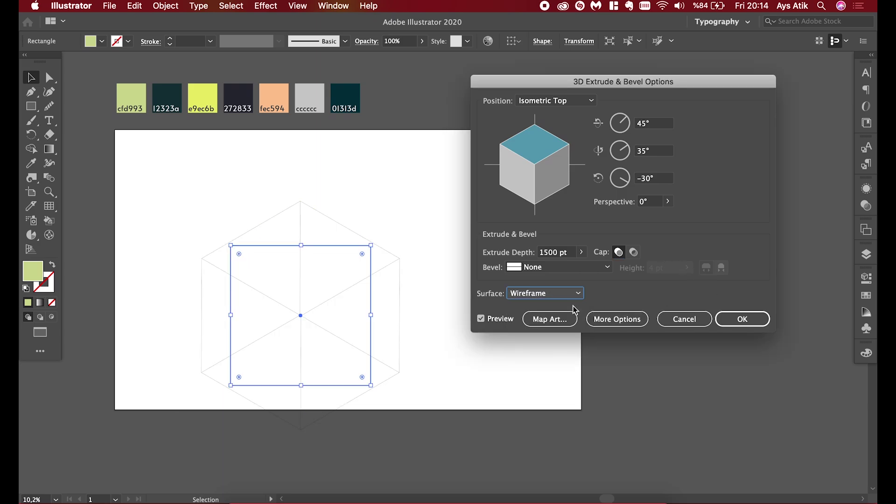
click(578, 294)
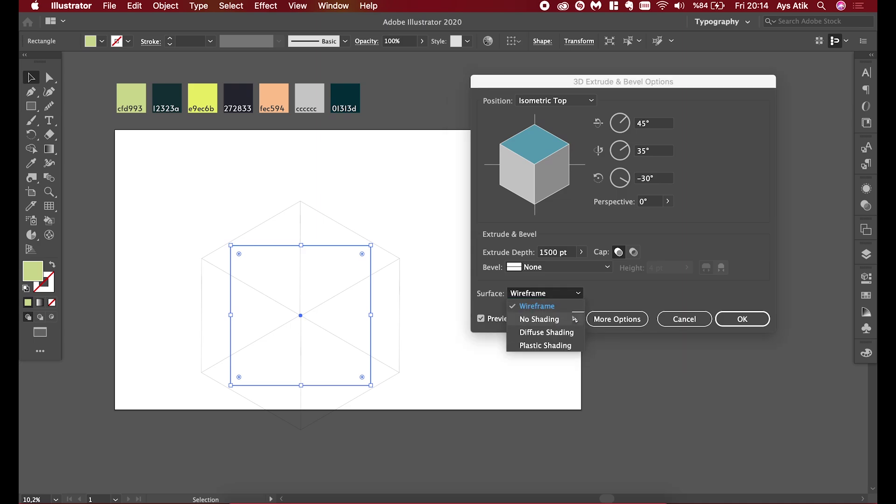
click(572, 315)
click(570, 292)
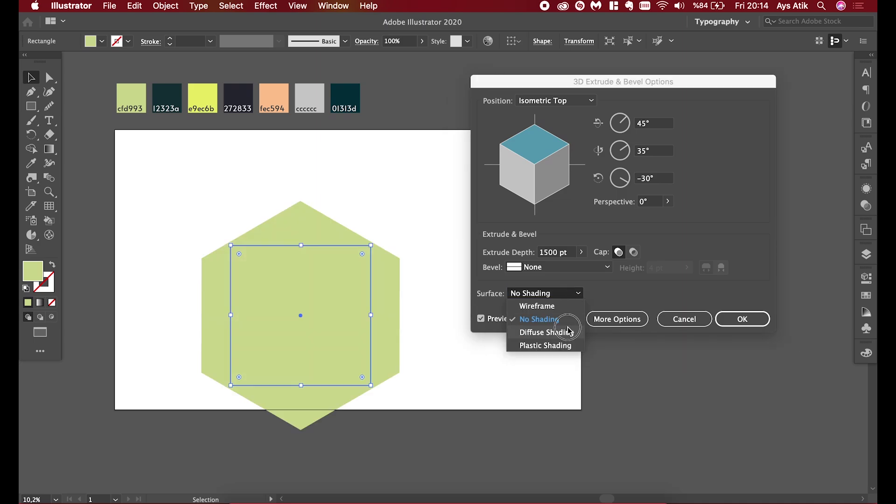
click(571, 329)
click(572, 295)
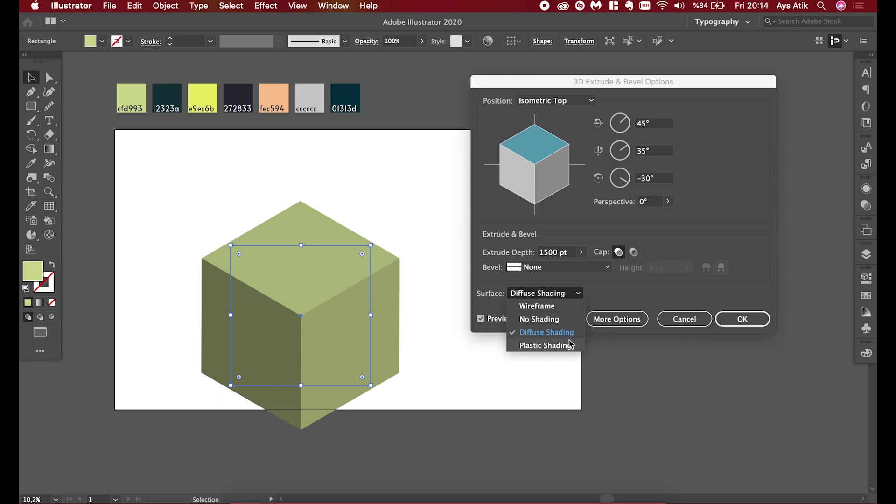
click(571, 346)
click(564, 298)
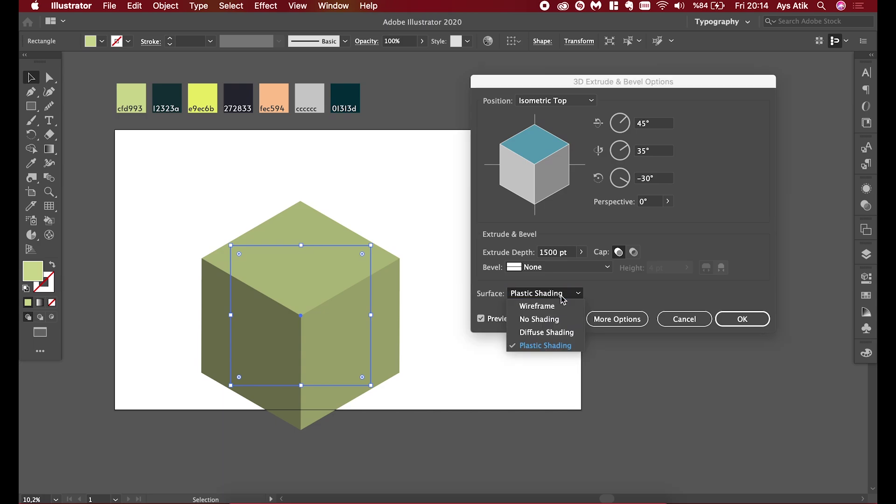
click(563, 332)
Show lighting options, move the light source to brighten the right face, set ambient light 50%
click(621, 320)
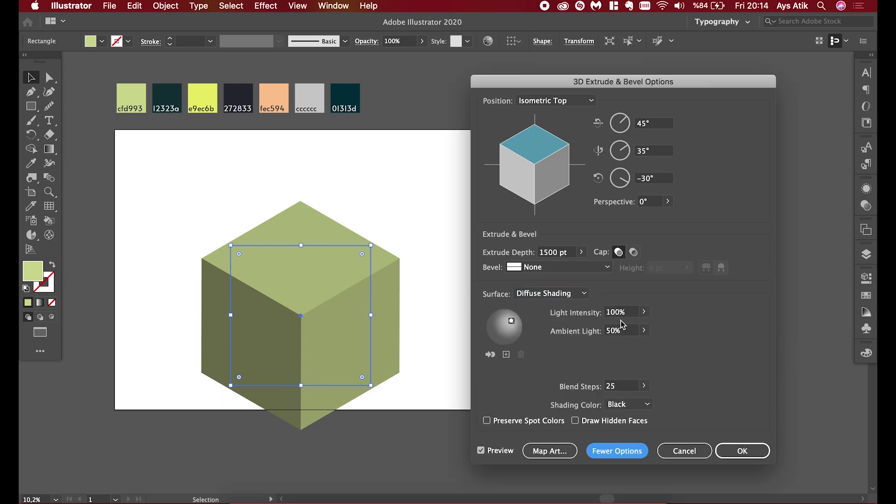
mouse_move(512, 323)
mouse_down()
mouse_move(517, 339)
mouse_move(494, 330)
mouse_move(507, 322)
mouse_up()
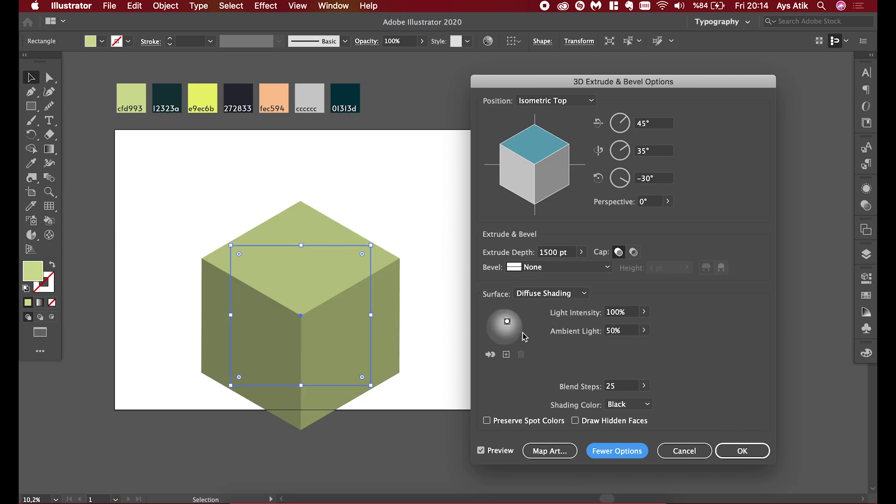
drag(509, 322, 517, 324)
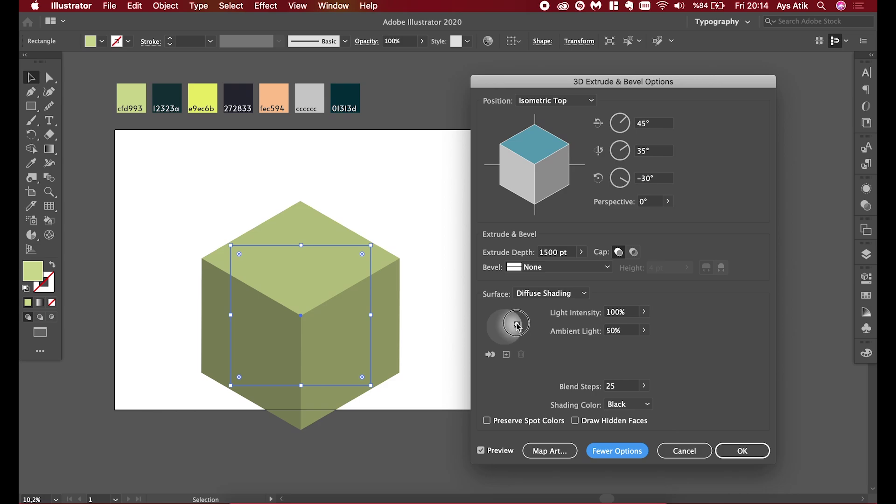
drag(518, 326, 517, 322)
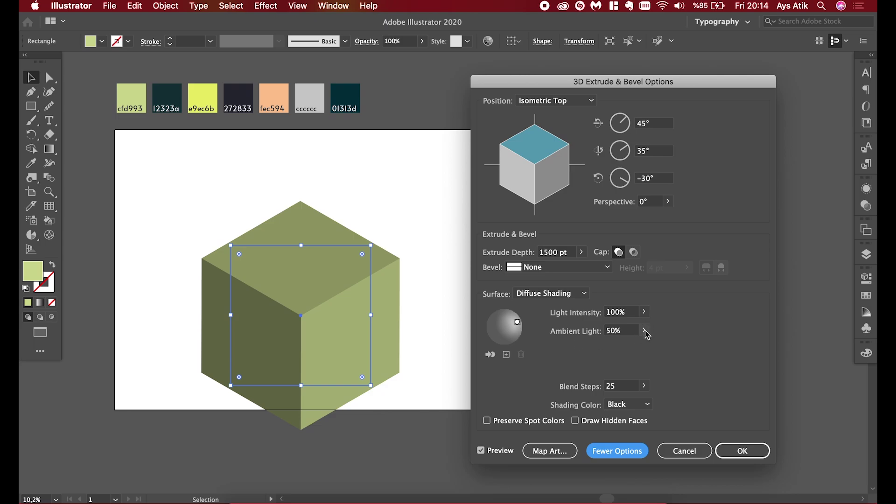
mouse_move(645, 330)
mouse_down()
mouse_move(605, 346)
mouse_move(626, 345)
mouse_move(617, 345)
mouse_up()
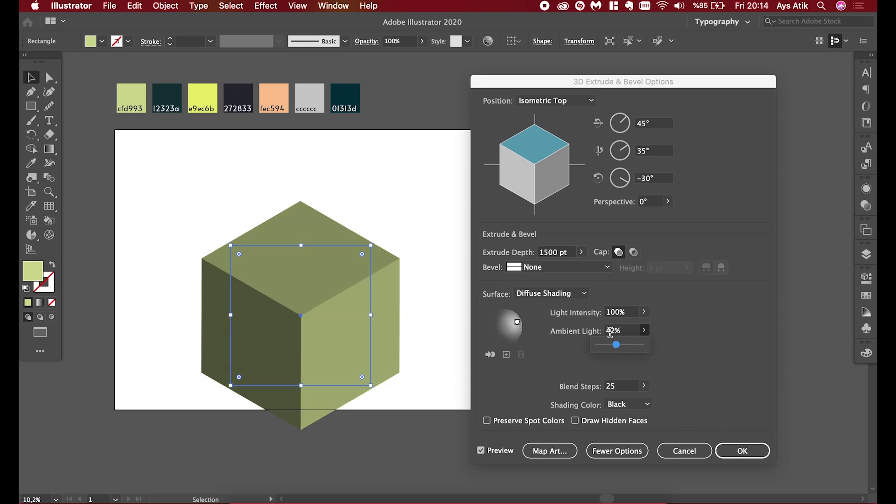
click(612, 335)
text(50)
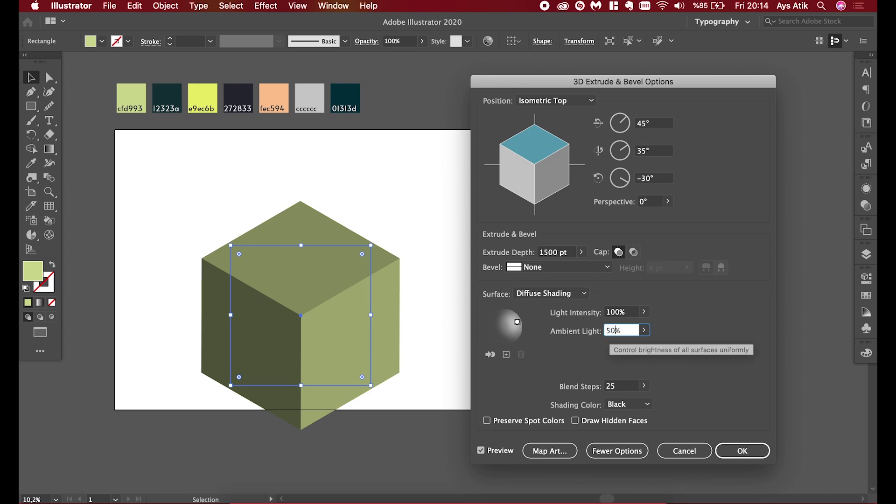
click(644, 330)
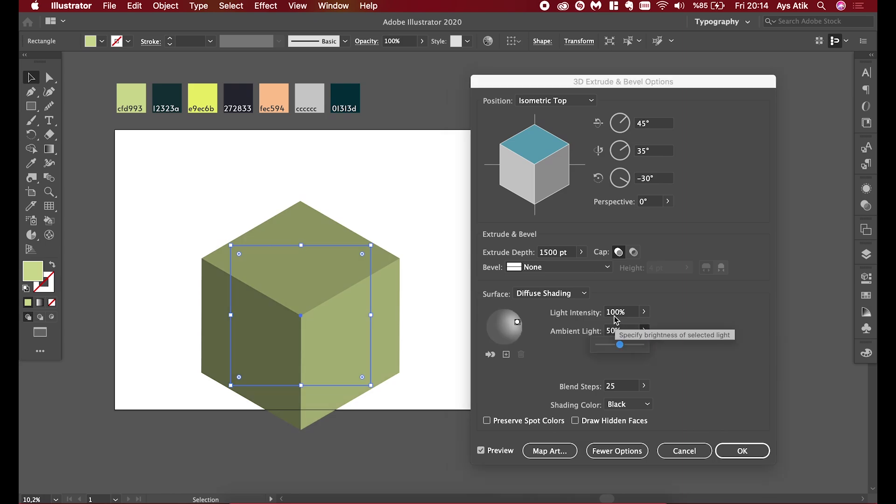
Set light intensity to 75% and commit the 3D extrusion on the cube
click(645, 311)
mouse_move(644, 326)
mouse_down()
mouse_move(611, 328)
mouse_move(633, 332)
mouse_up()
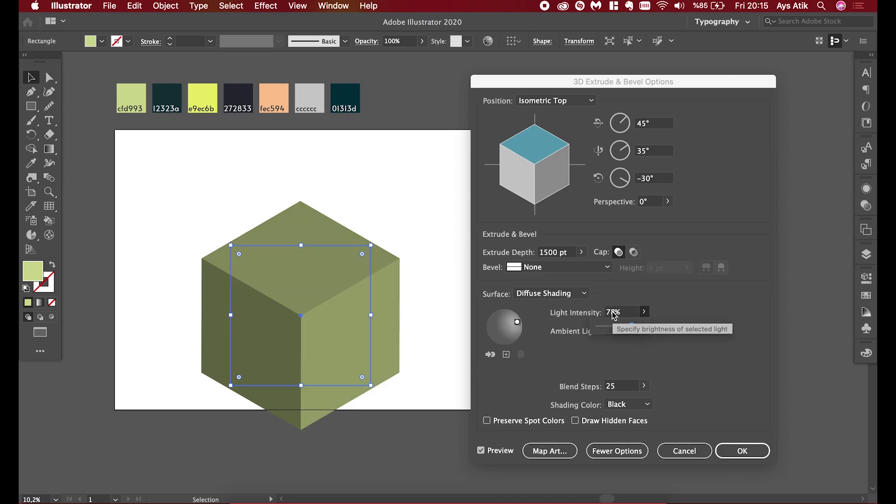
double_click(613, 312)
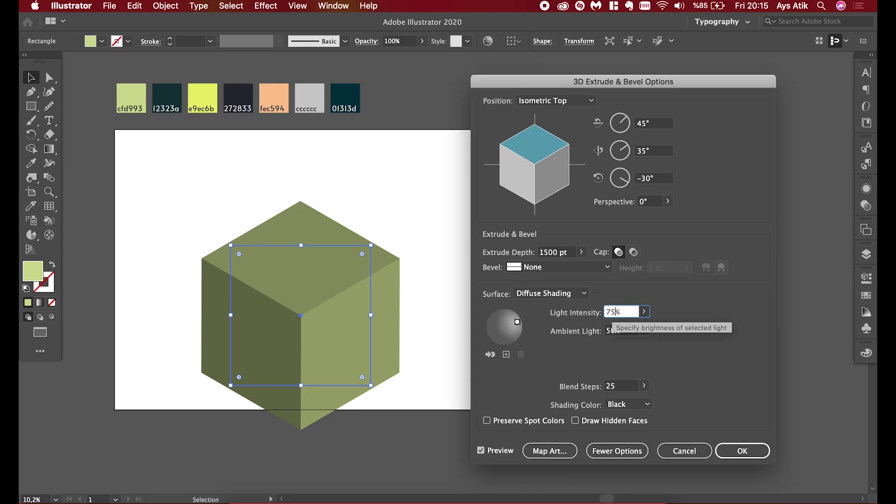
click(644, 313)
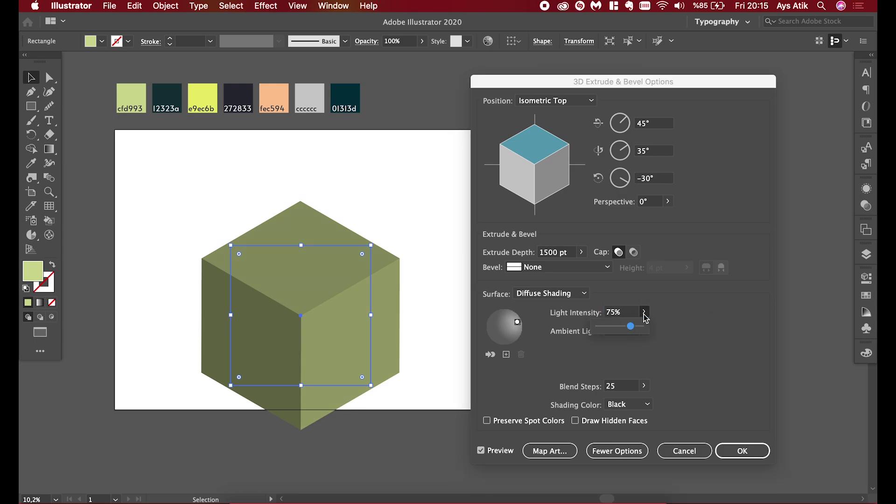
click(700, 318)
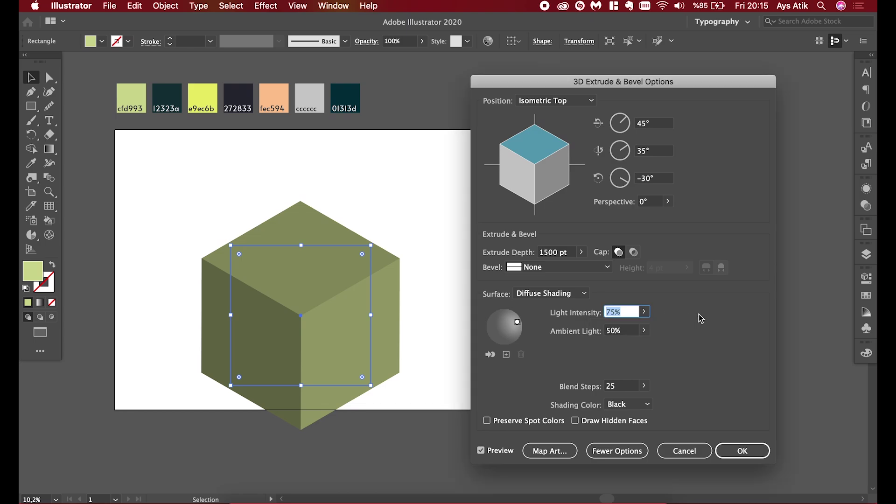
click(742, 451)
click(486, 307)
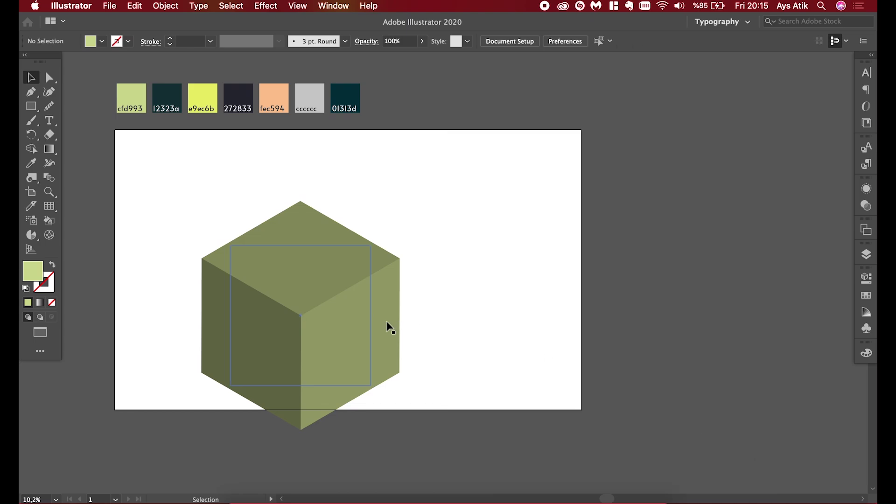
Move the cube up and to the right on the artboard
drag(385, 321, 434, 278)
click(567, 332)
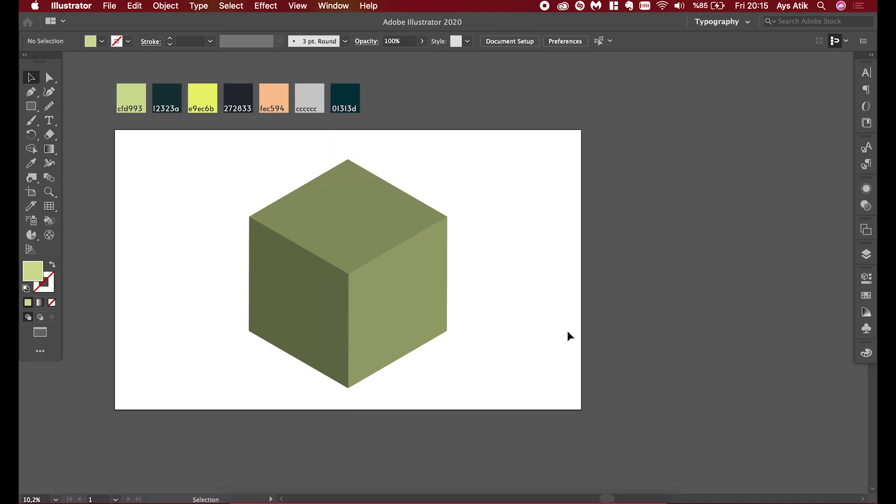
scroll(568, 331, up, 2)
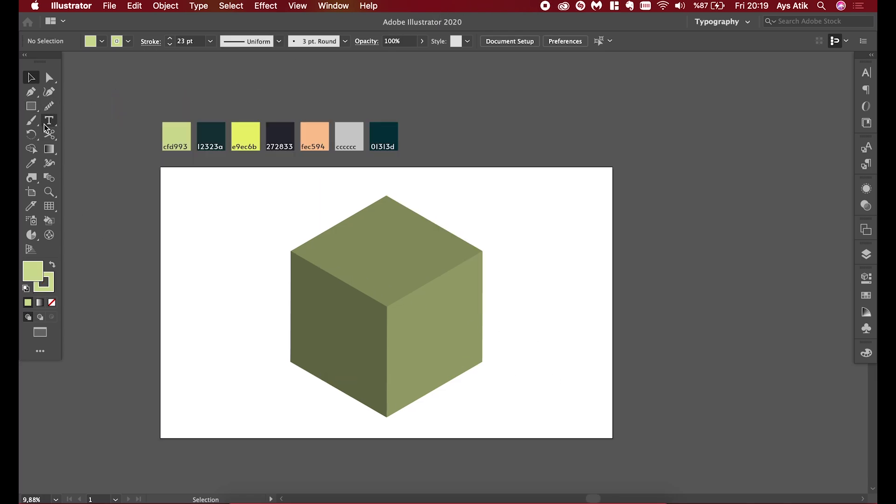
Draw a 1500 × 500 px rectangle beside the cube
click(33, 108)
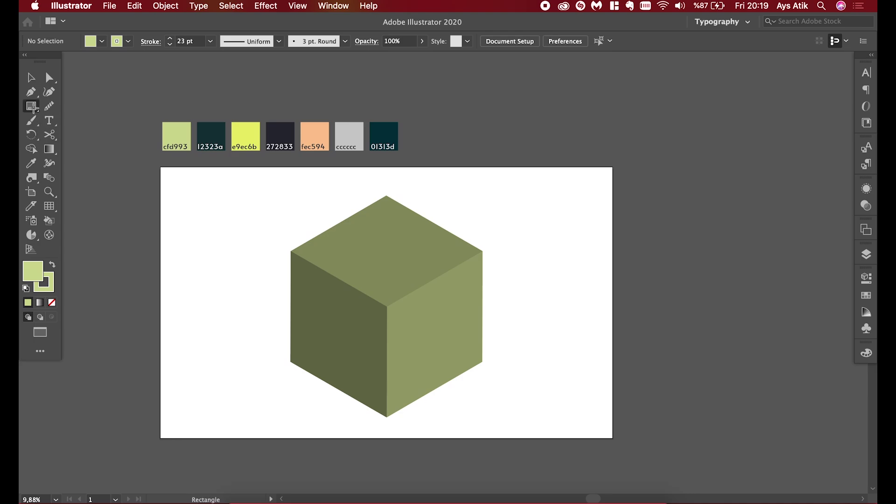
click(570, 256)
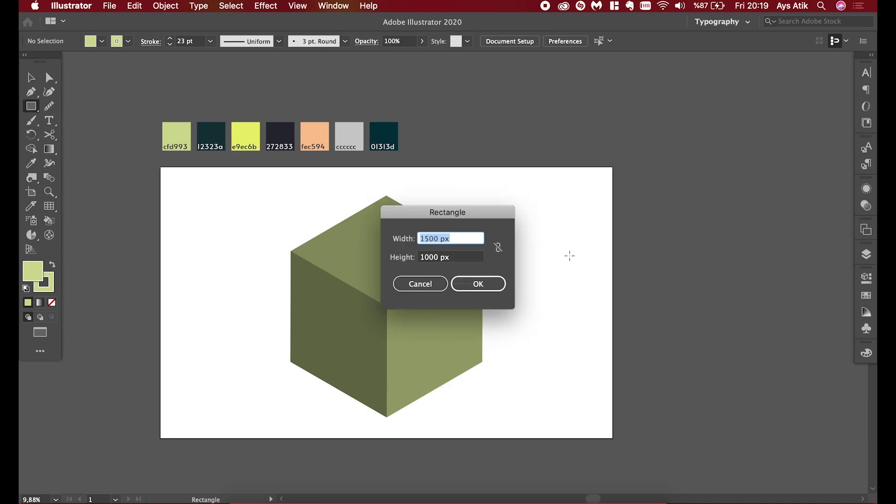
double_click(429, 258)
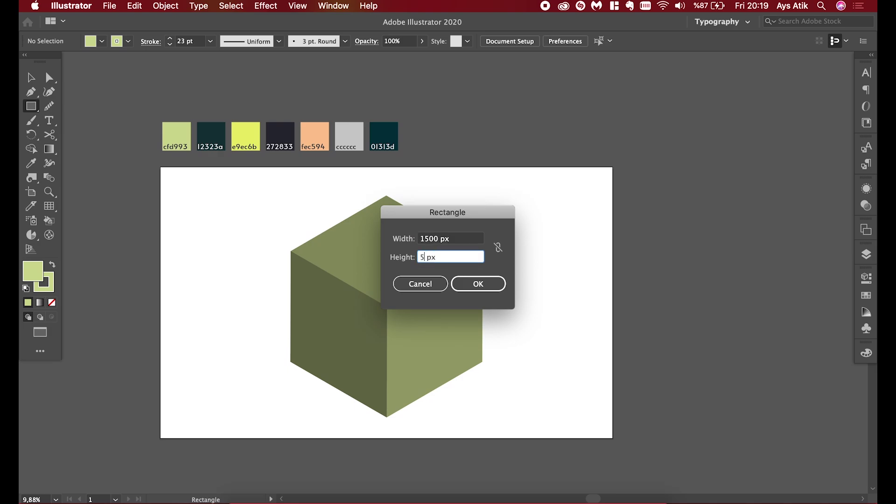
text(500)
key(Return)
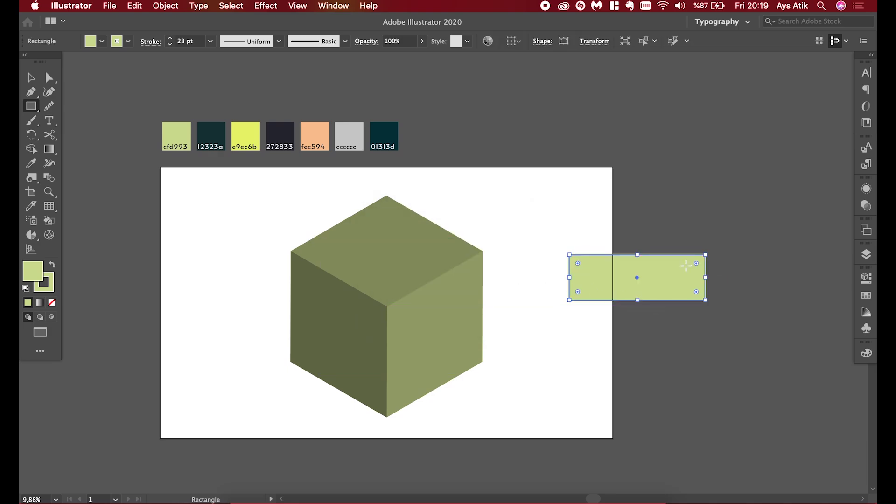
scroll(686, 266, up, 3)
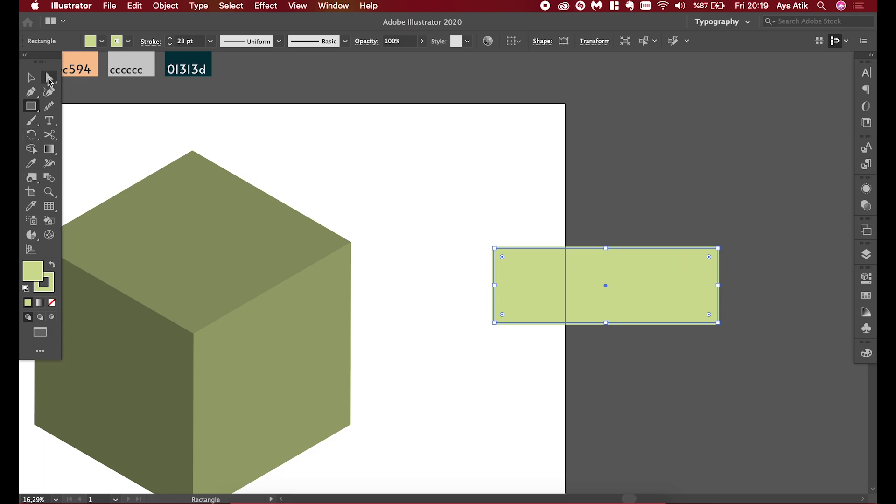
click(51, 78)
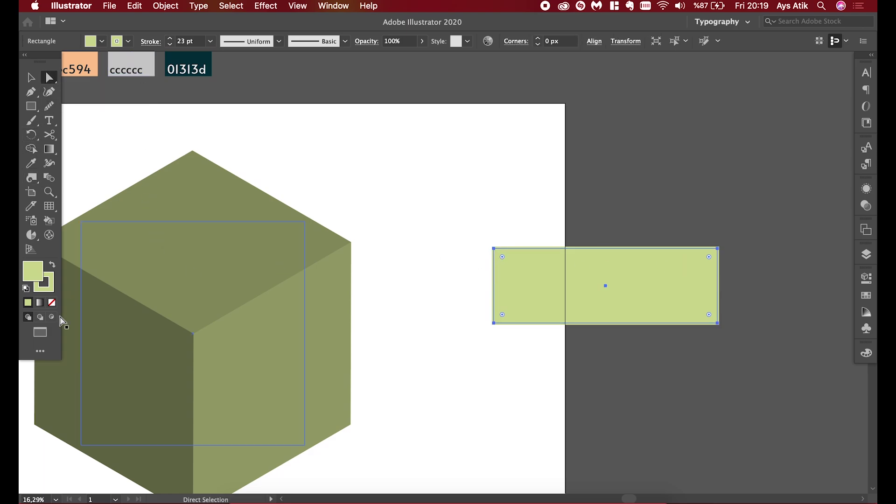
click(52, 303)
Remove the rectangle's stroke and merge both top corners at the middle to form a triangle
click(52, 302)
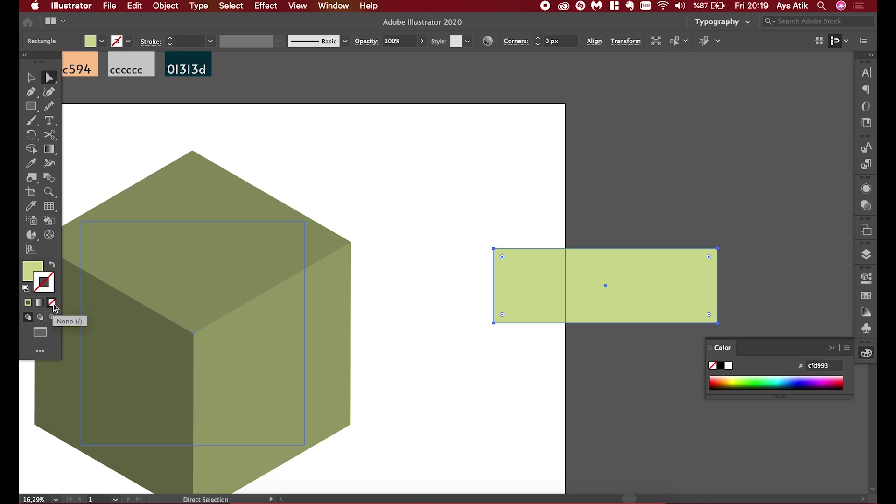
click(494, 249)
drag(496, 250, 597, 248)
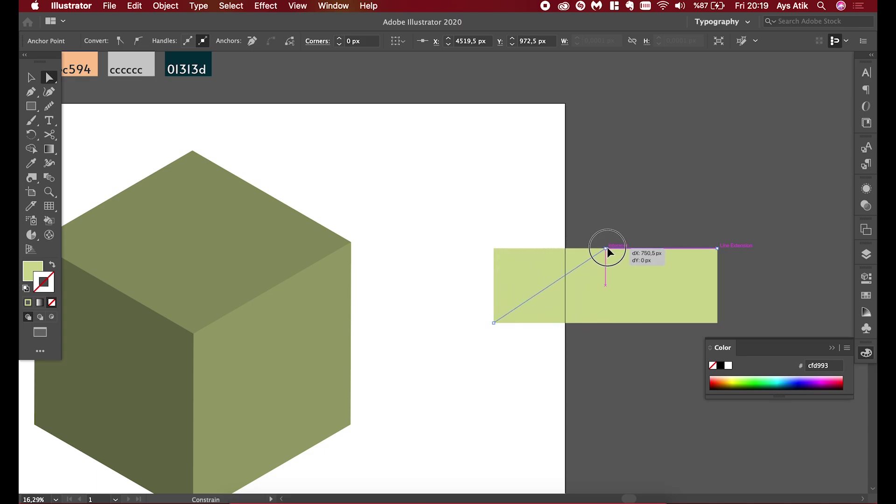
drag(598, 247, 606, 249)
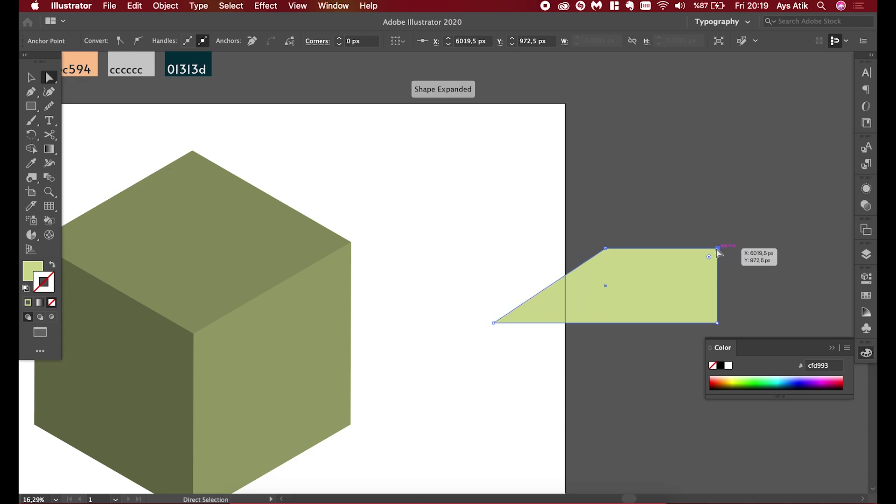
drag(718, 248, 606, 249)
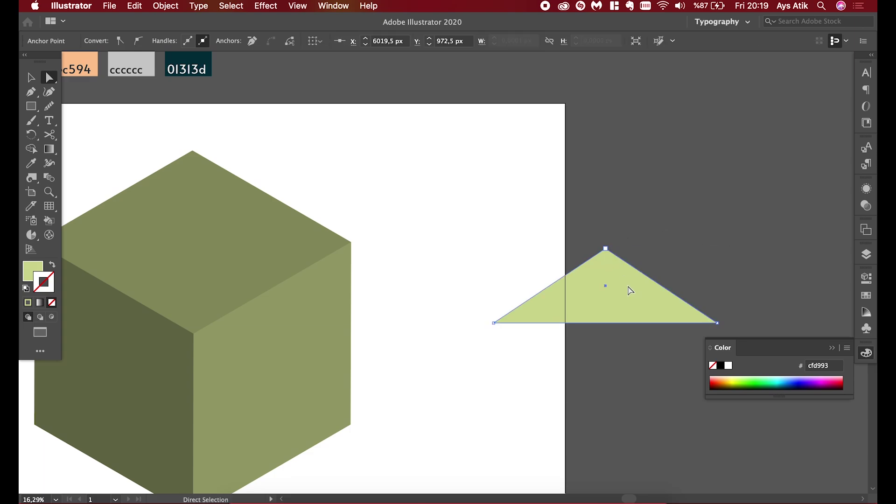
Fill the triangle with dark 12323a and move it onto the cube's top-left
scroll(638, 307, down, 3)
key(v)
scroll(636, 301, down, 2)
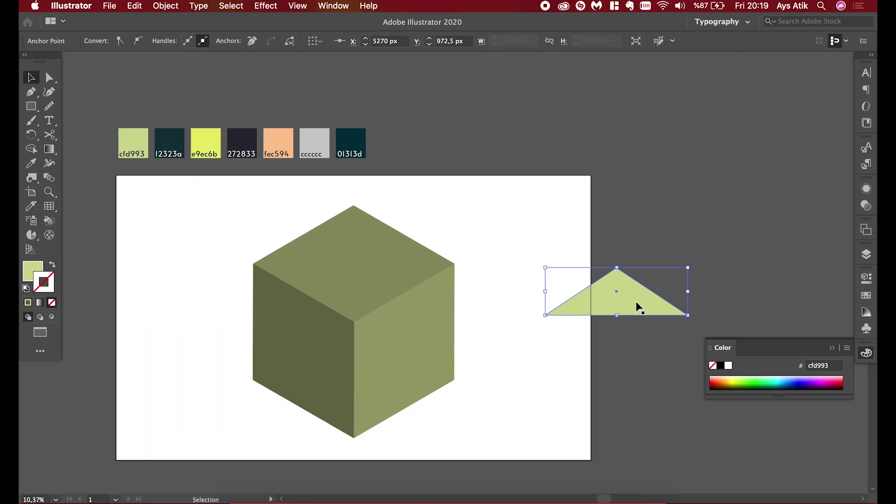
key(i)
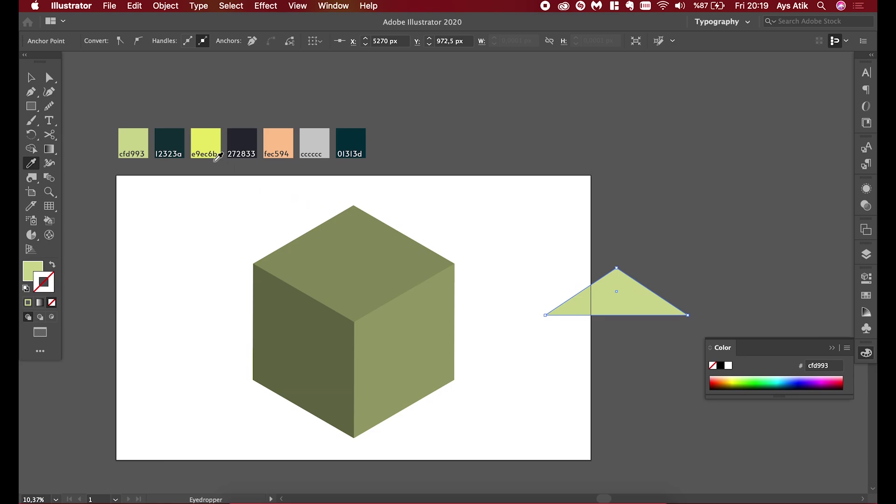
click(175, 137)
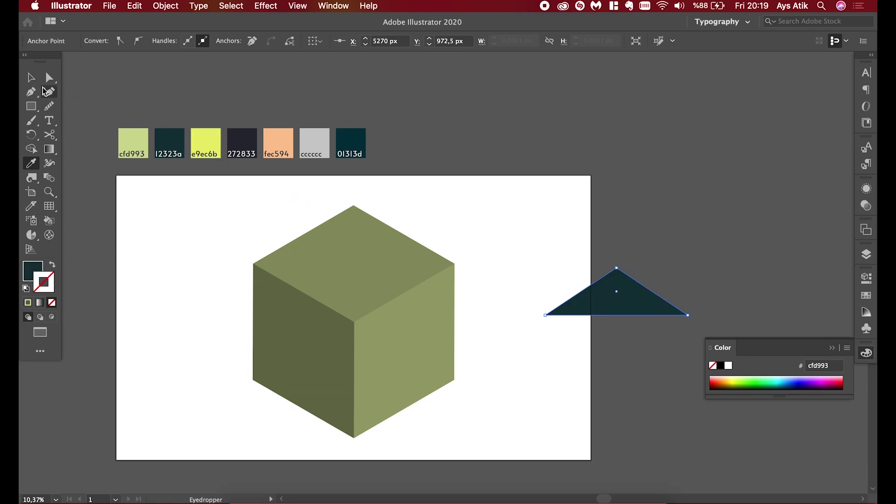
click(31, 80)
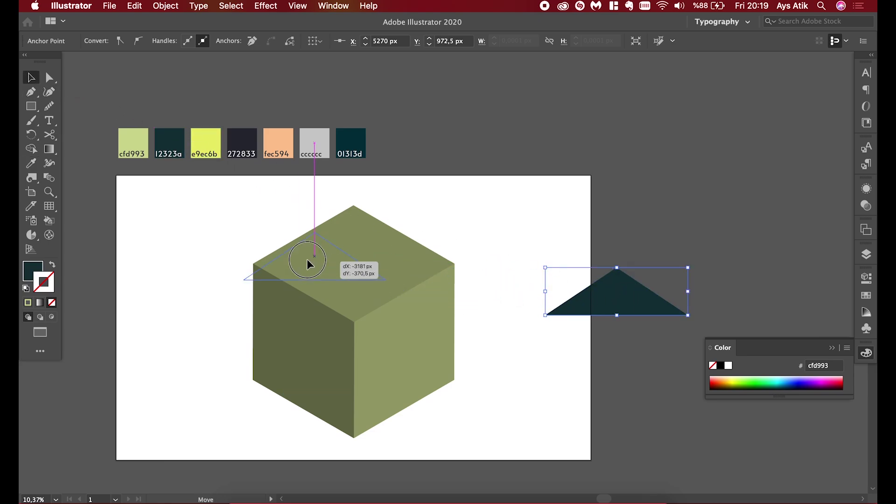
drag(620, 296, 309, 259)
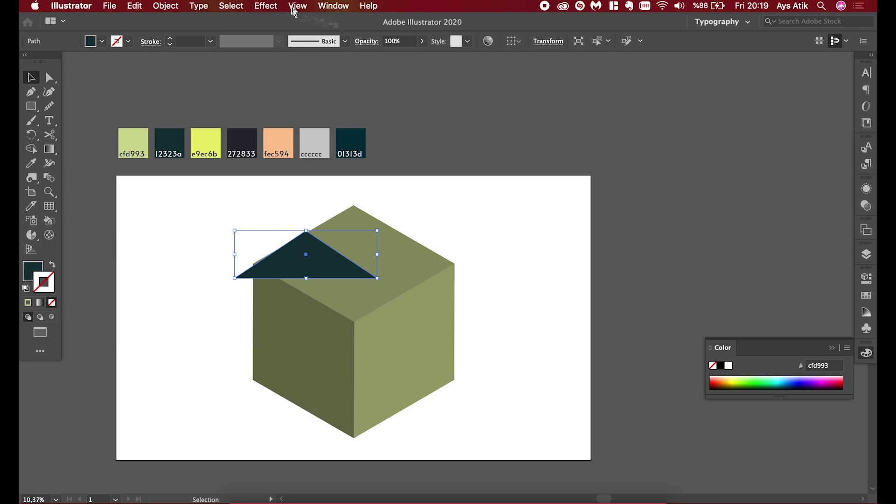
click(267, 6)
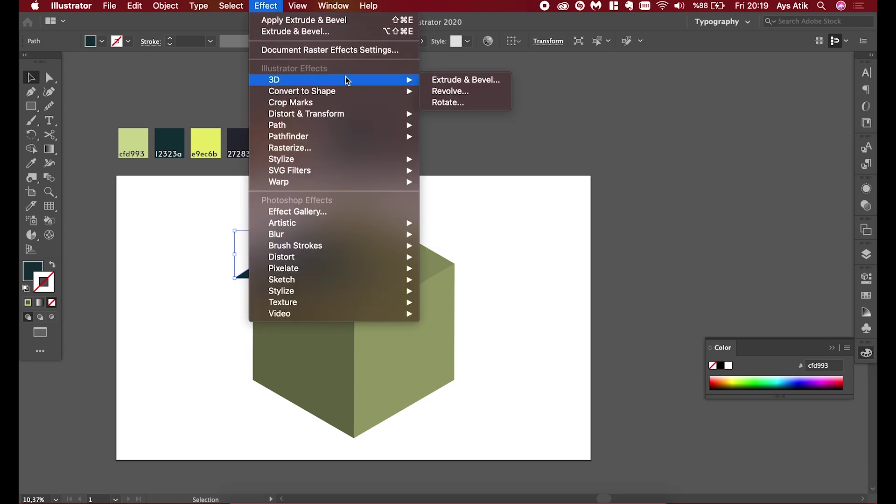
mouse_move(275, 80)
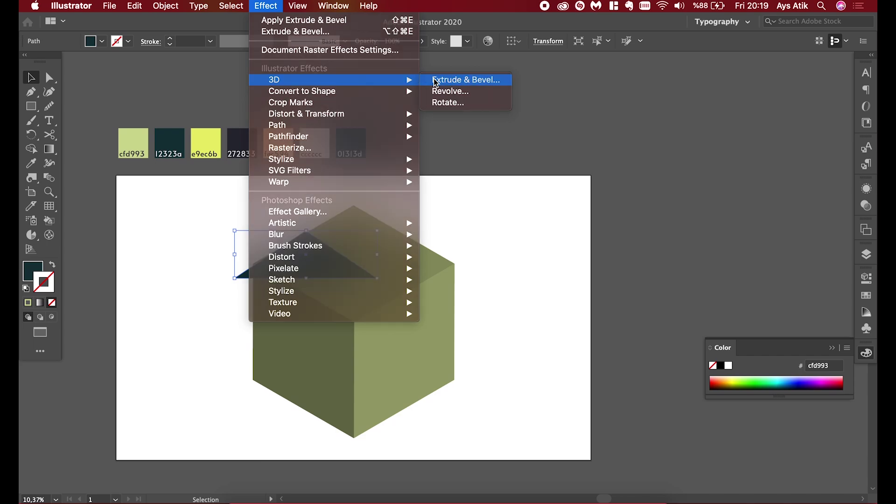
Extrude the triangle in 3D as Isometric Left with 1500 pt depth
click(436, 83)
drag(512, 87, 549, 75)
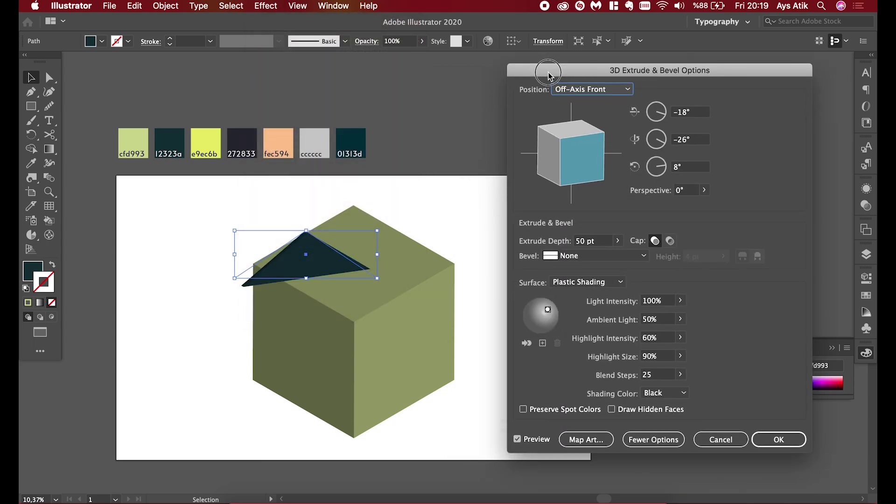
click(579, 93)
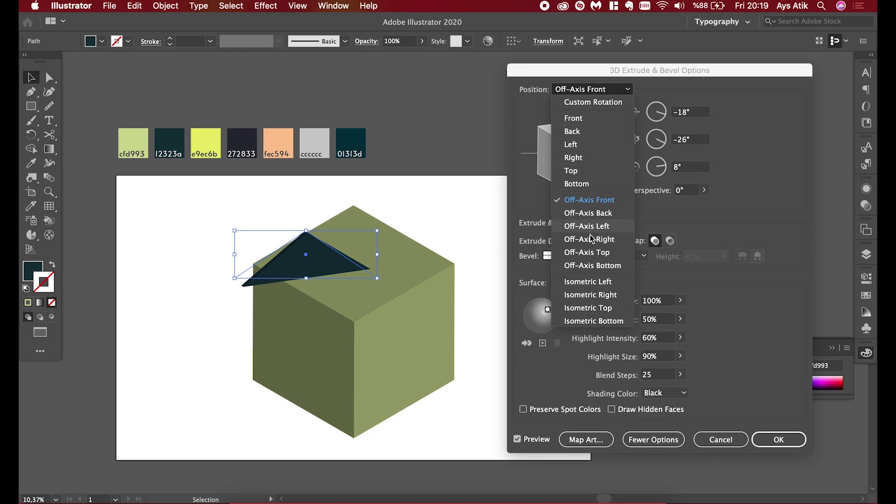
click(591, 283)
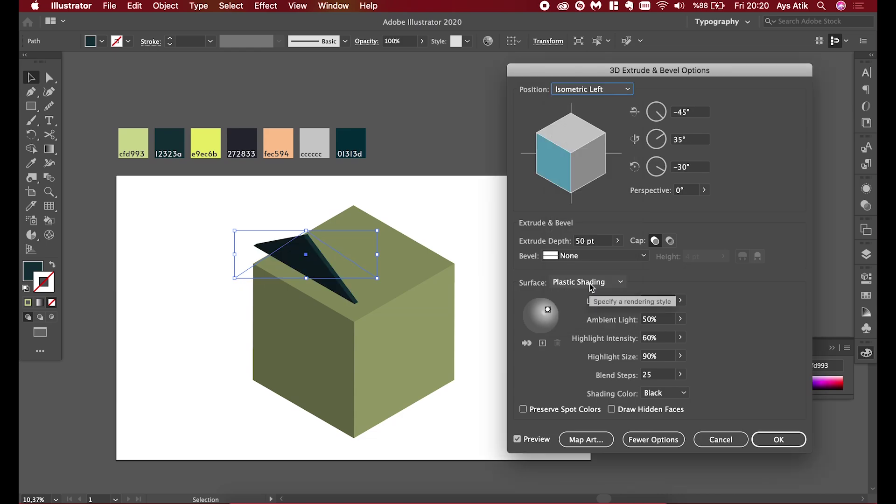
click(579, 240)
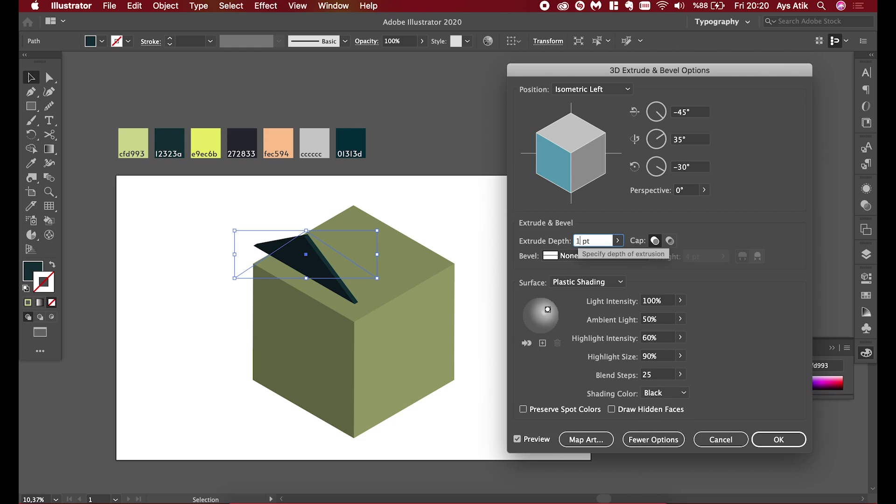
text(1500)
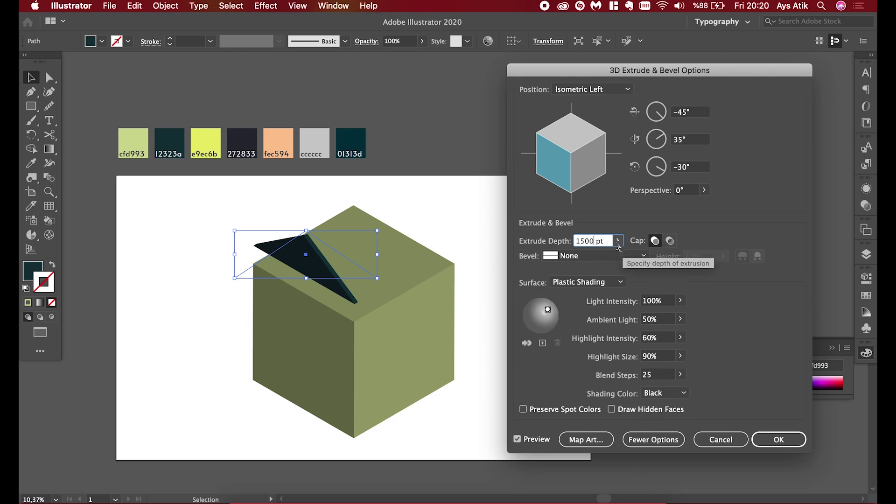
click(618, 241)
click(787, 443)
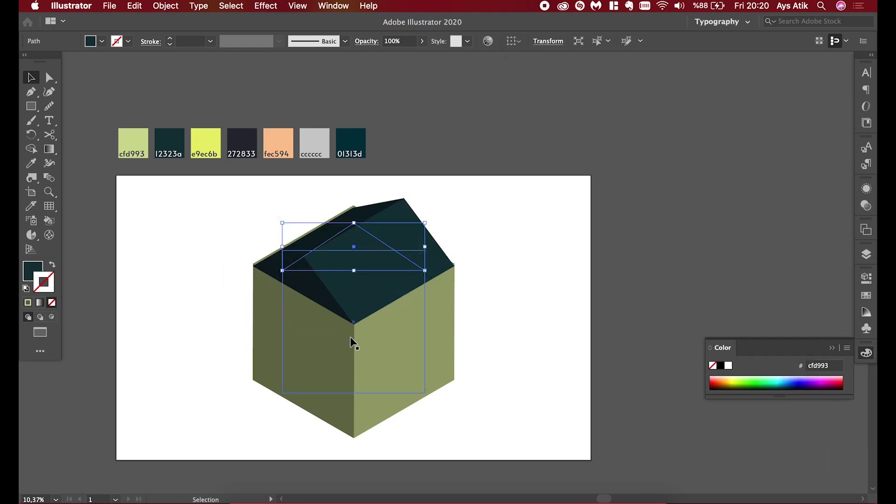
Deselect the roof and zoom out to view the whole house
alt+scroll(350, 338, up, 5)
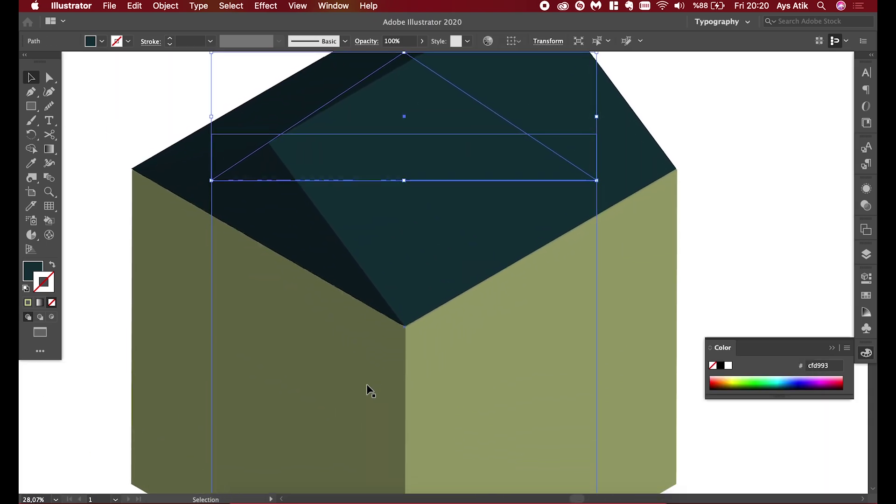
click(707, 208)
alt+scroll(747, 196, down, 4)
scroll(776, 183, right, 5)
scroll(776, 183, up, 2)
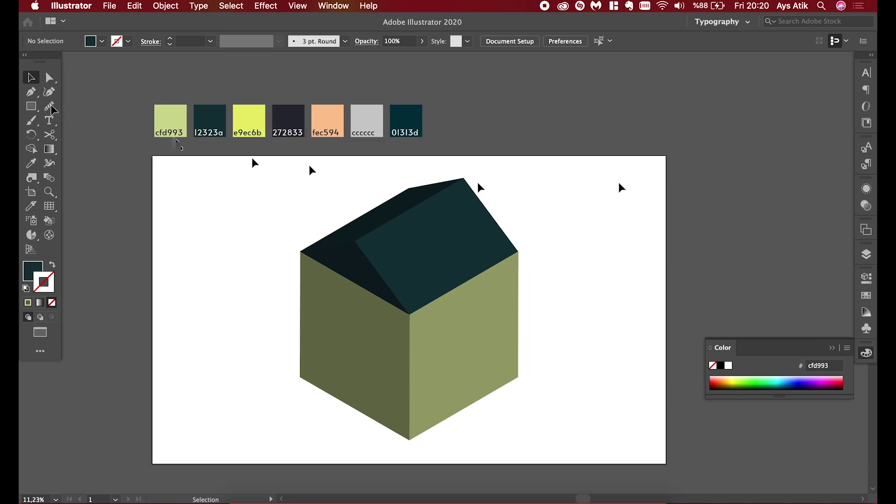
Draw another 1500 × 500 px rectangle beside the house
key(m)
scroll(670, 236, right, 1)
click(598, 211)
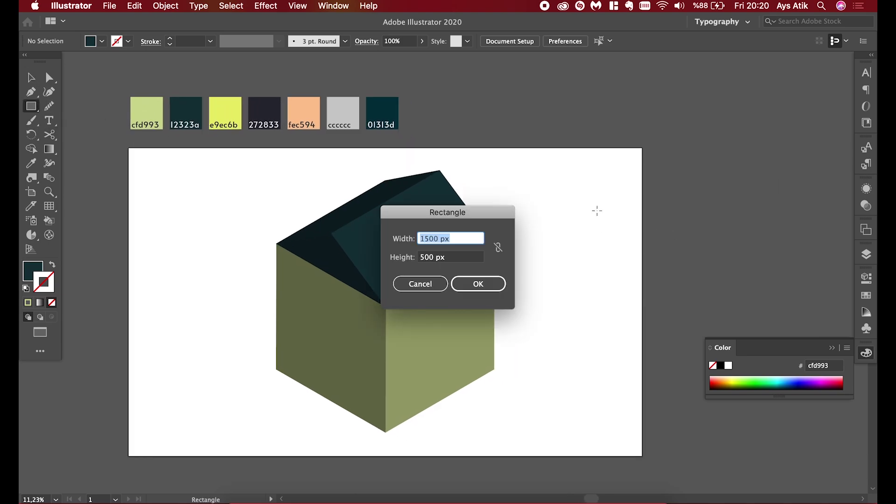
click(478, 284)
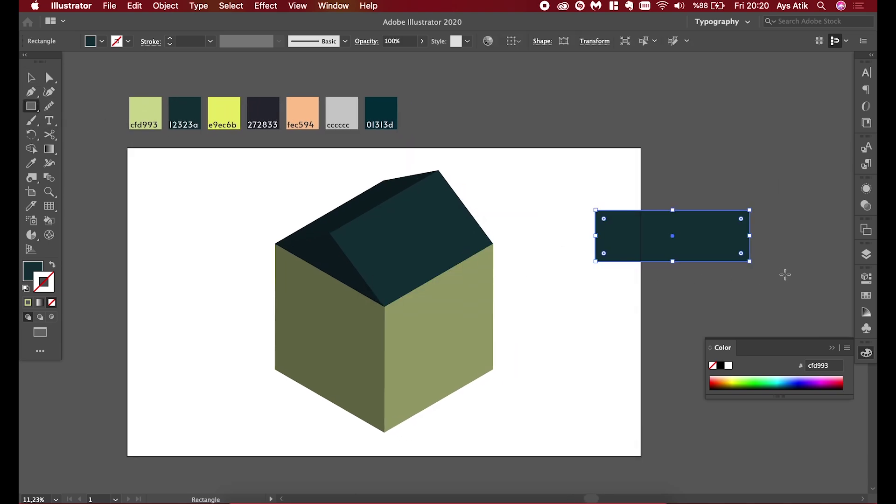
scroll(757, 262, right, 1)
scroll(757, 261, up, 1)
scroll(715, 239, up, 2)
scroll(715, 239, up, 1)
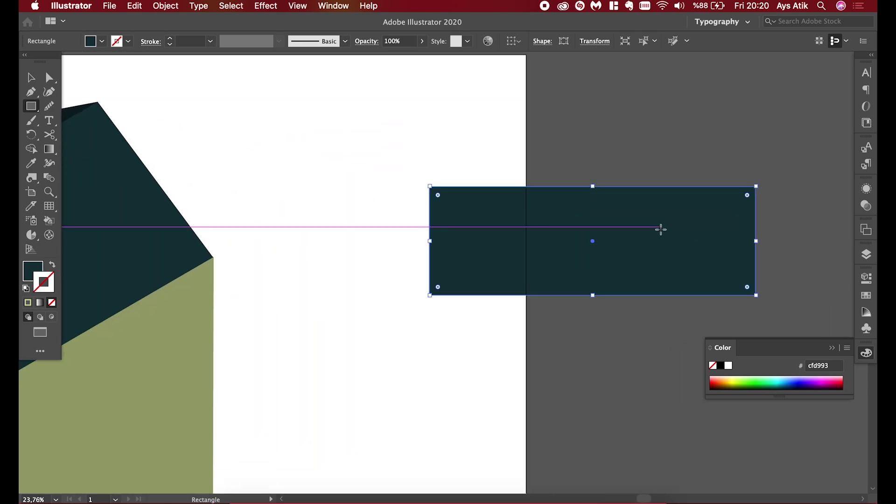
Pull its top corners to the middle to form a triangle, then swap fill and stroke
key(a)
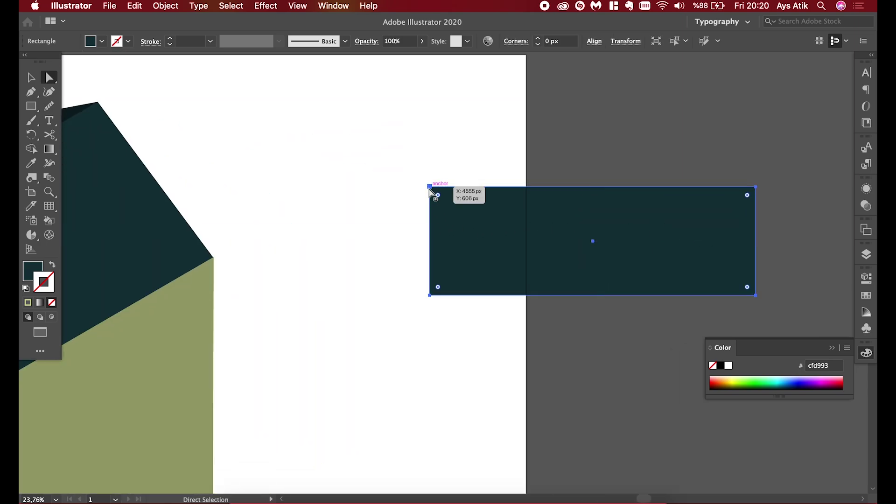
click(430, 187)
drag(430, 186, 593, 192)
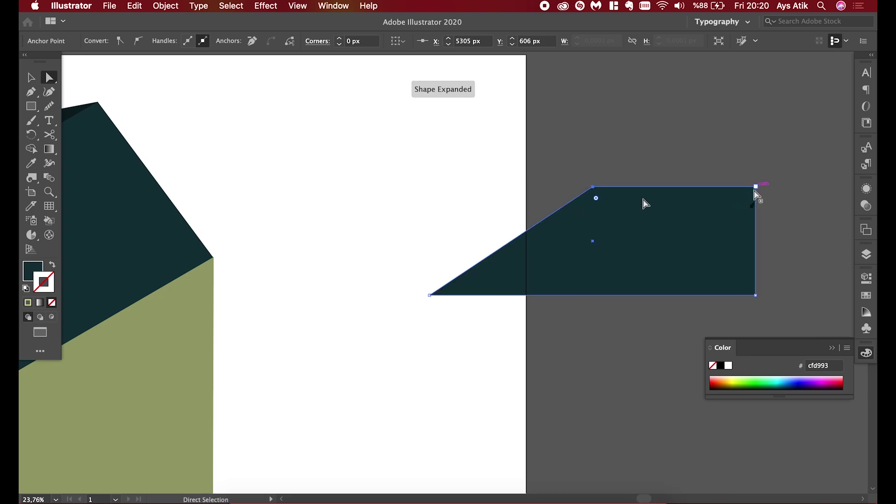
drag(756, 187, 593, 187)
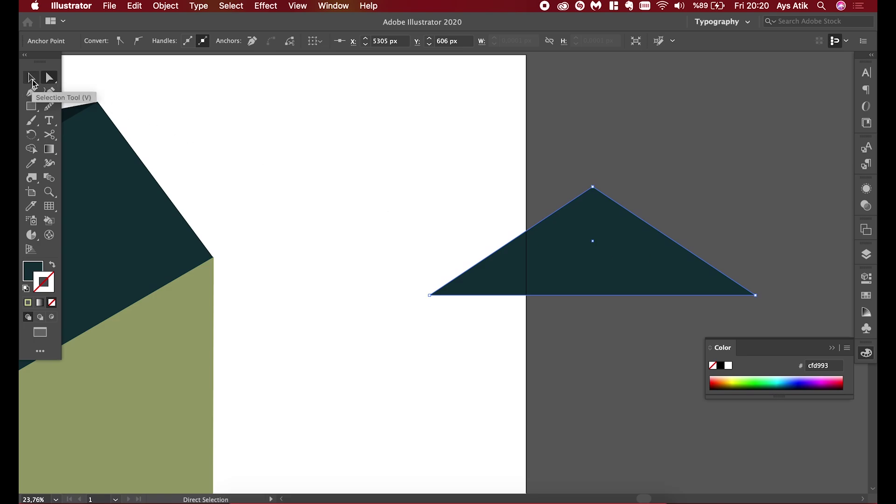
click(31, 81)
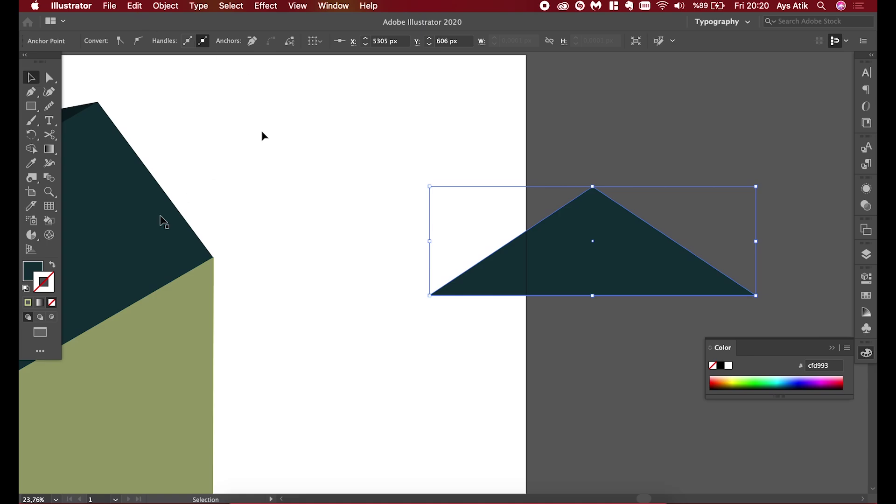
click(53, 265)
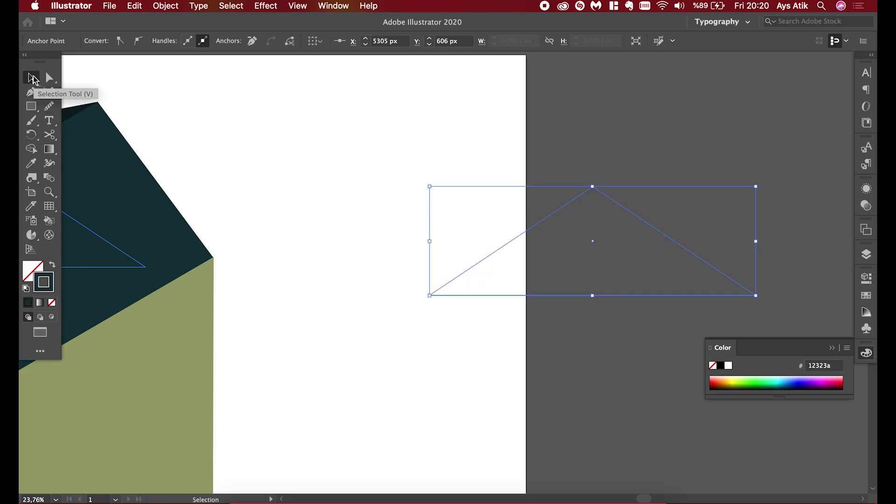
Align the triangle's stroke to the inside and raise its weight to 24 pt
click(306, 146)
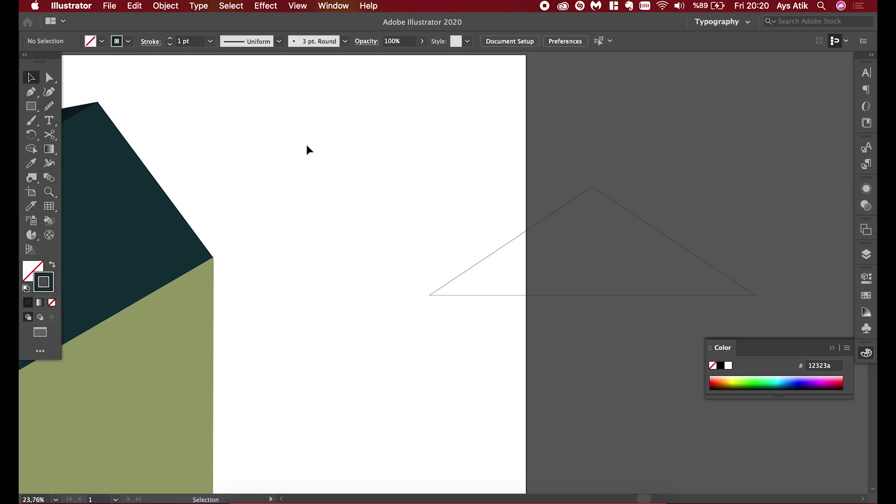
click(501, 251)
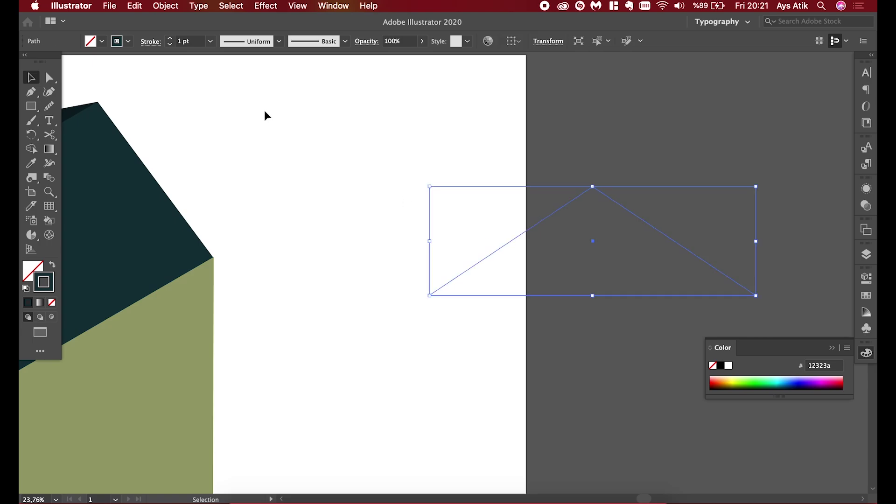
click(151, 42)
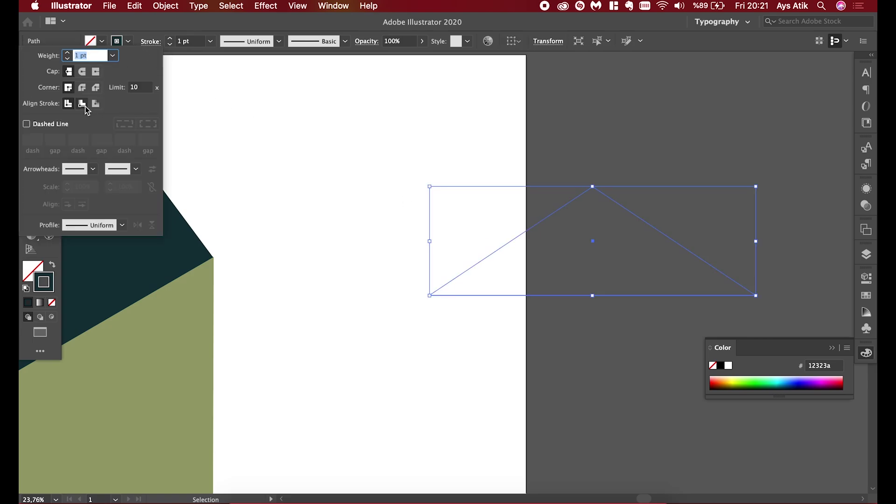
click(82, 103)
click(68, 54)
click(69, 54)
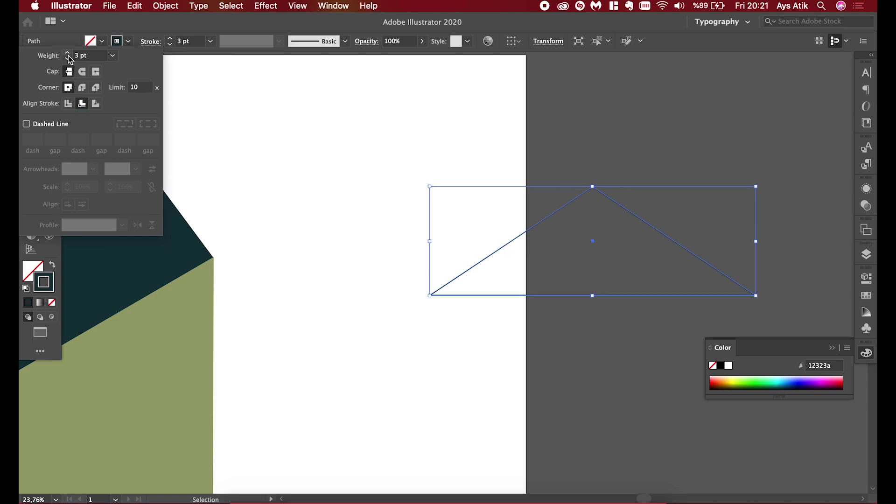
click(69, 54)
click(69, 54)
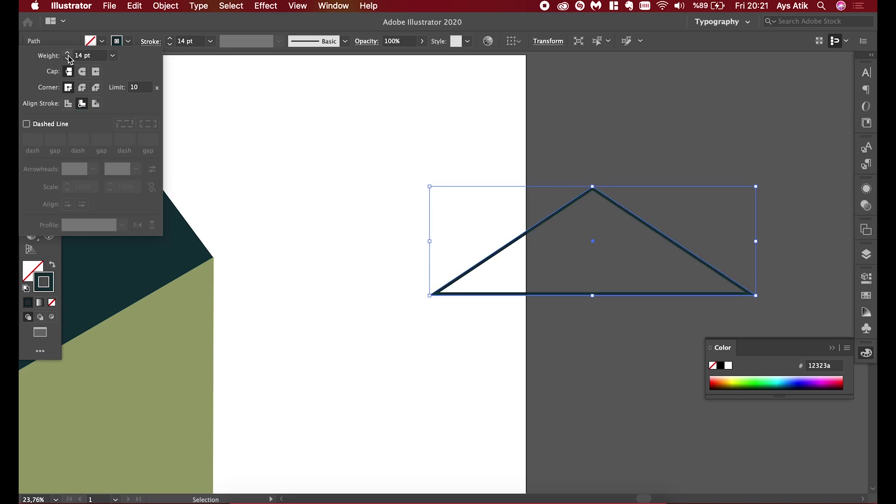
click(68, 54)
click(69, 54)
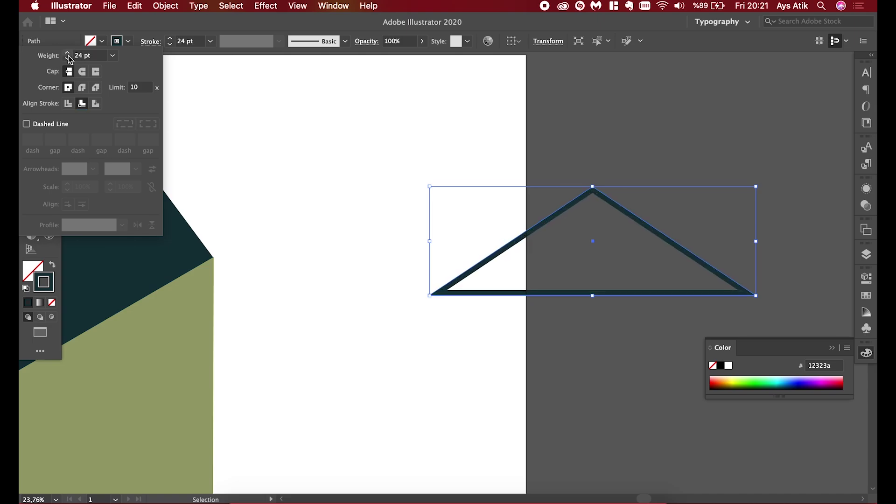
click(68, 54)
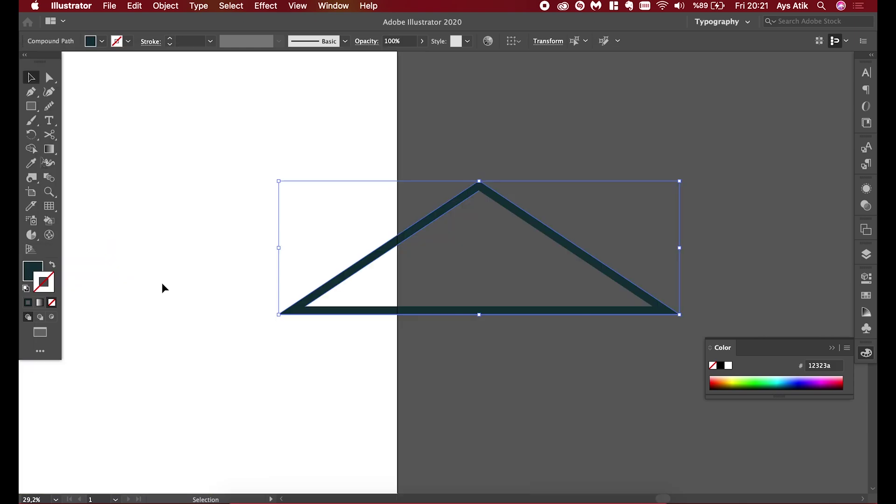
Knife through both bottom corners of the frame and delete its bottom bar, leaving a chevron
drag(31, 206, 61, 231)
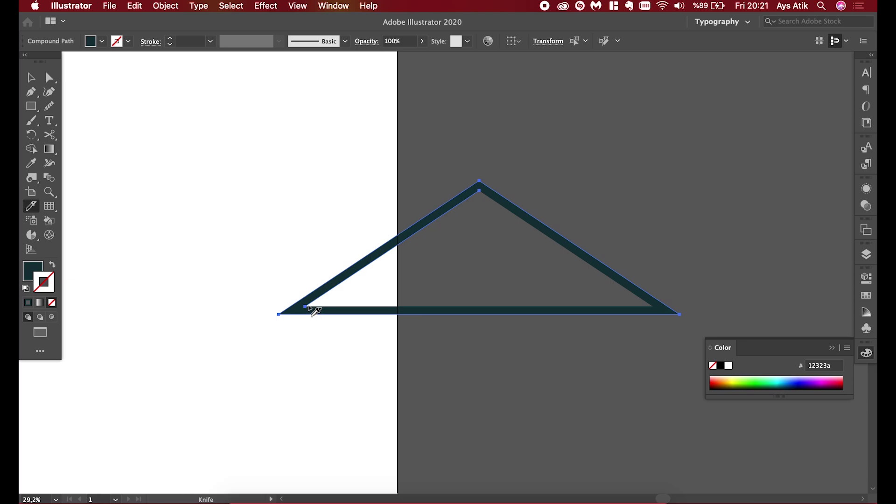
mouse_move(308, 309)
mouse_down()
mouse_move(260, 323)
mouse_move(270, 333)
mouse_up()
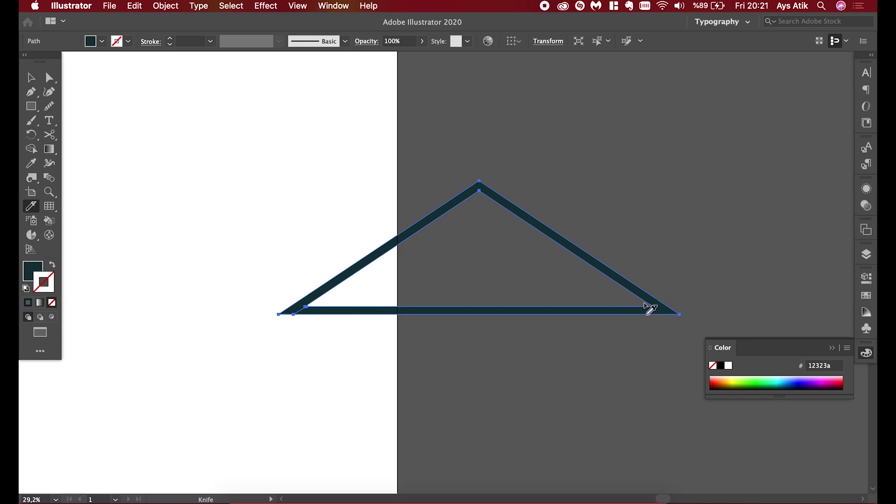
drag(656, 312, 674, 323)
key(v)
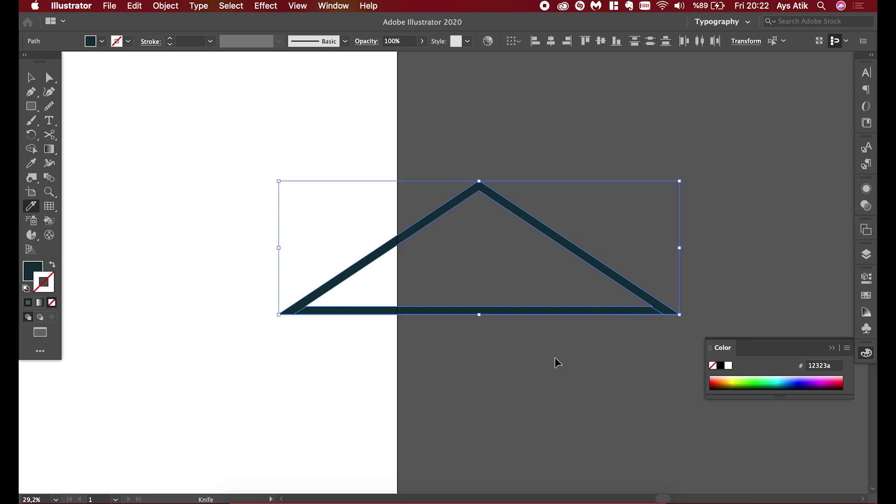
click(555, 357)
click(533, 312)
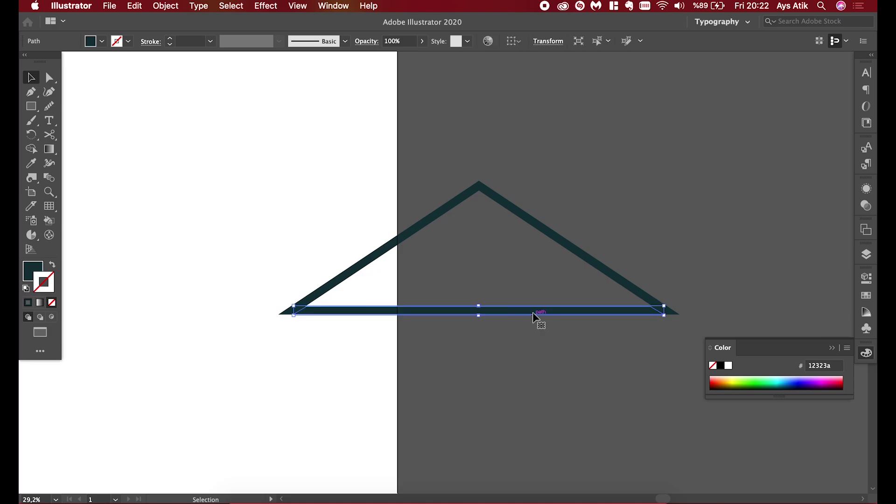
key(Delete)
scroll(533, 312, down, 2)
scroll(534, 312, down, 1)
Move the chevron onto the house roof and give it an Isometric Left 3D extrusion
scroll(537, 308, down, 1)
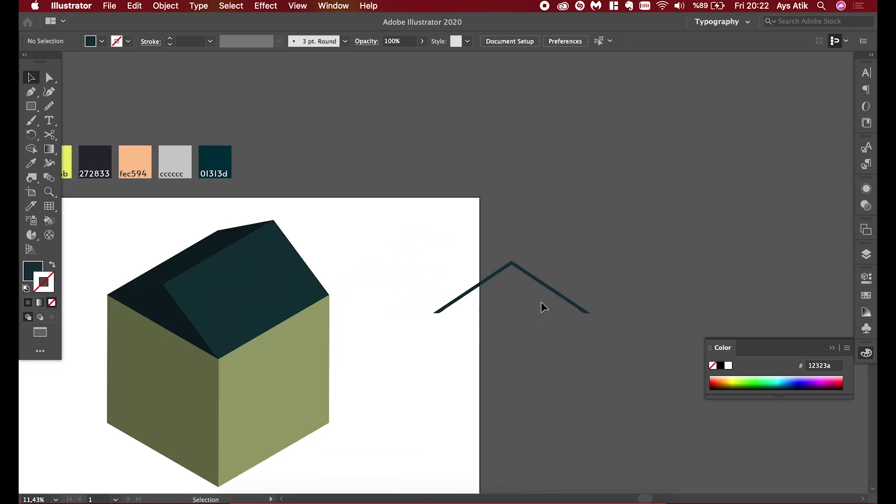
drag(509, 282, 196, 285)
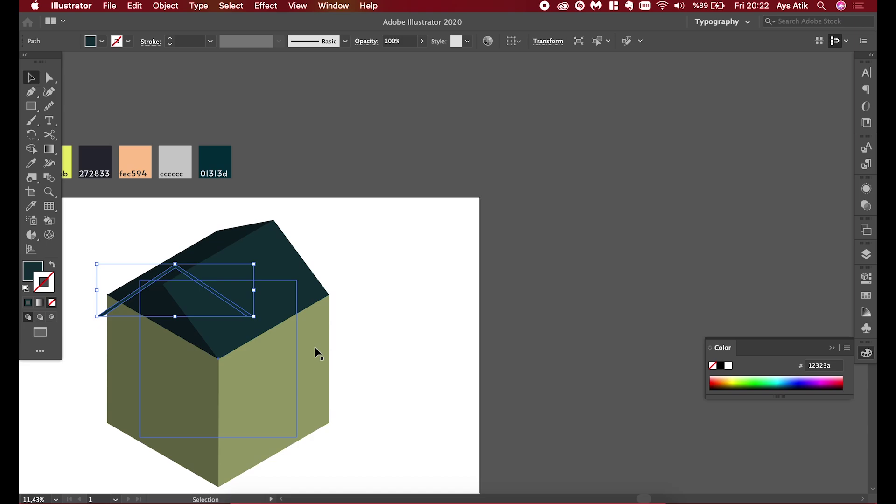
scroll(315, 346, up, 1)
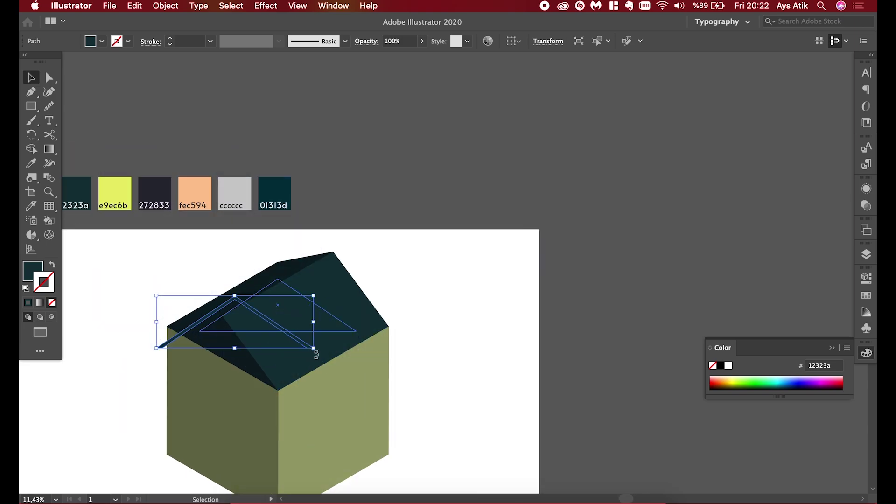
click(262, 5)
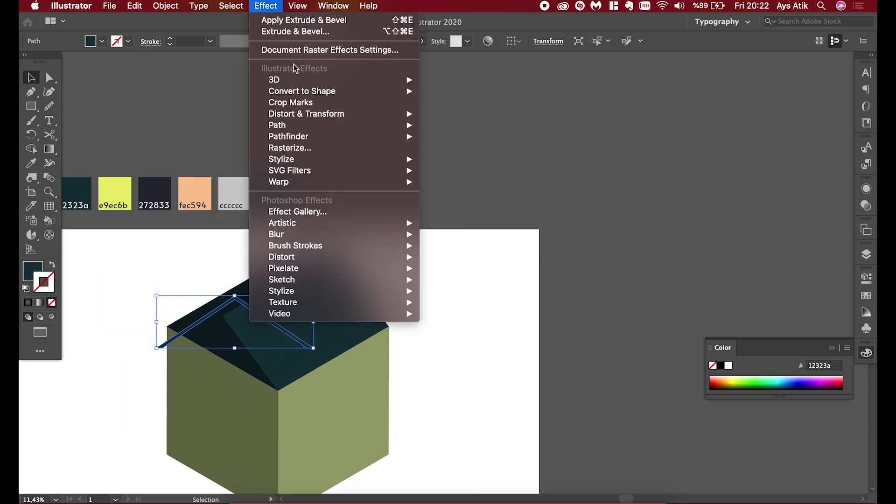
mouse_move(274, 79)
click(459, 80)
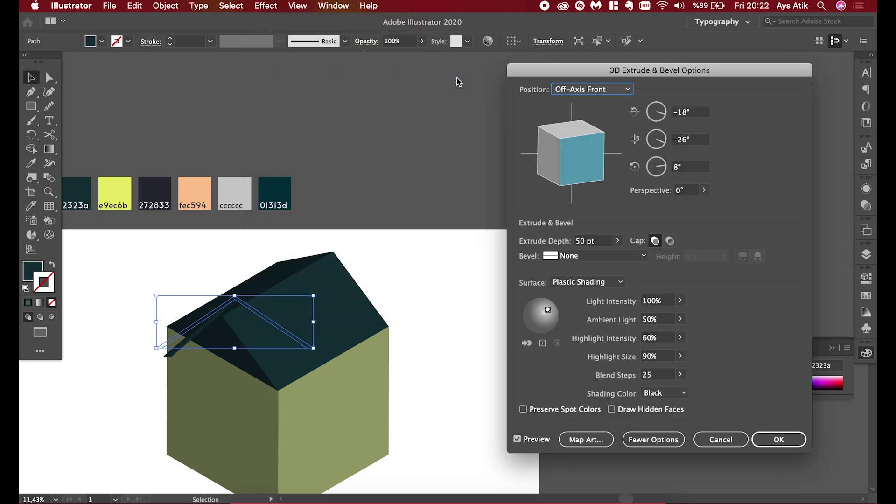
click(588, 89)
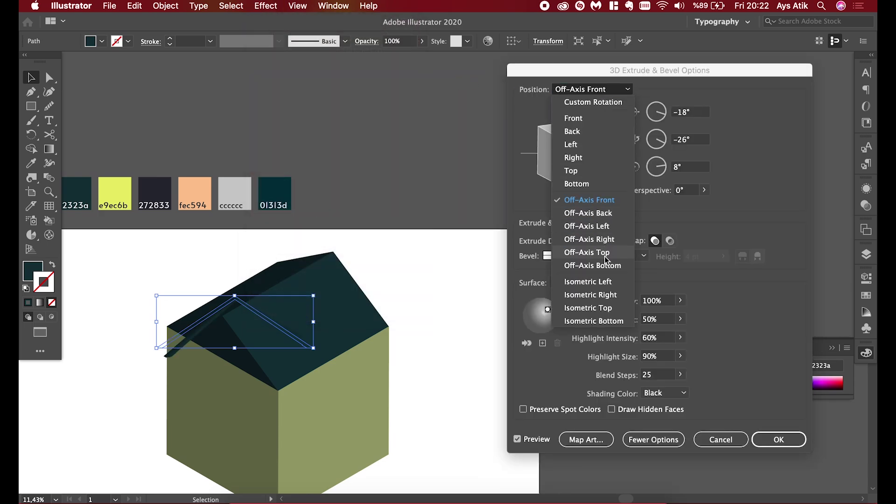
click(588, 281)
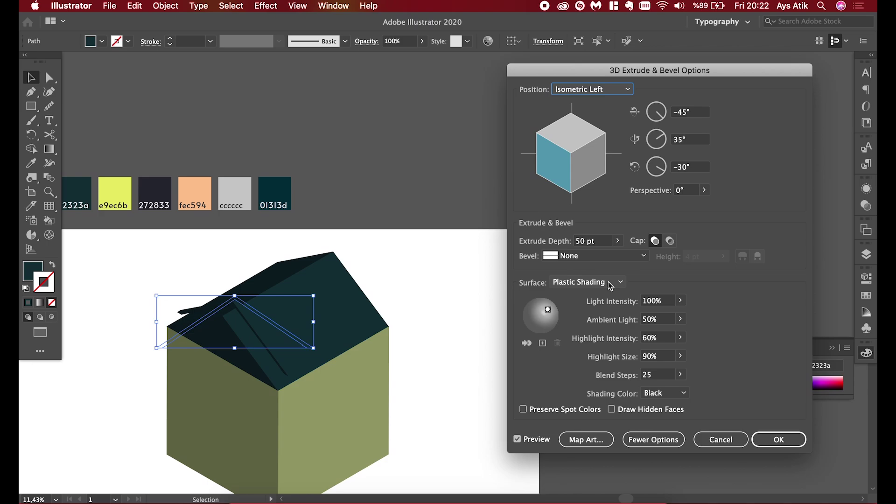
Set the chevron's extrude depth to 1600 pt
click(581, 241)
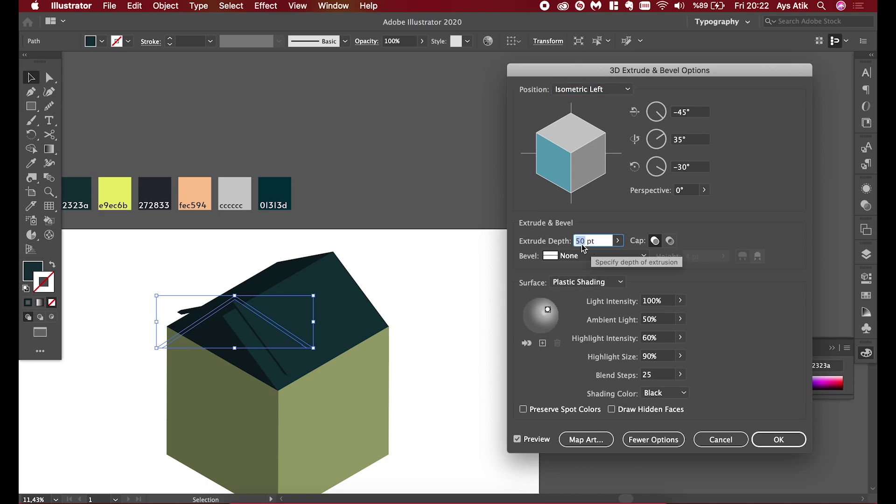
text(150)
click(618, 241)
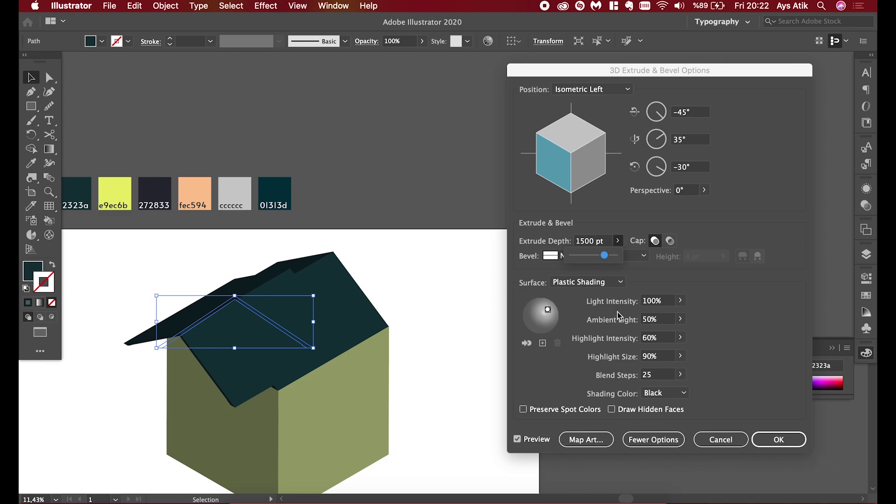
double_click(585, 242)
text(1600)
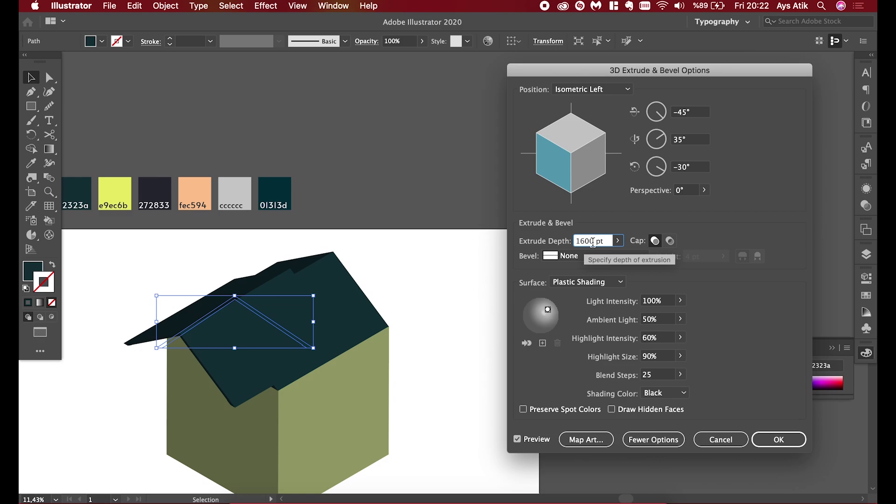
click(617, 241)
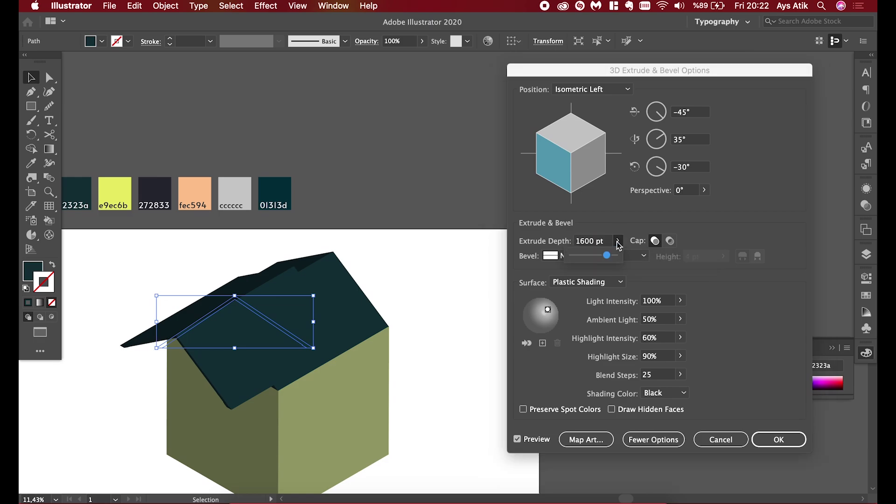
click(555, 312)
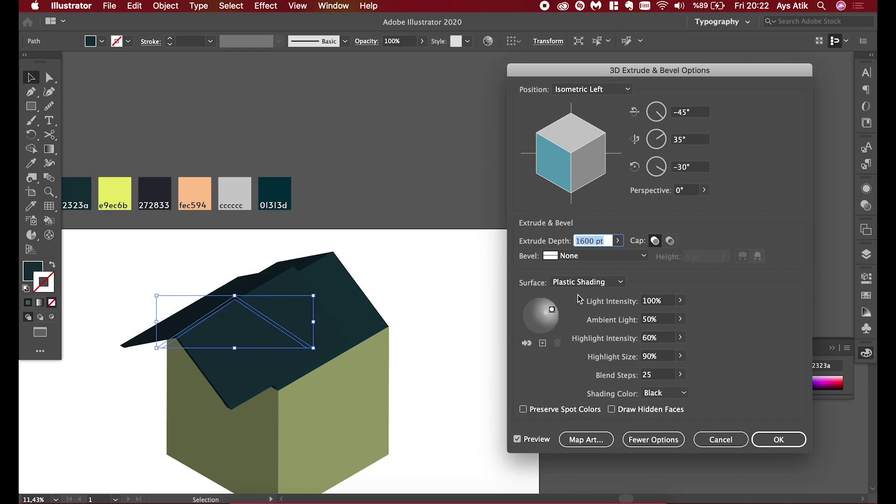
Use Diffuse Shading at 75% light intensity and commit the chevron's extrusion
click(592, 284)
click(593, 321)
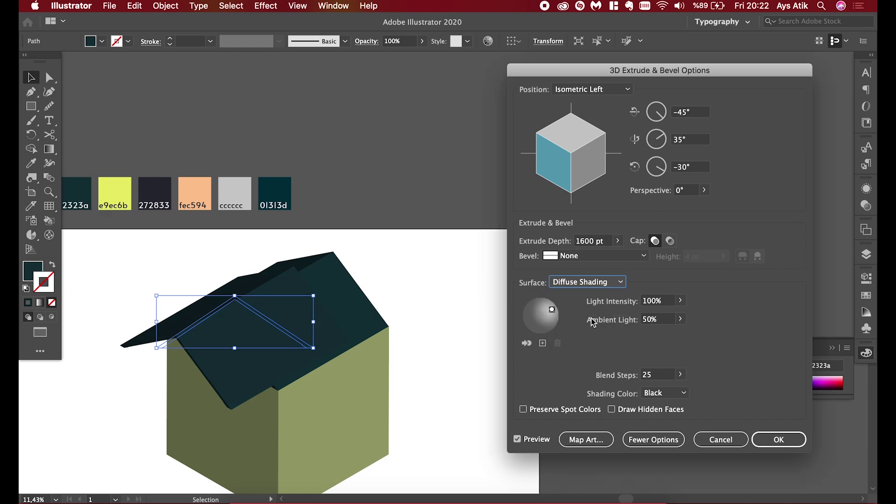
click(651, 301)
text(75)
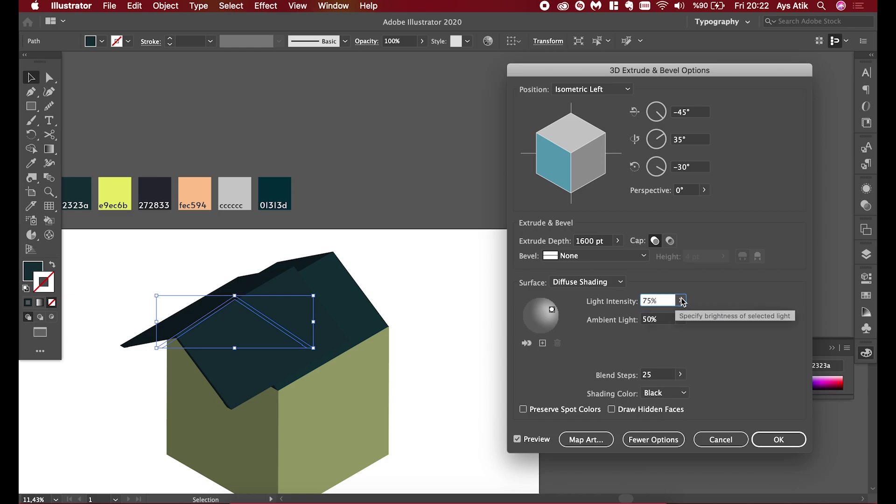
click(681, 301)
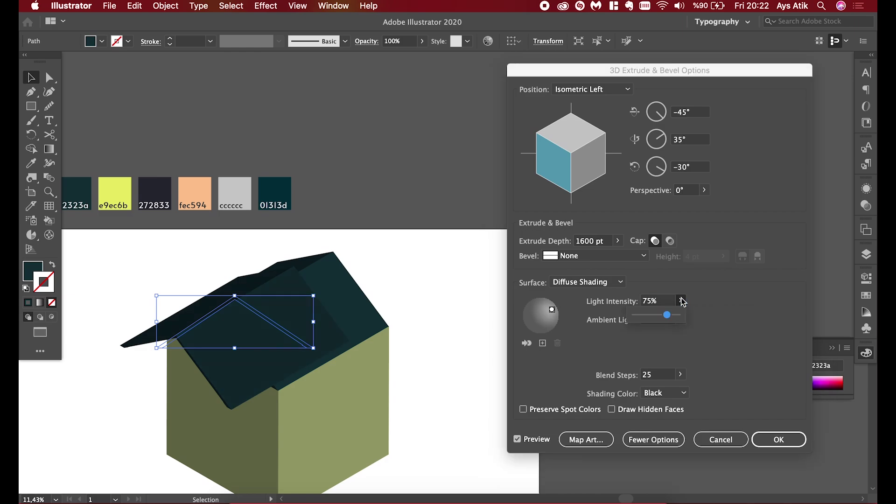
click(553, 311)
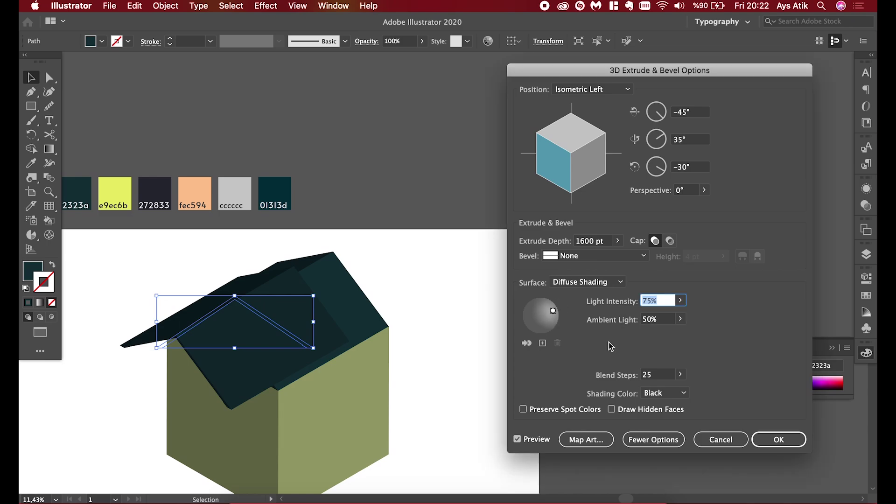
click(779, 439)
Reposition the roof trim outline onto the roof
click(510, 368)
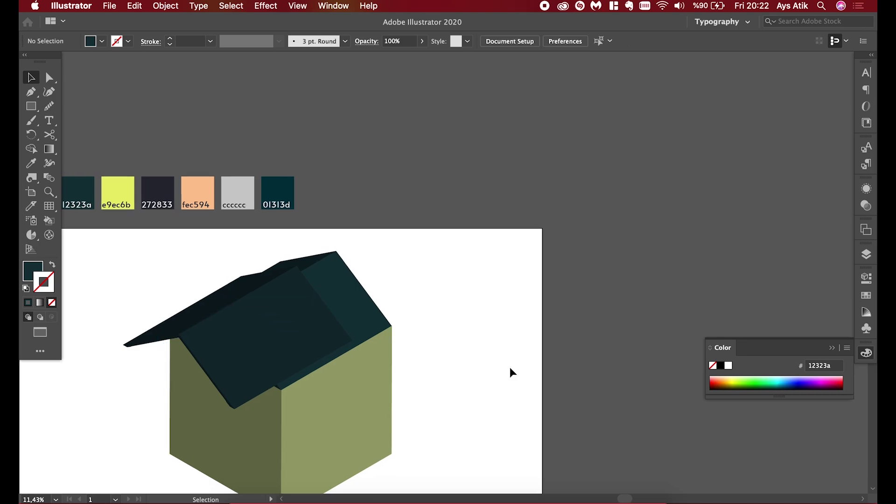
scroll(510, 368, left, 3)
drag(304, 326, 347, 309)
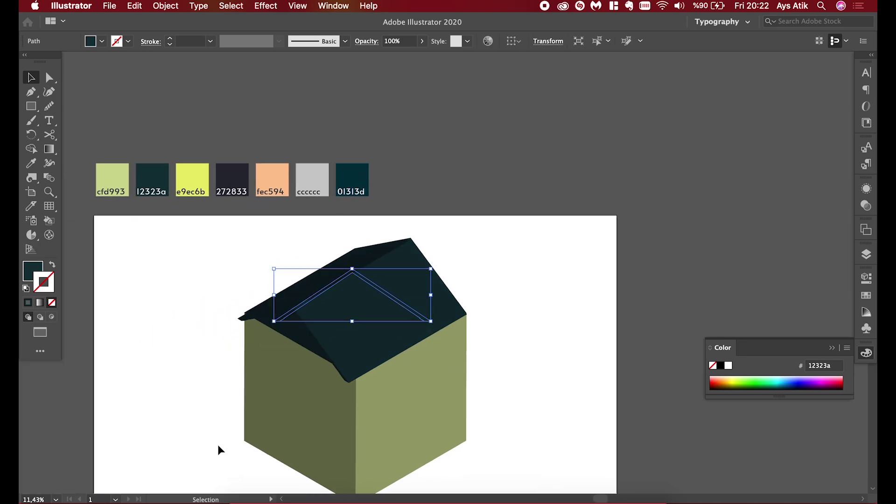
scroll(218, 450, up, 2)
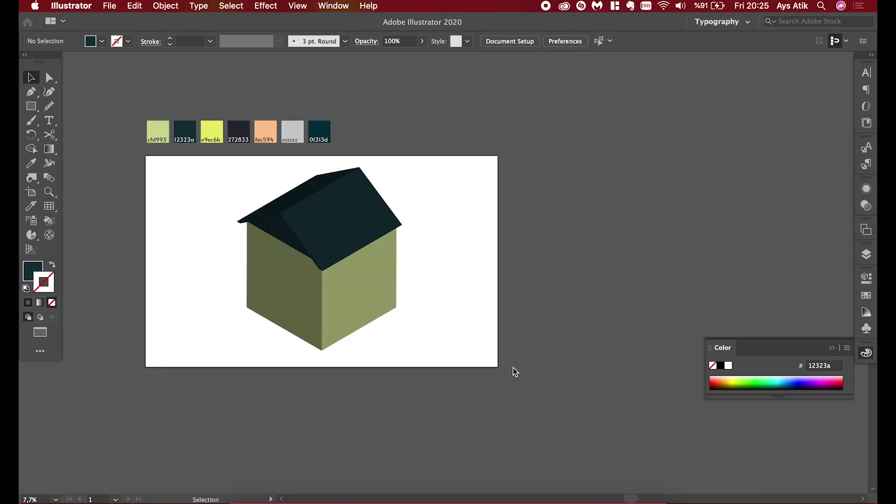
Draw a 750 × 750 px square beside the artboard
click(31, 106)
click(532, 234)
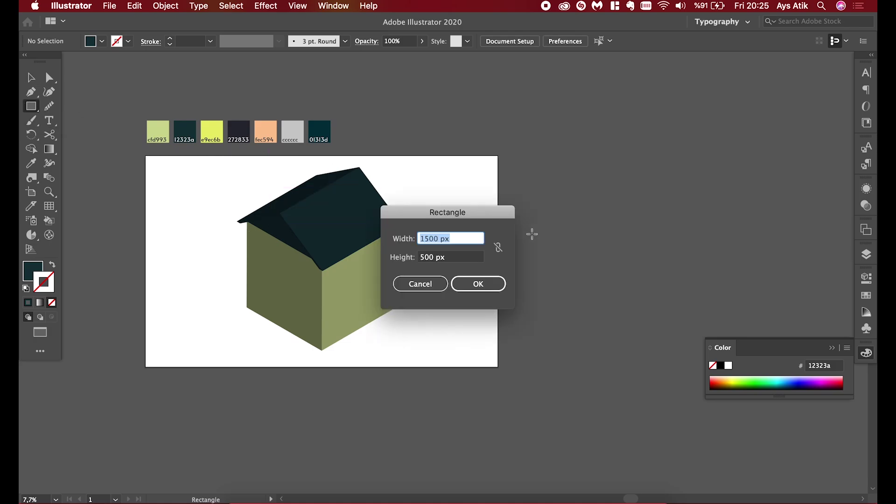
text(750)
key(Tab)
text(7)
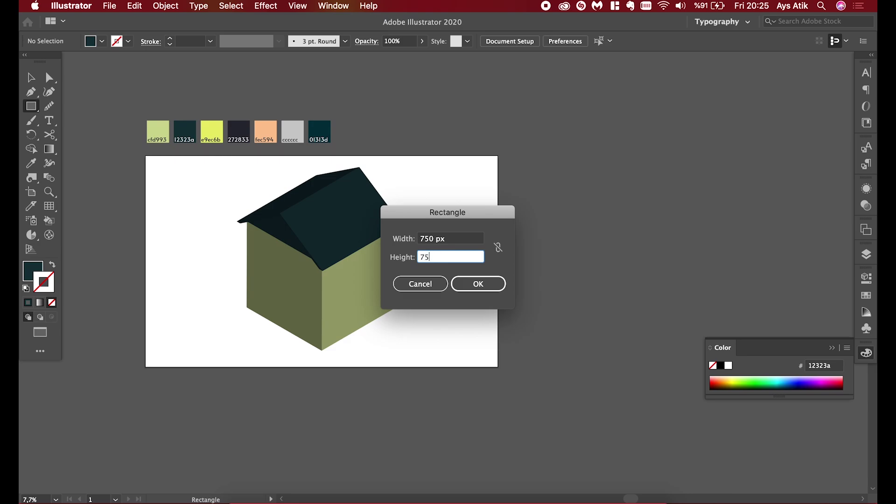
text(0)
key(Tab)
key(Return)
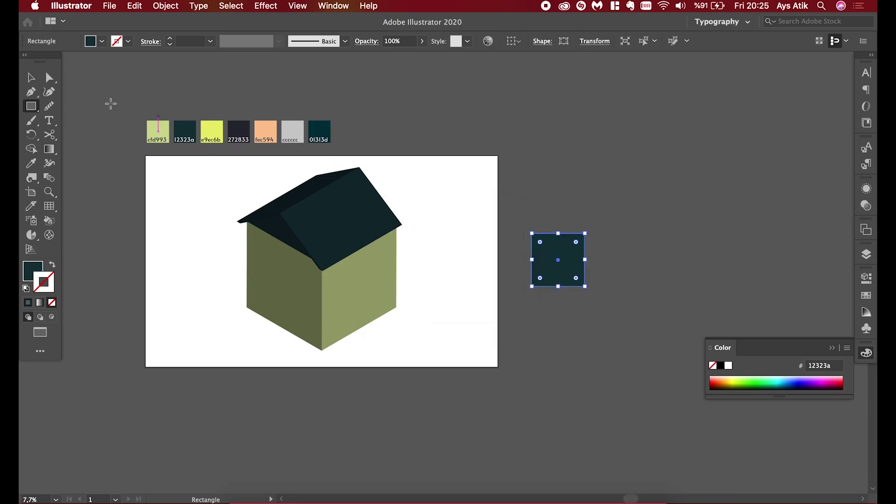
click(37, 81)
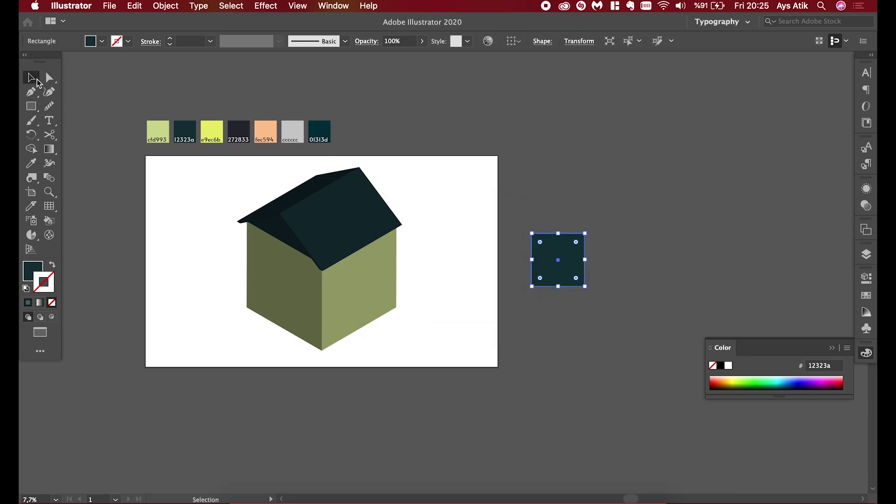
Extrude the square in 3D with Isometric Top position and 1400 pt depth
click(264, 6)
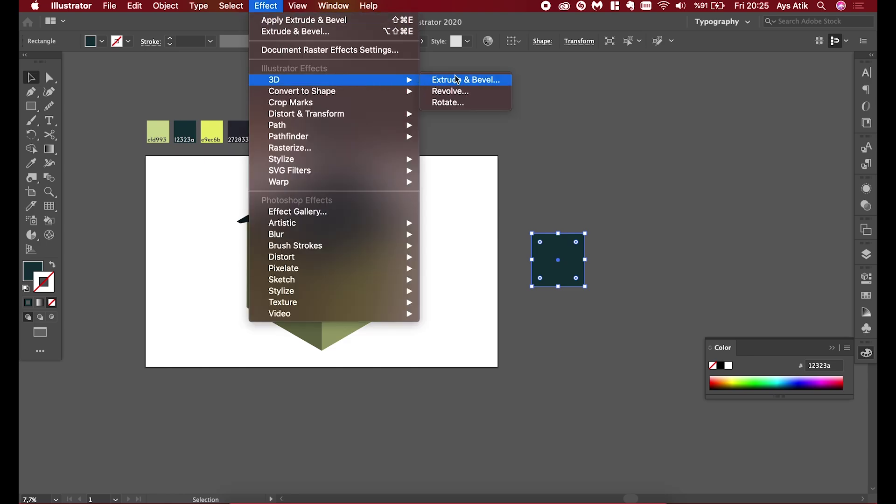
click(457, 78)
drag(616, 70, 286, 119)
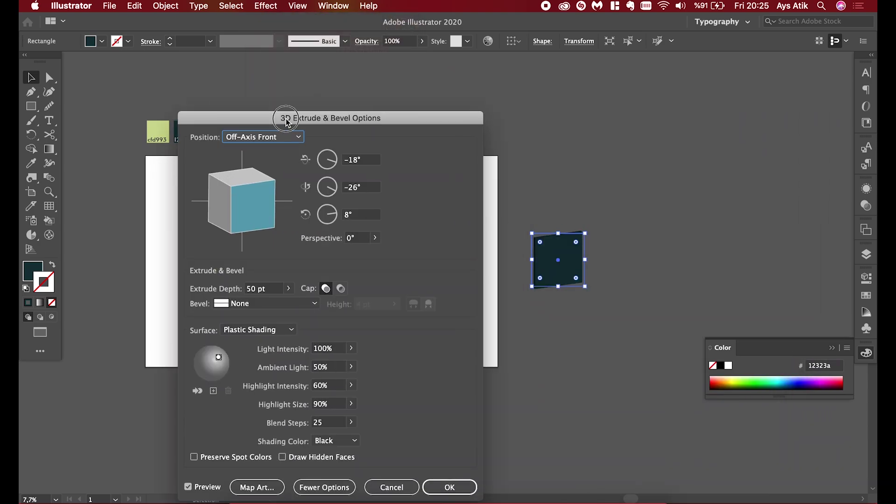
click(281, 137)
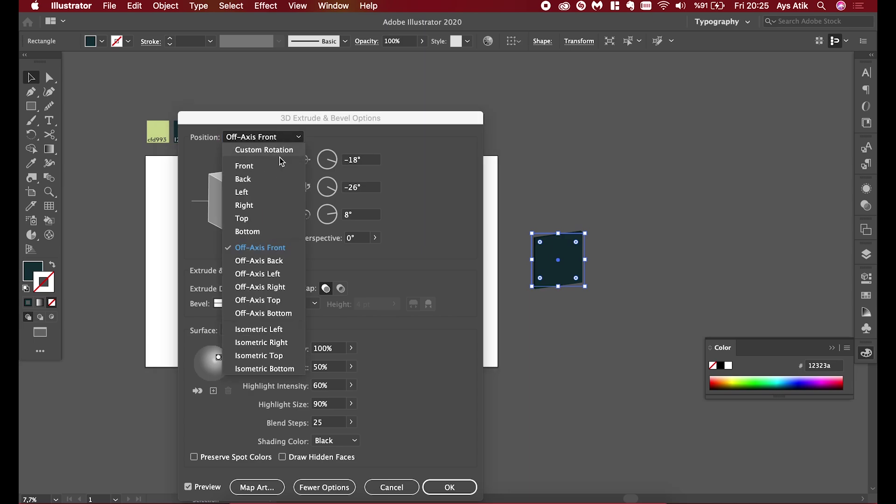
click(275, 357)
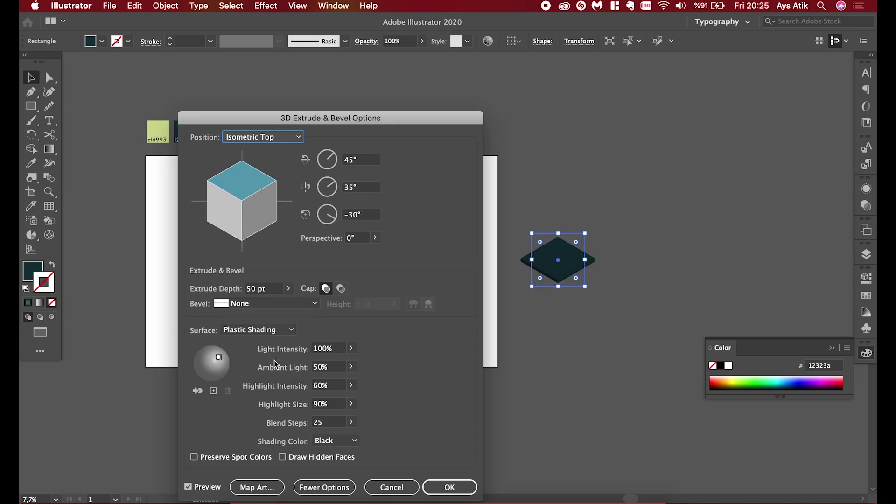
double_click(251, 289)
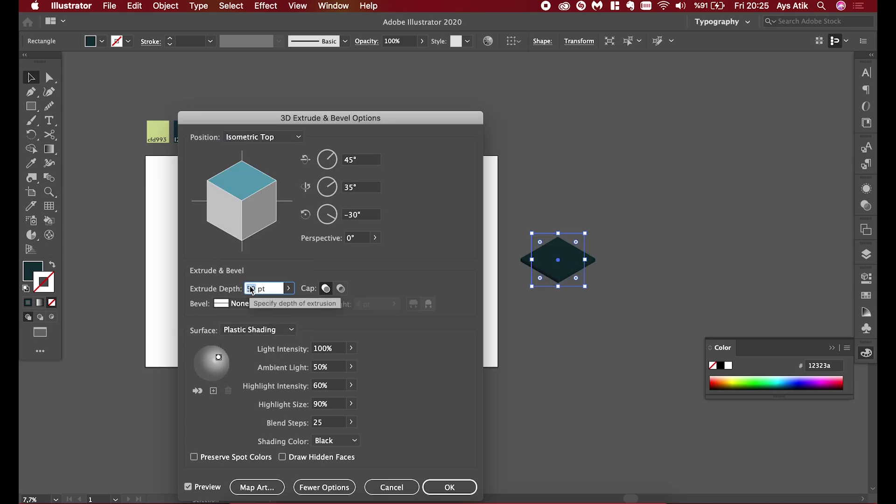
text(14)
text(00)
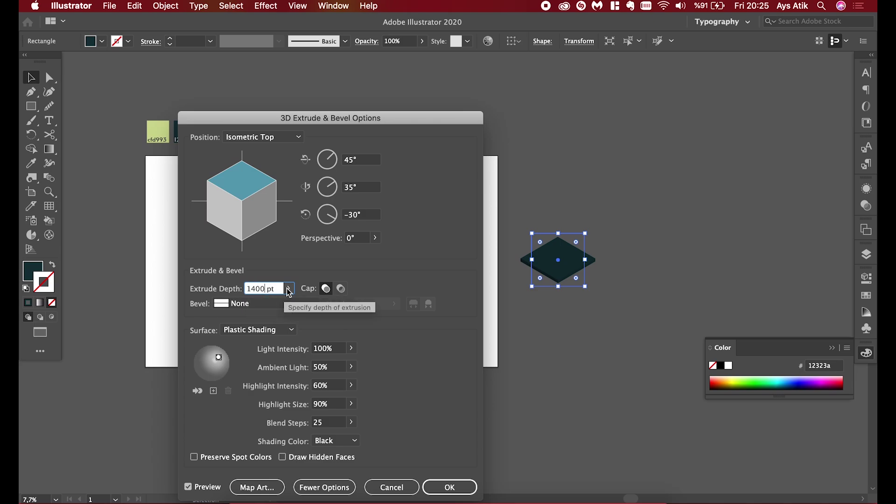
click(289, 290)
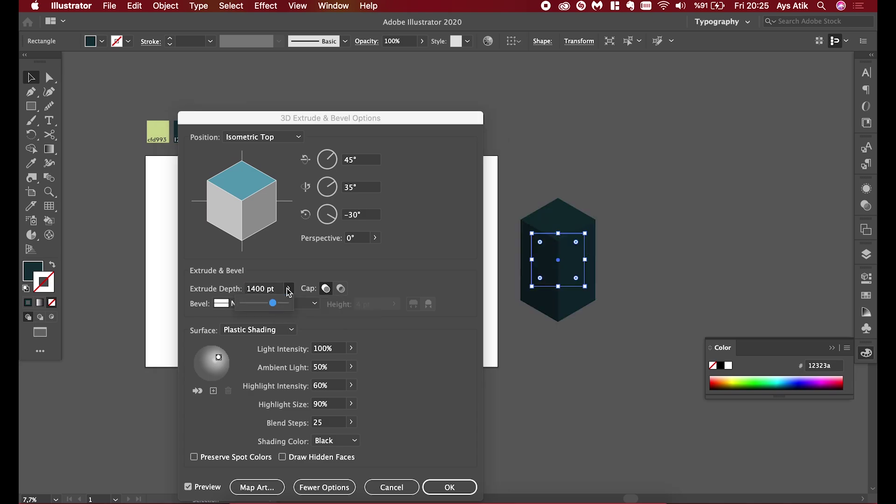
Give the extrusion Diffuse Shading with 75% light intensity and apply it
click(290, 330)
click(283, 369)
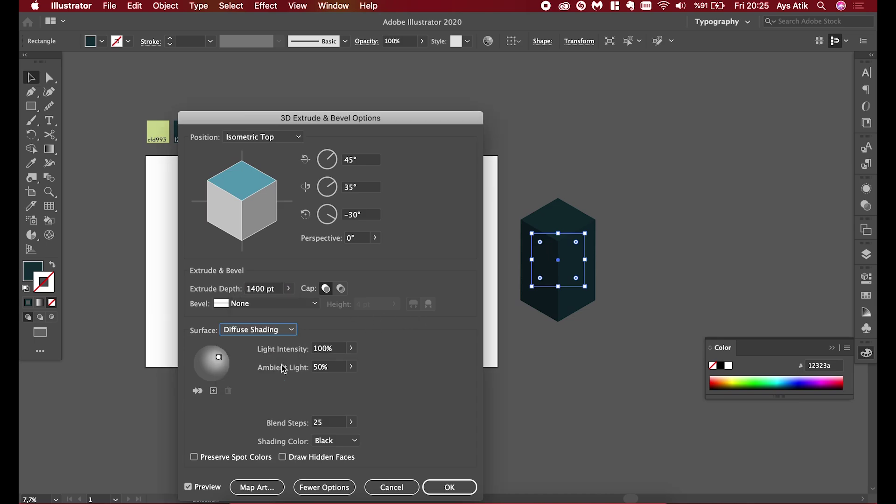
drag(219, 359, 226, 359)
double_click(321, 349)
text(75)
key(Return)
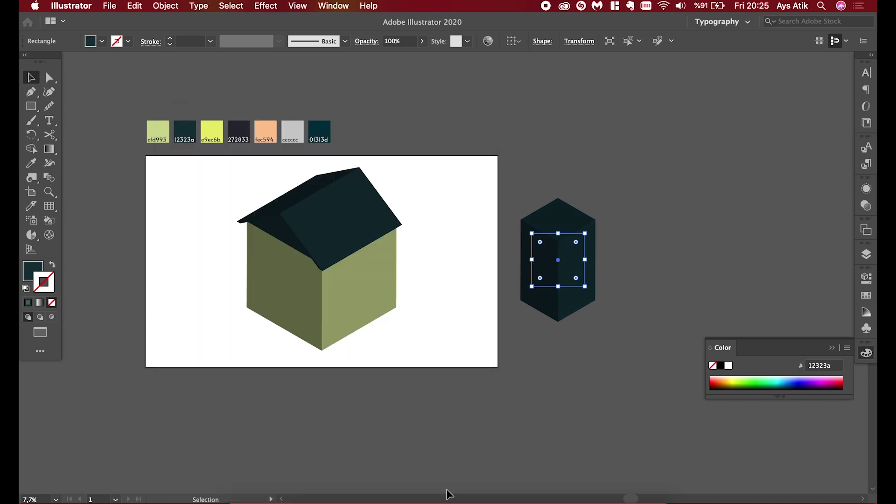
Move the extruded box against the house and recolour it green
drag(576, 260, 386, 286)
scroll(271, 189, up, 2)
click(271, 189)
right_click(268, 304)
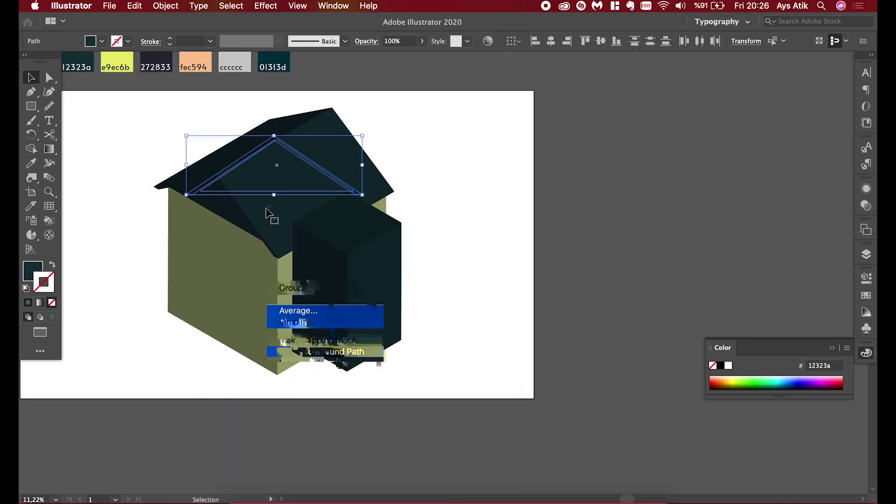
click(327, 350)
scroll(439, 339, up, 2)
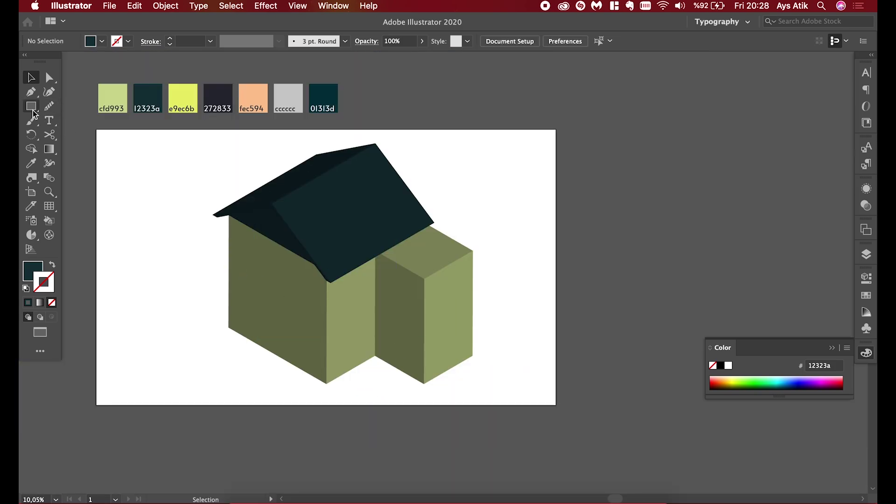
Draw a small dark square to the right of the artboard
click(31, 107)
drag(582, 197, 608, 220)
scroll(607, 214, up, 3)
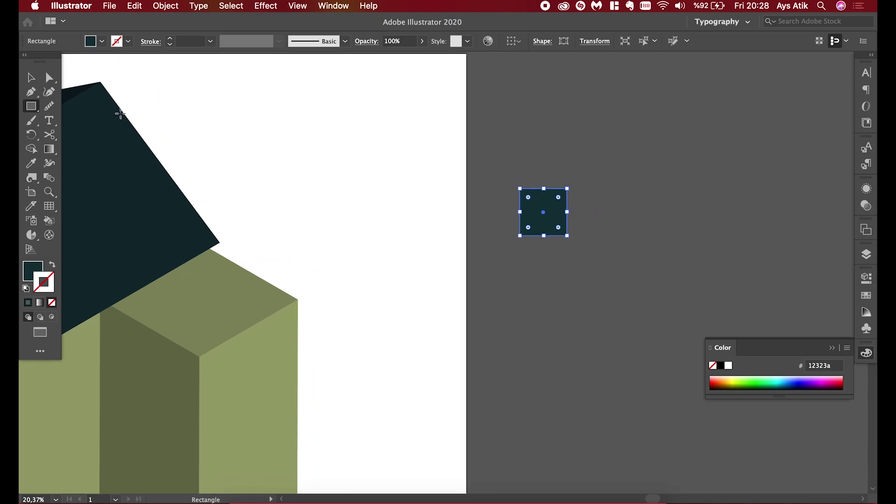
Split the small square diagonally with Scissors, separate the halves, and expand the triangle
click(49, 135)
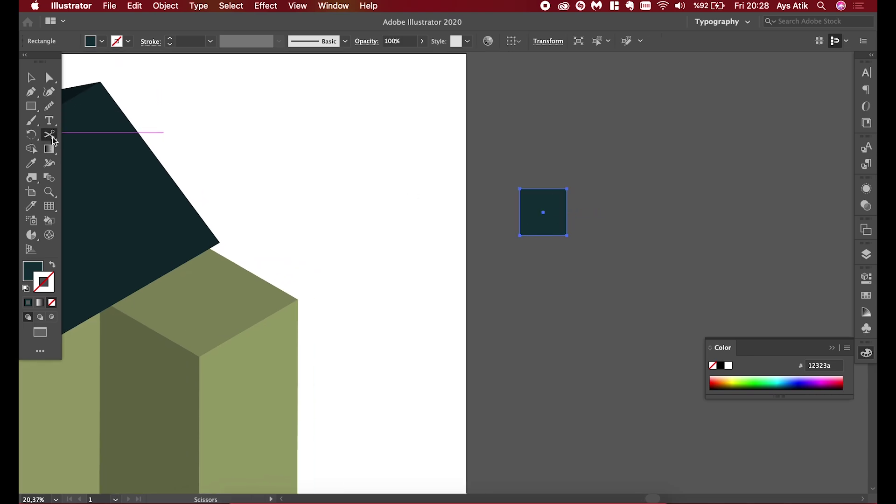
click(520, 233)
key(v)
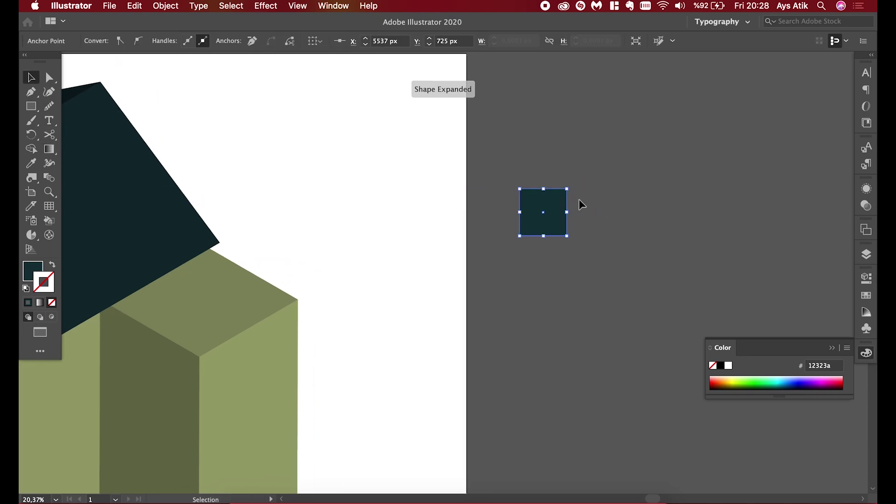
mouse_move(560, 231)
mouse_down()
mouse_move(592, 244)
mouse_move(547, 206)
mouse_up()
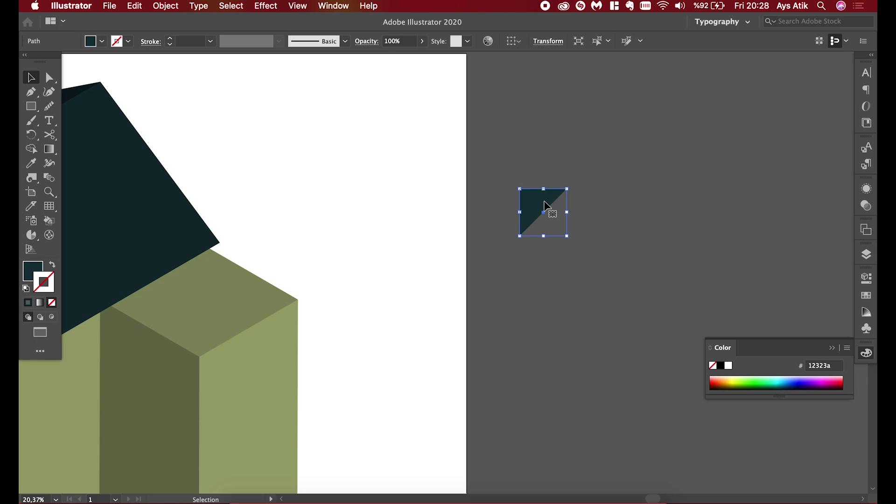
scroll(547, 206, up, 4)
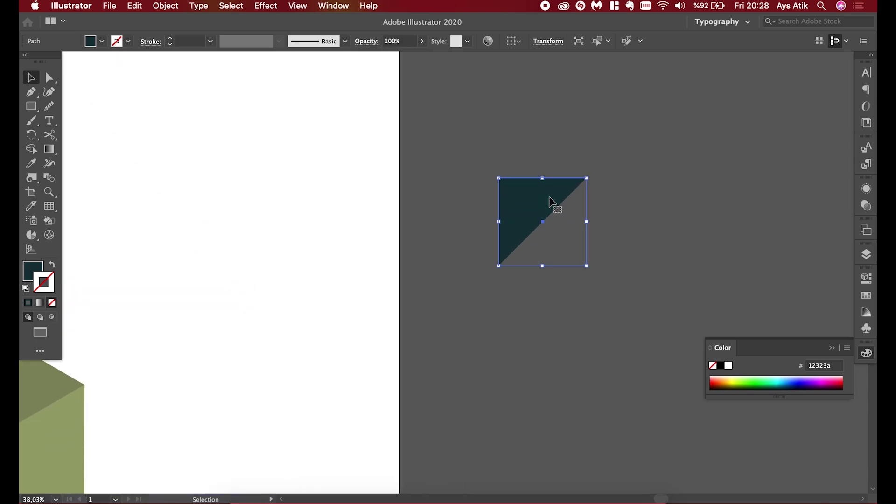
click(168, 5)
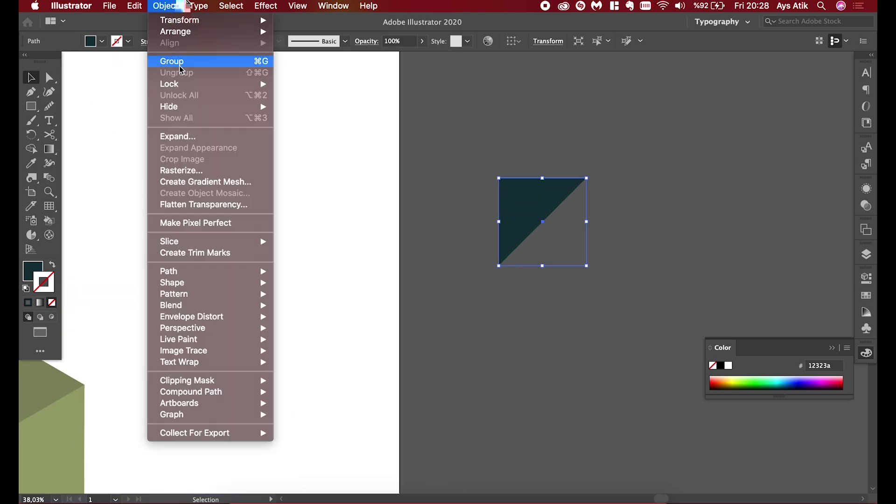
click(190, 137)
Round the triangle's corner into a curve and rotate the shape 225°
click(459, 187)
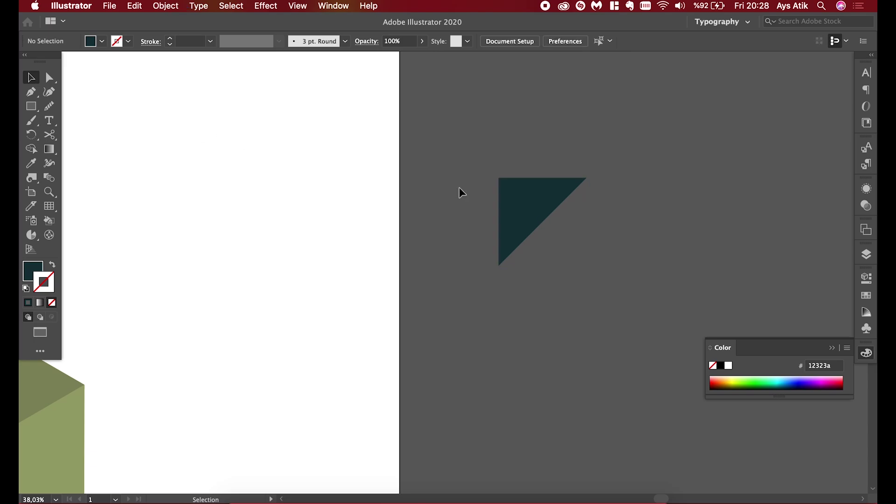
click(531, 198)
click(49, 78)
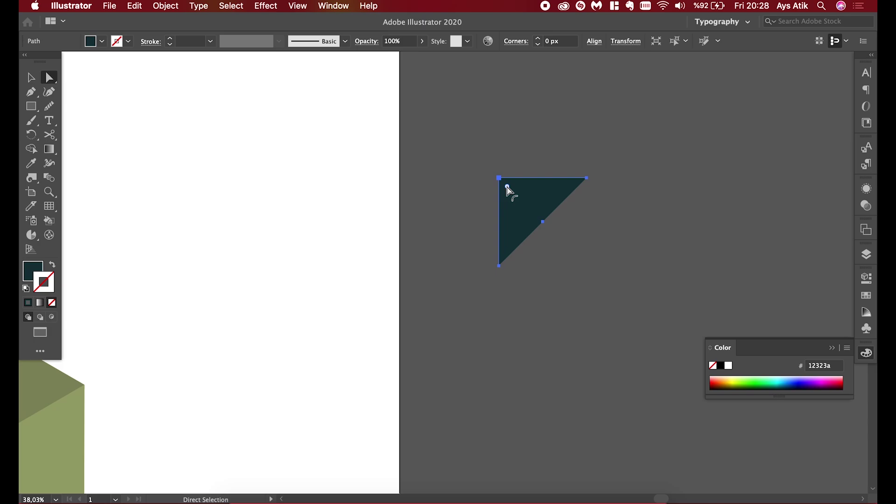
drag(507, 186, 587, 280)
click(33, 79)
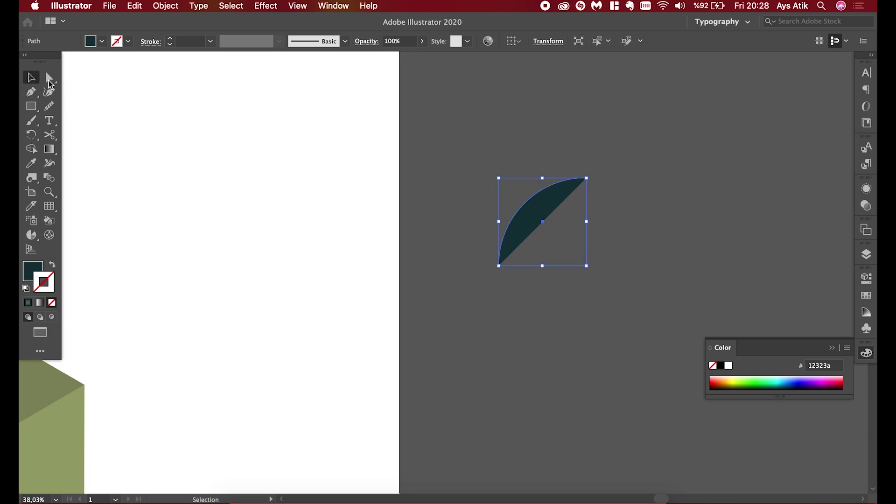
drag(595, 172, 565, 362)
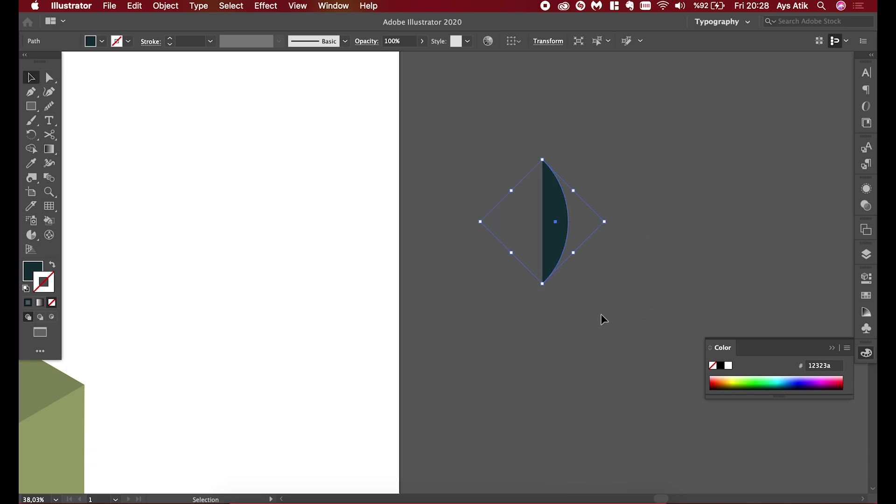
Stack copies of the curved shape vertically into a column and select all pieces
scroll(601, 315, down, 2)
scroll(560, 271, down, 2)
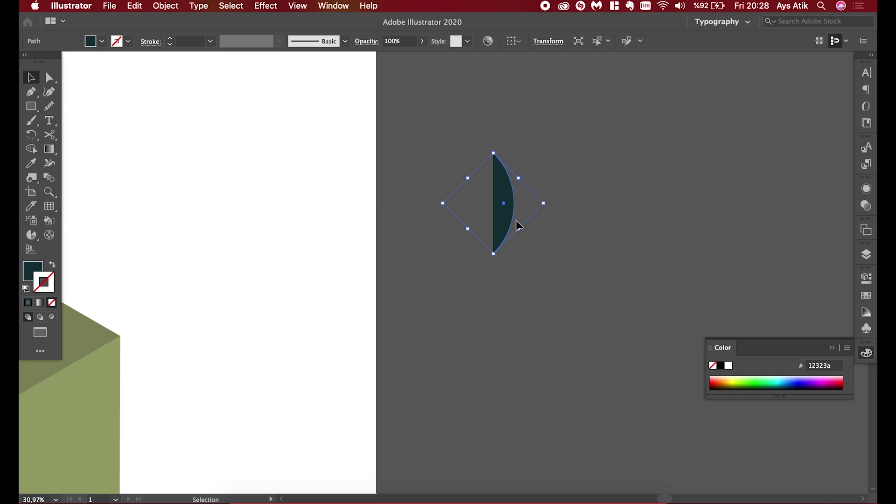
drag(508, 224, 511, 286)
scroll(541, 301, down, 3)
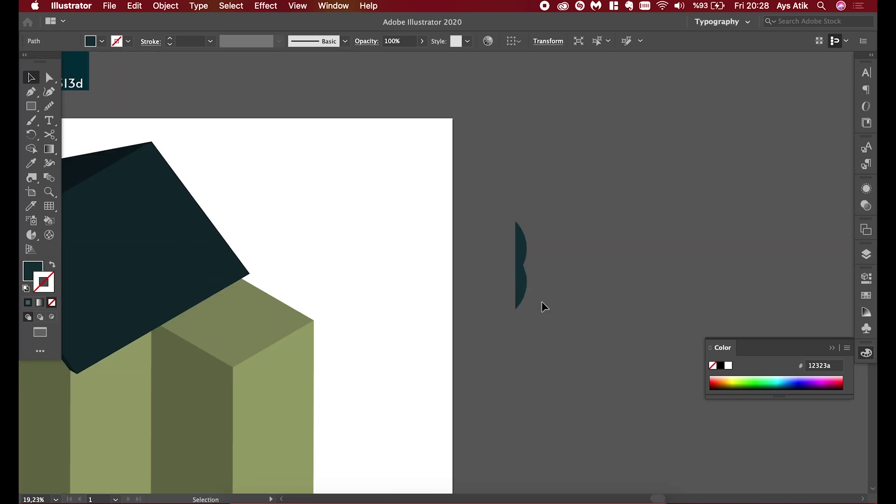
scroll(542, 306, down, 2)
key(ctrl+d)
key(ctrl+d)
key(ctrl+d)
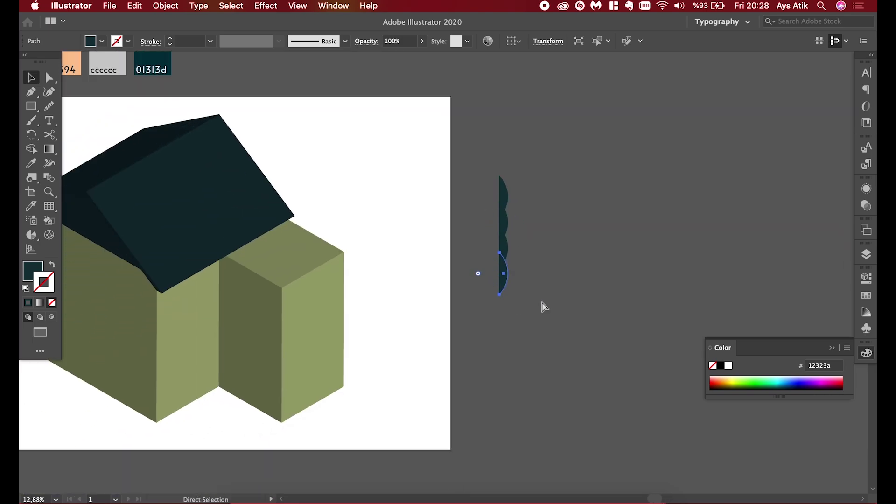
key(ctrl+d)
key(ctrl+d)
key(v)
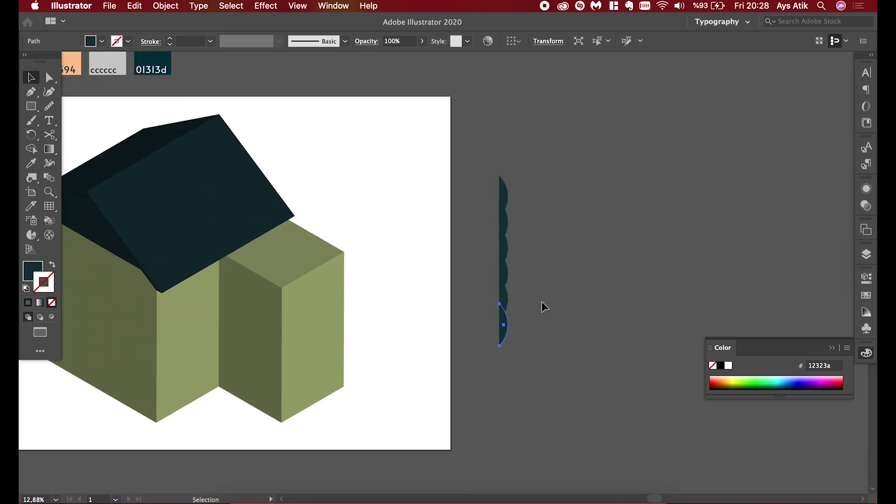
scroll(542, 302, left, 3)
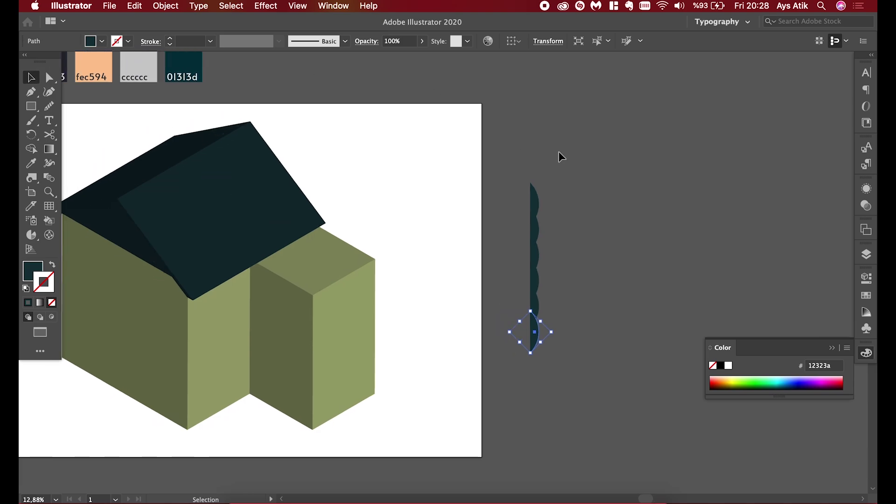
key(ctrl+a)
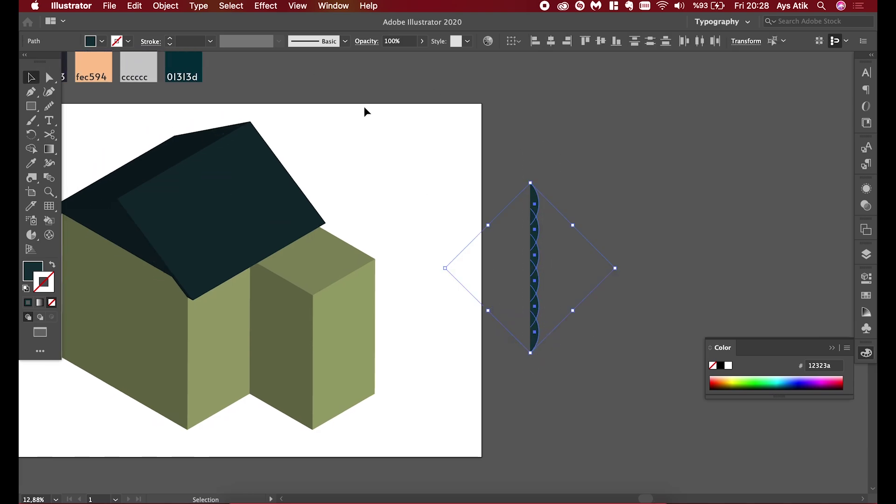
Subtract the front shapes with Pathfinder Minus Front to leave a wavy strip
click(265, 6)
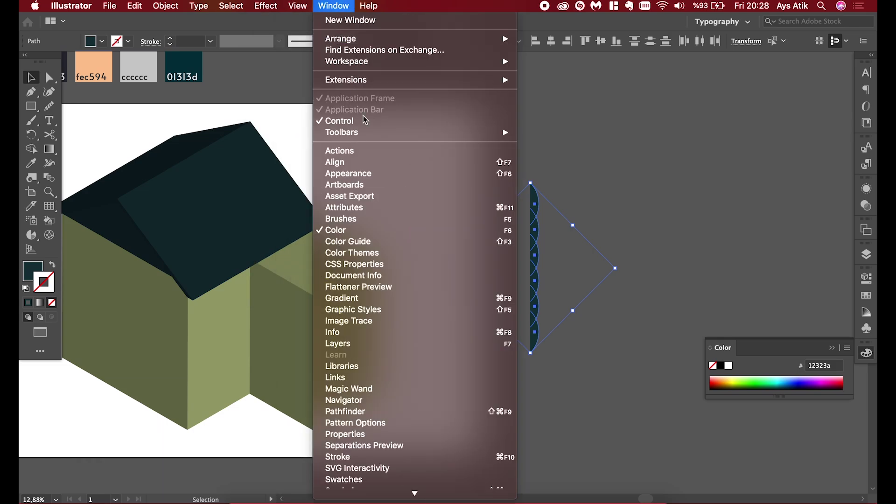
click(380, 162)
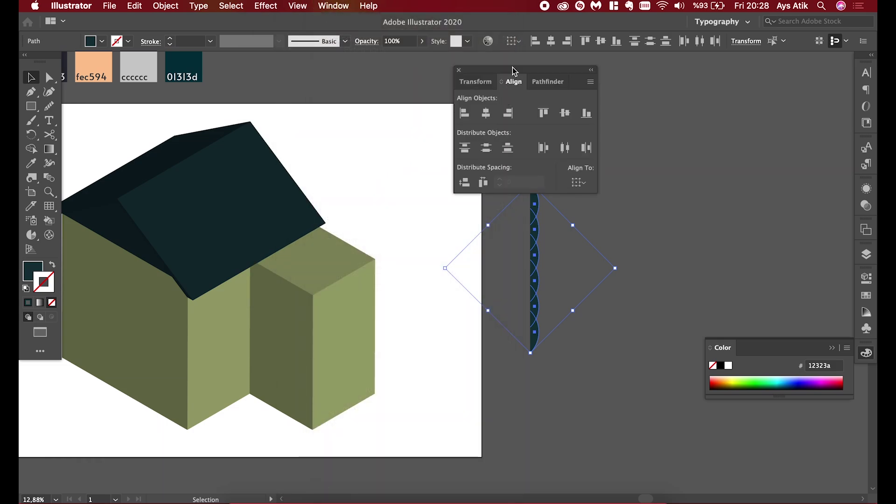
drag(514, 71, 682, 60)
click(716, 71)
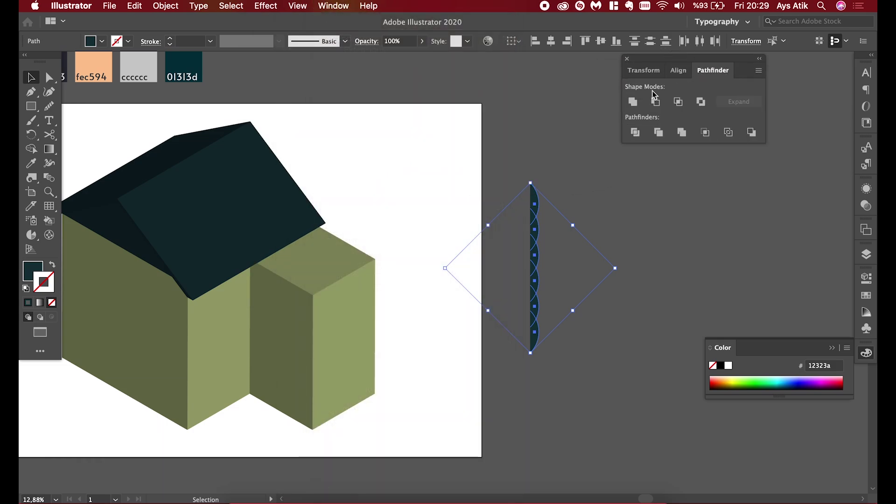
click(655, 101)
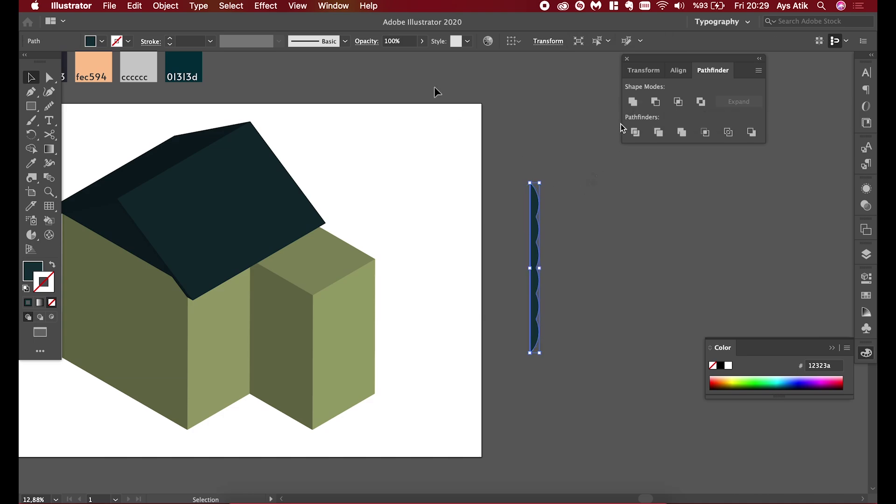
Extrude the wavy strip in 3D at Isometric Left with 400 pt depth
click(267, 4)
mouse_move(274, 80)
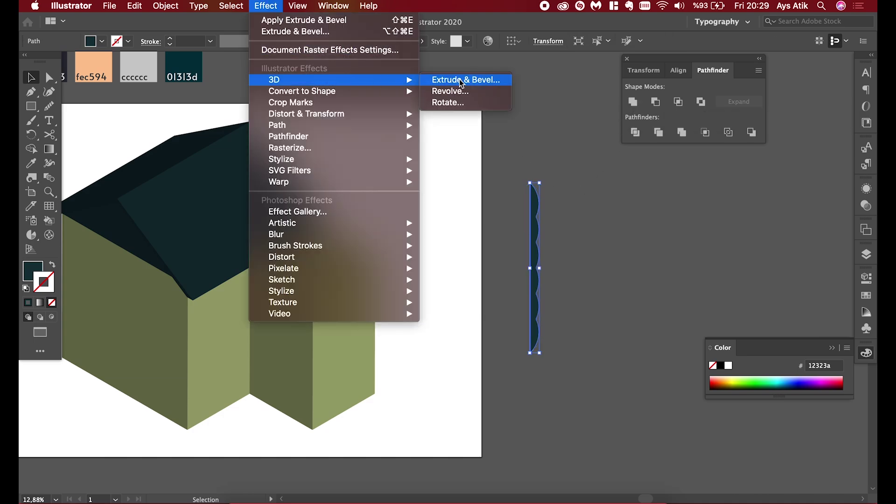
click(461, 82)
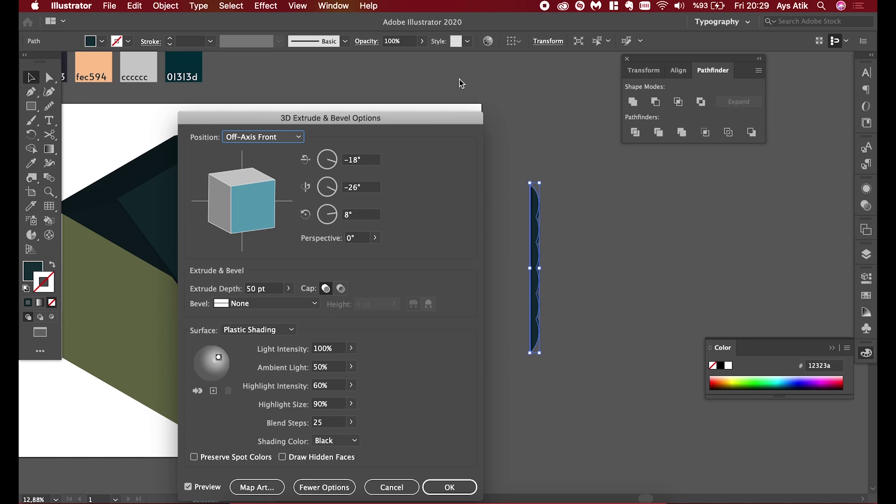
click(284, 141)
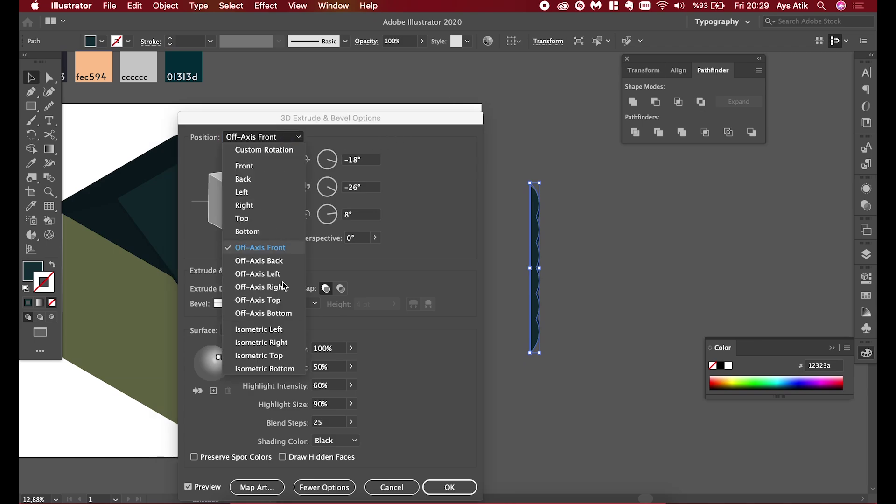
click(284, 346)
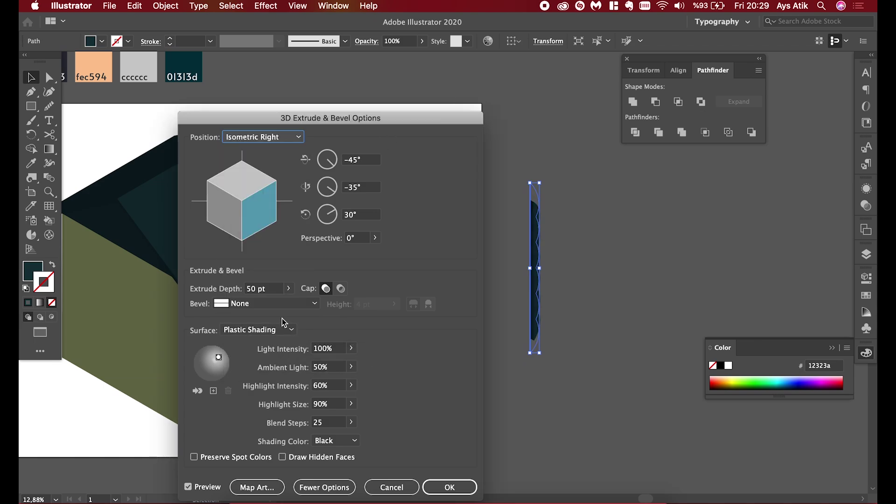
click(249, 289)
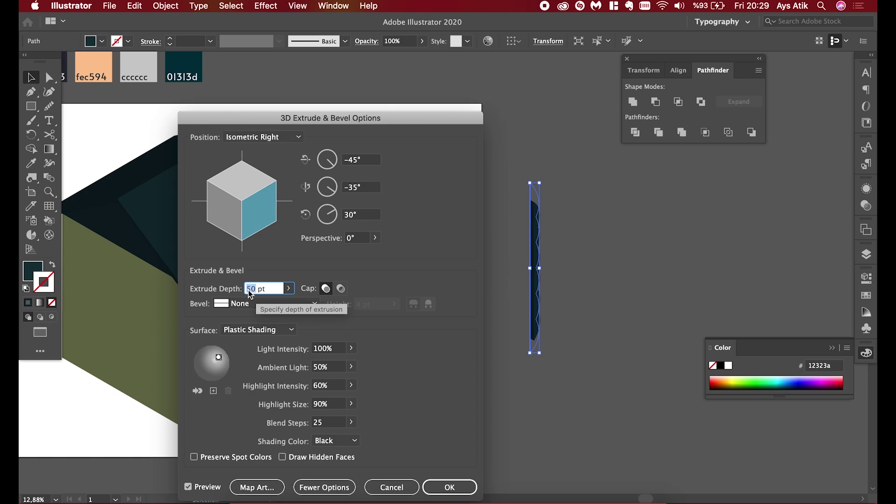
text(400)
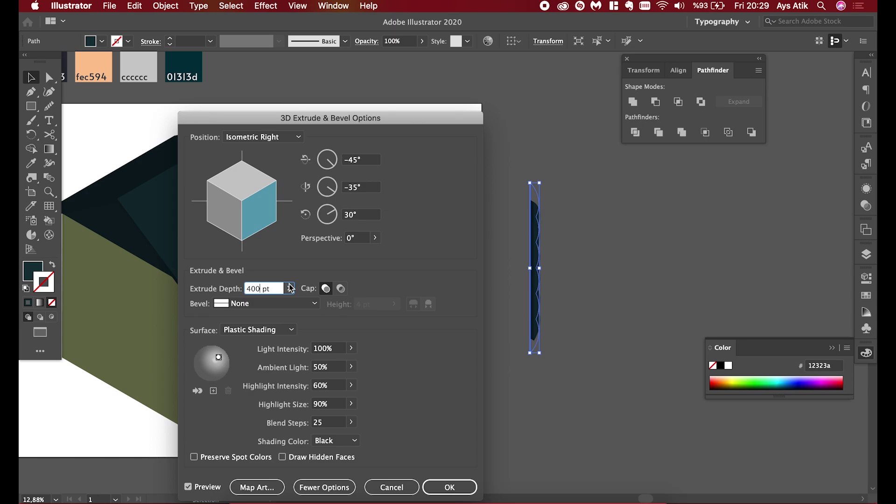
click(289, 288)
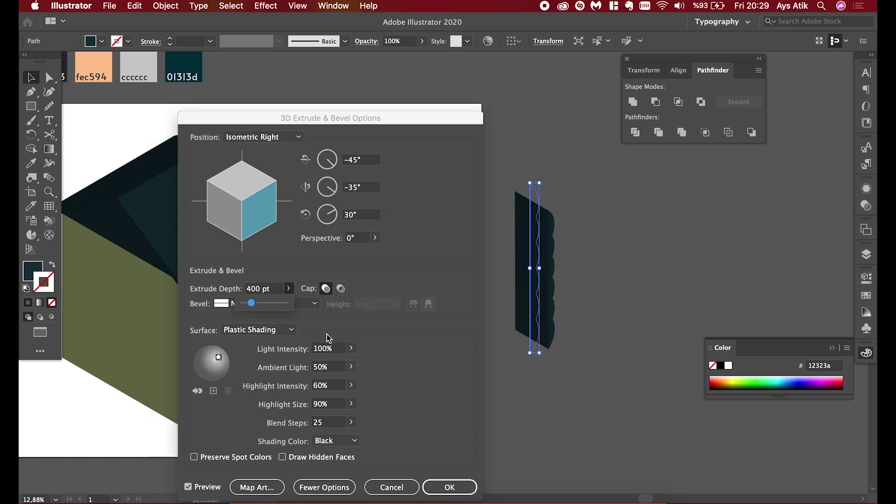
click(281, 137)
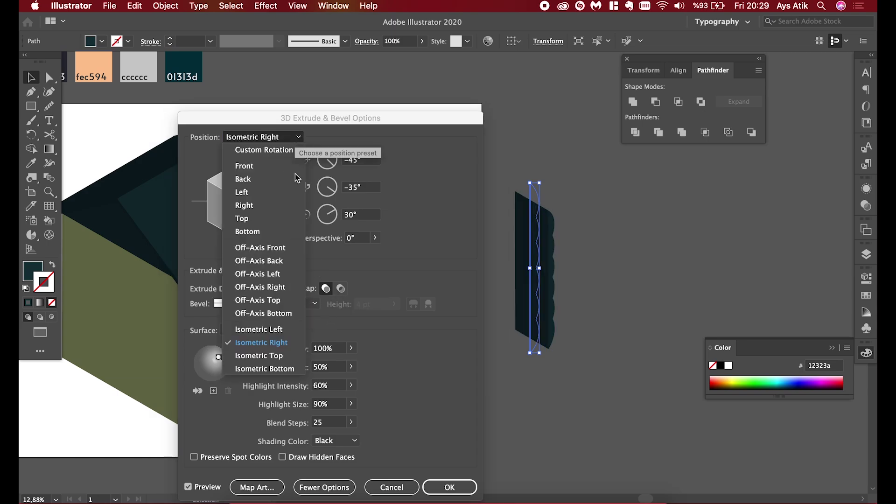
click(280, 330)
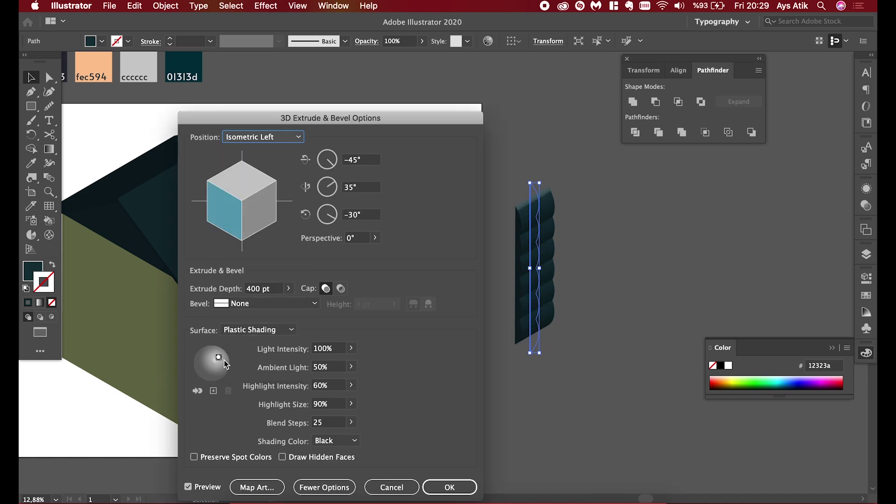
Use Diffuse Shading at 75% light intensity and apply the extrusion
click(276, 332)
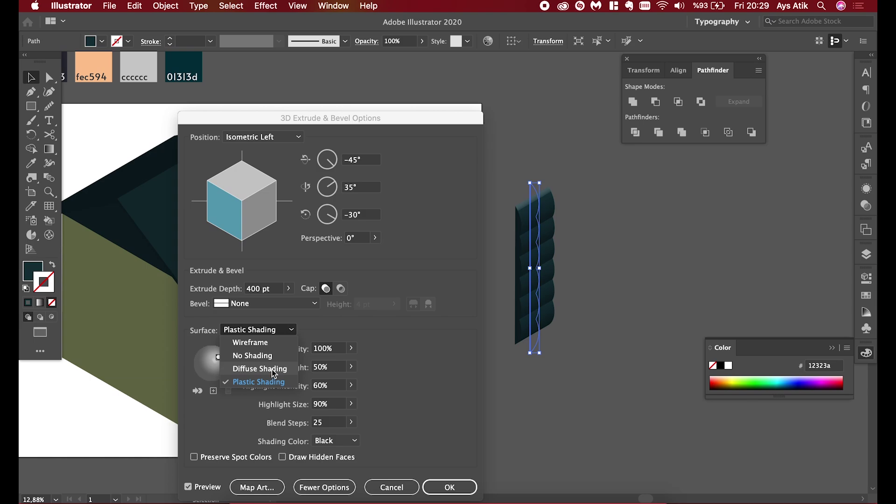
click(272, 369)
click(321, 350)
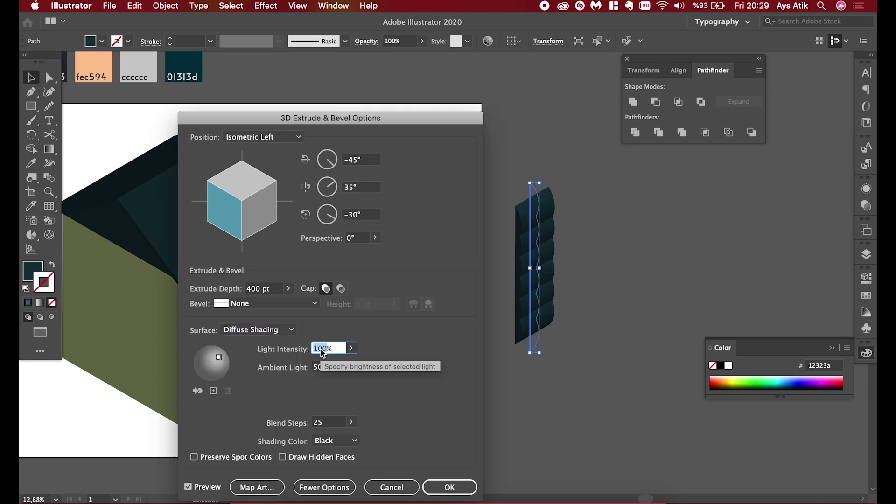
text(75)
click(352, 349)
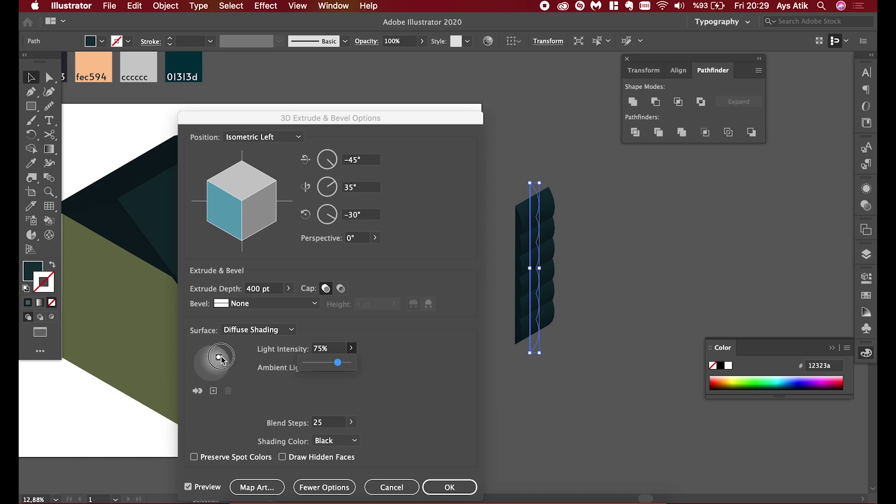
click(221, 357)
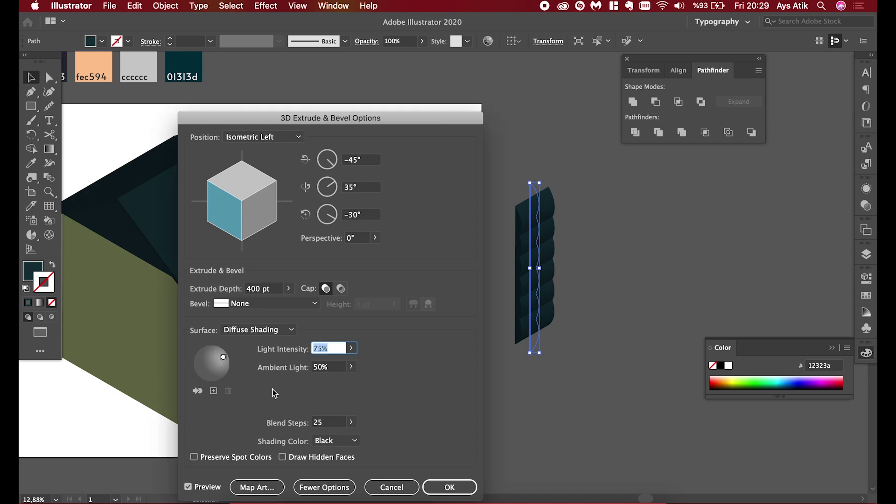
drag(368, 117, 370, 59)
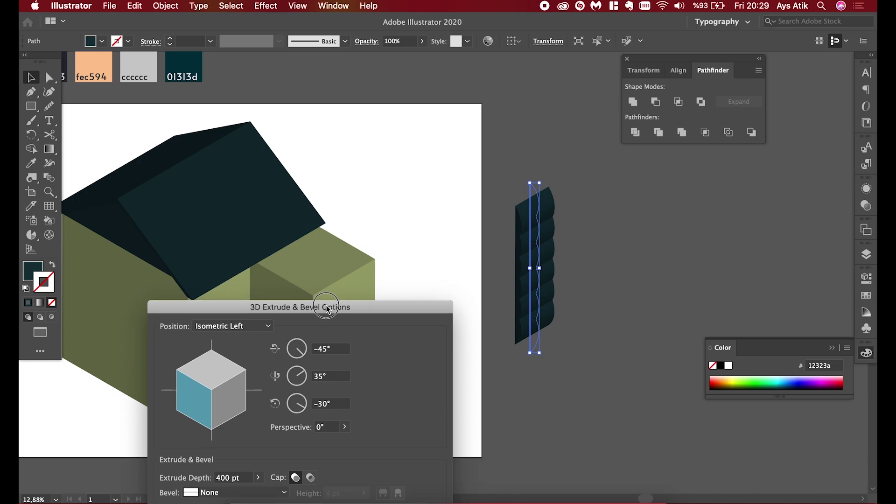
click(449, 427)
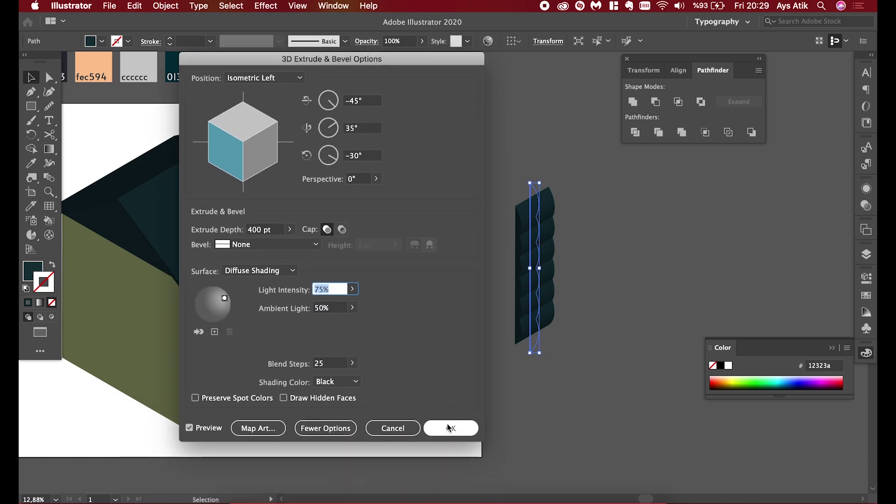
click(475, 346)
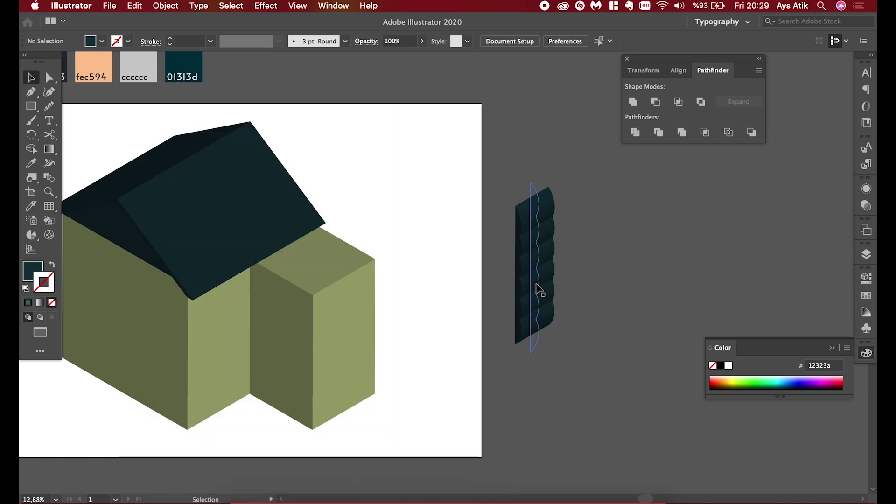
Place the extruded panel on the annex front, scale it down, and offset a duplicate rightwards
drag(536, 283, 347, 366)
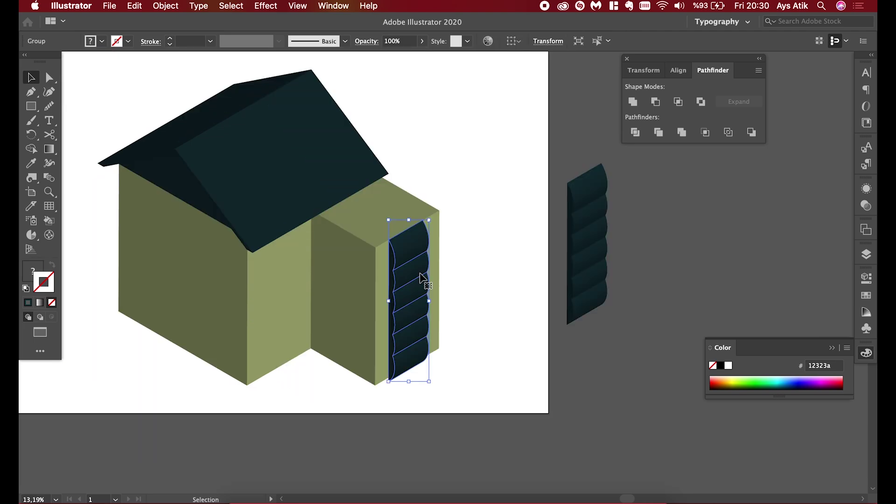
drag(429, 219, 423, 244)
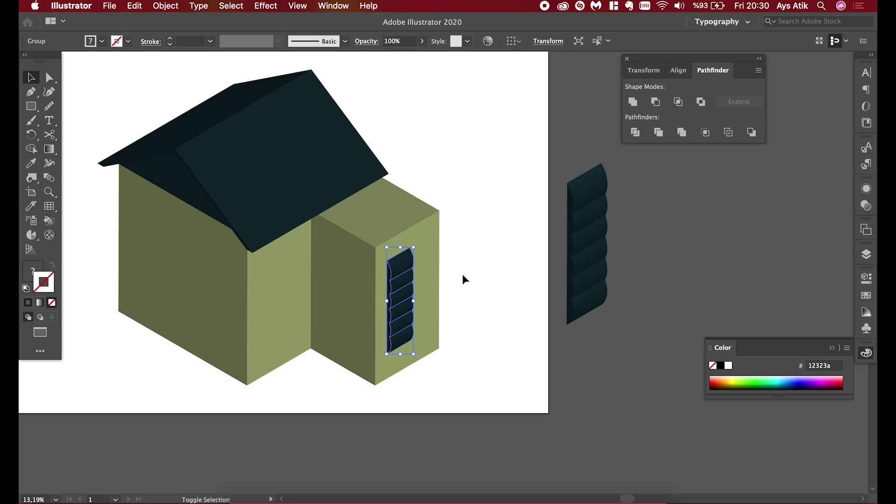
drag(404, 299, 430, 281)
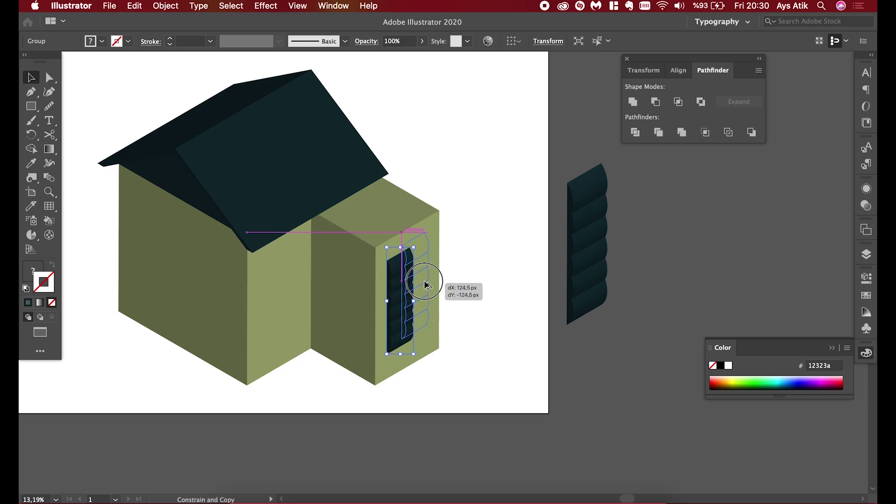
scroll(443, 328, up, 2)
scroll(443, 329, up, 3)
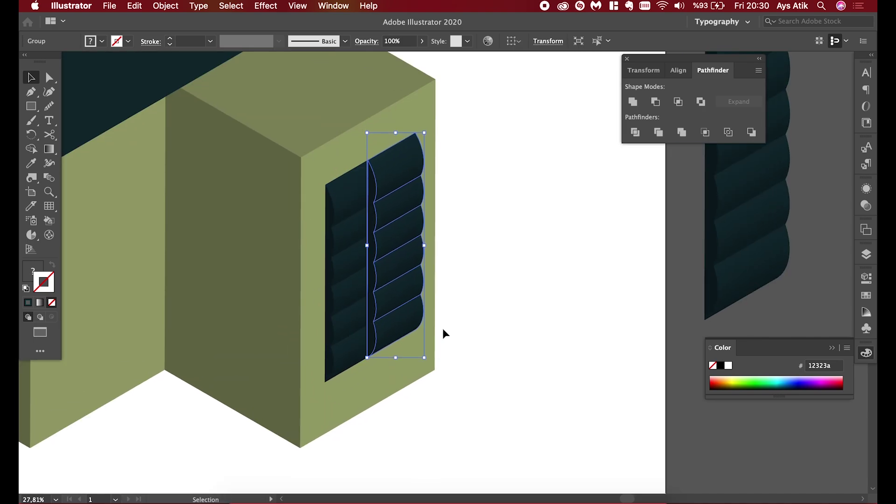
Bring the original left shutter in front of its copy and deselect
click(365, 309)
right_click(366, 310)
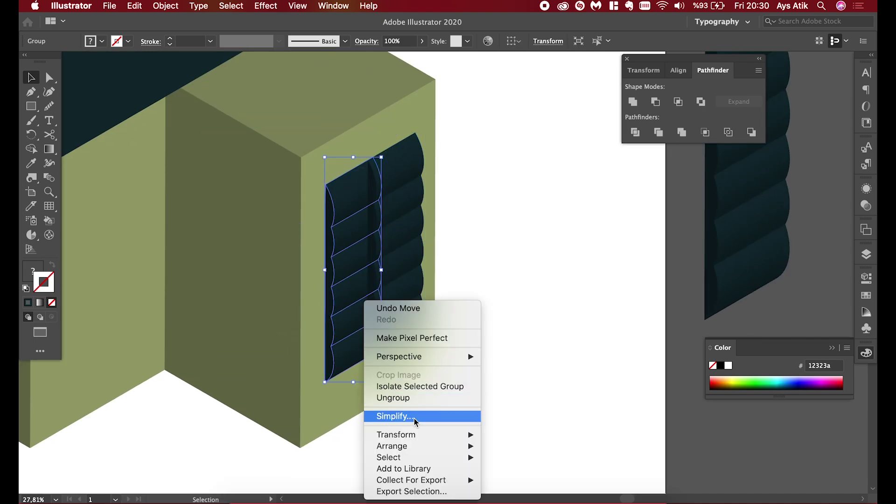
click(501, 437)
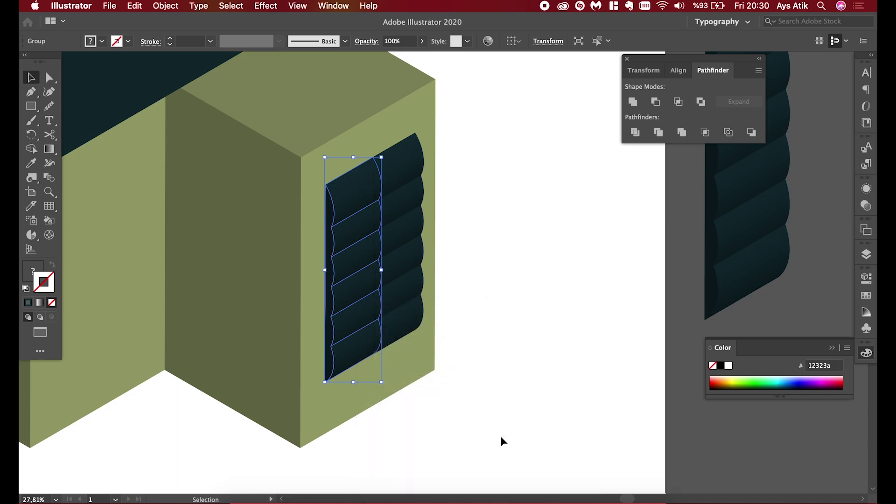
click(514, 306)
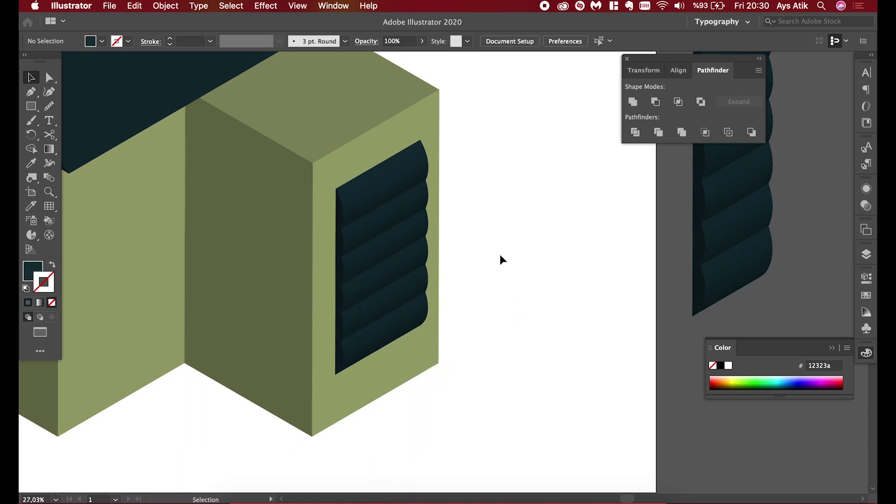
scroll(500, 254, down, 5)
scroll(500, 255, down, 2)
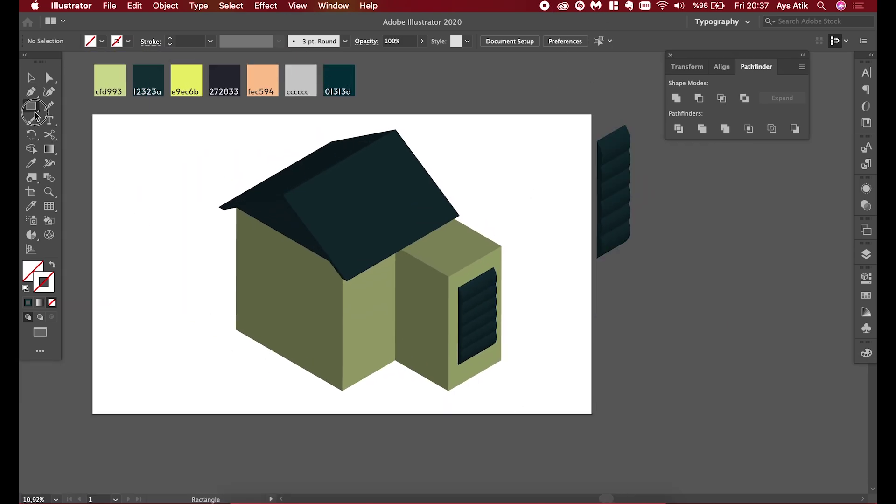
Create a 150 px circle beside the artboard with the Ellipse tool
click(35, 112)
click(87, 121)
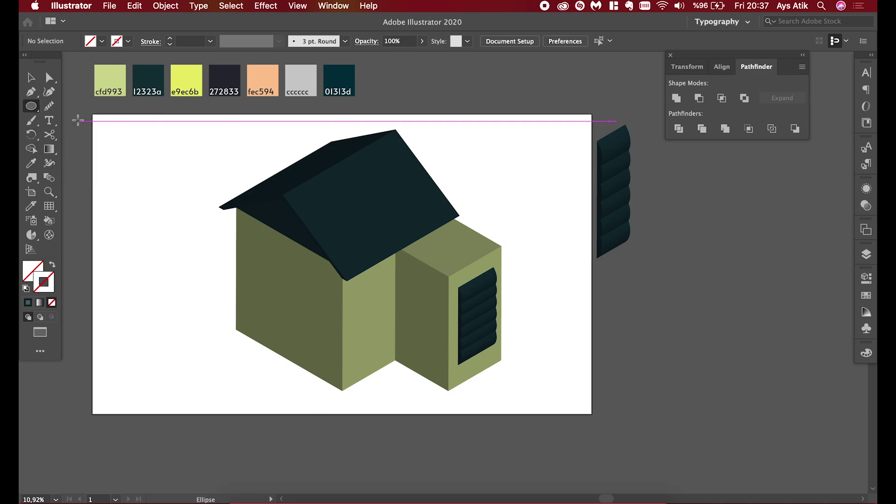
click(591, 306)
click(474, 287)
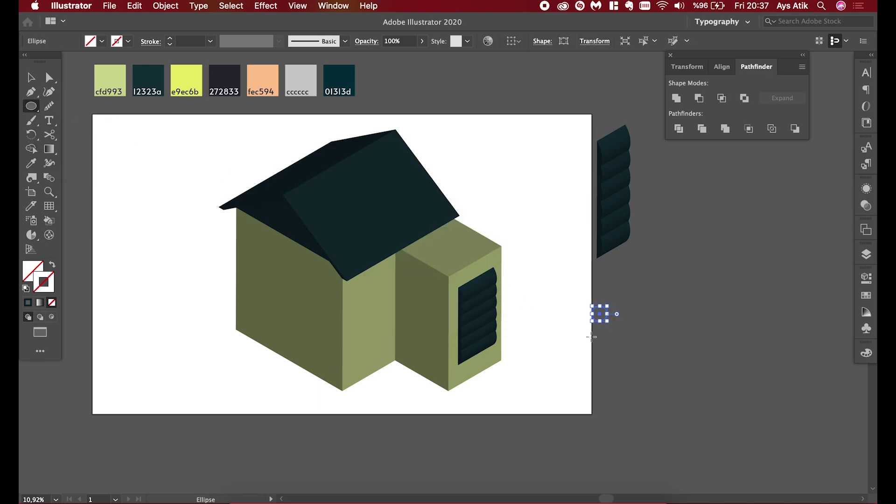
scroll(648, 358, up, 5)
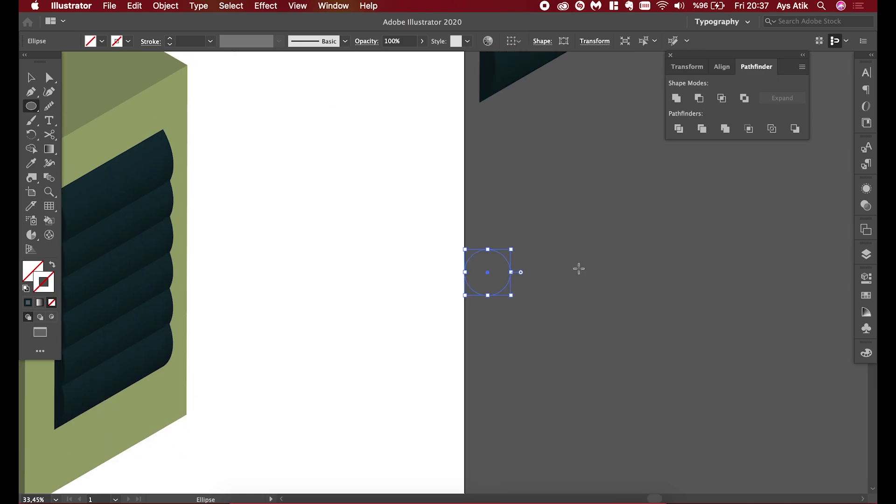
scroll(579, 269, up, 2)
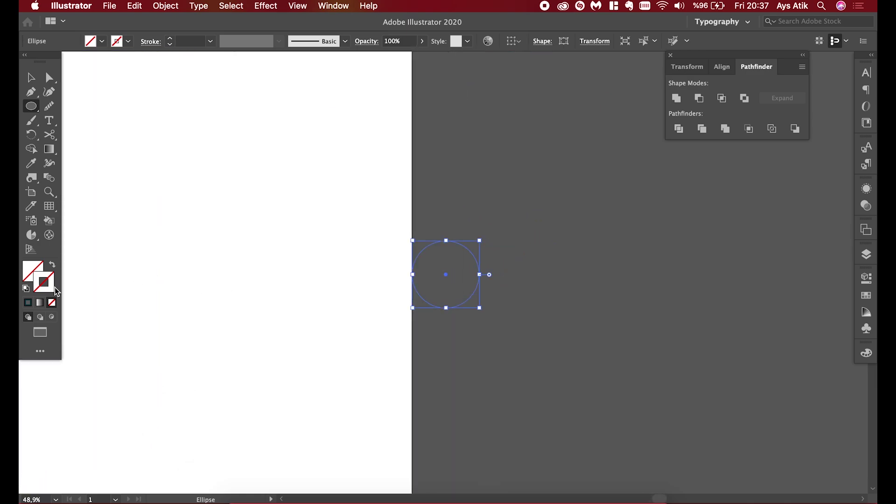
Give the circle a dark 4 pt outline aligned to the inside
click(27, 302)
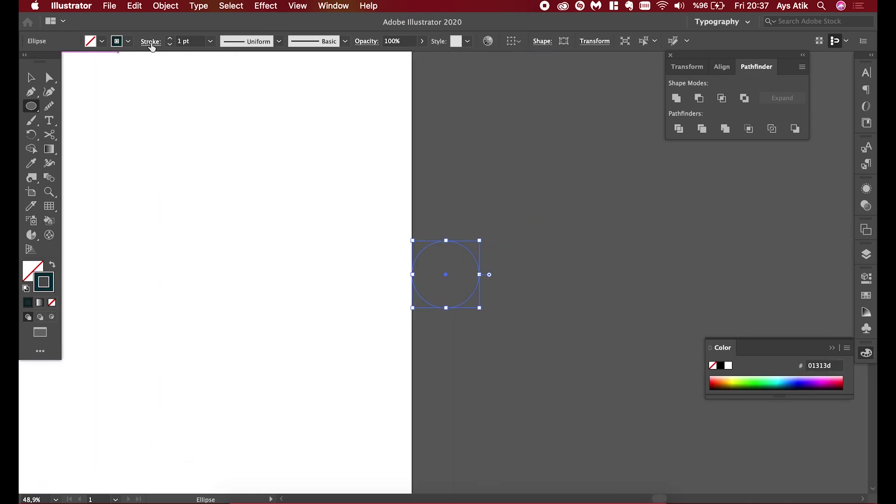
click(169, 38)
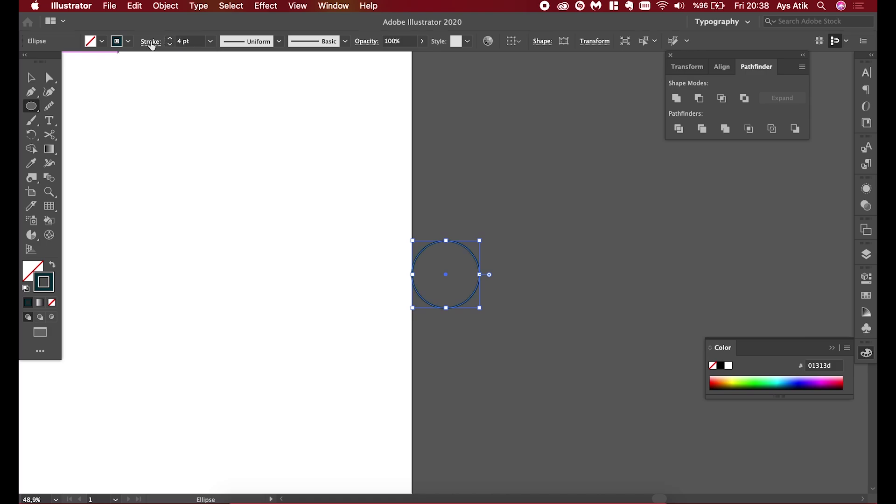
click(151, 41)
click(81, 103)
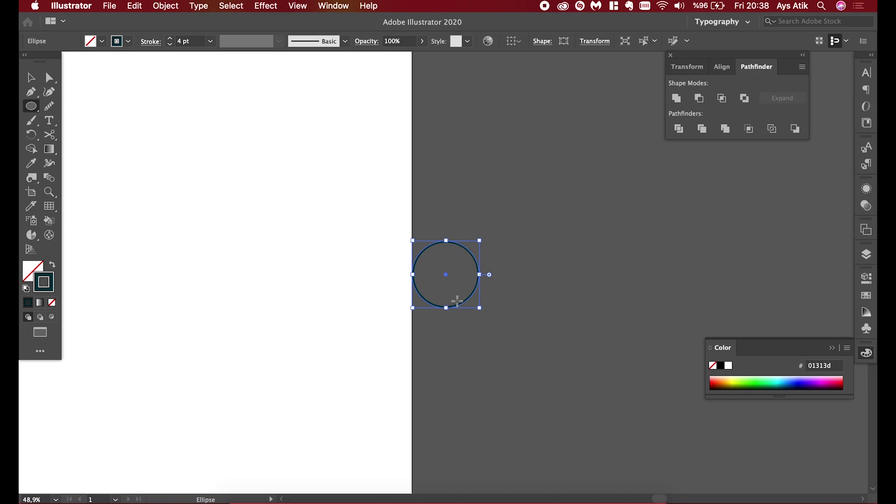
key(v)
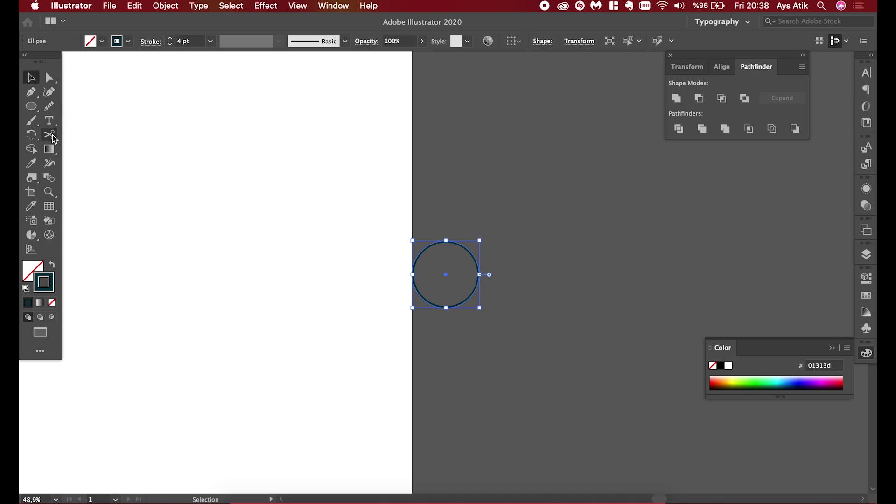
Cut the circle at its left and right points and delete the lower half
click(49, 135)
click(479, 274)
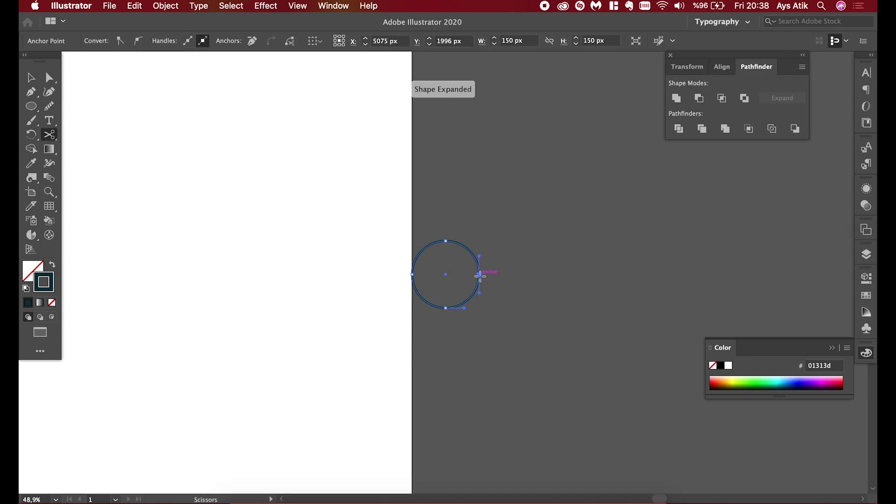
click(413, 274)
key(v)
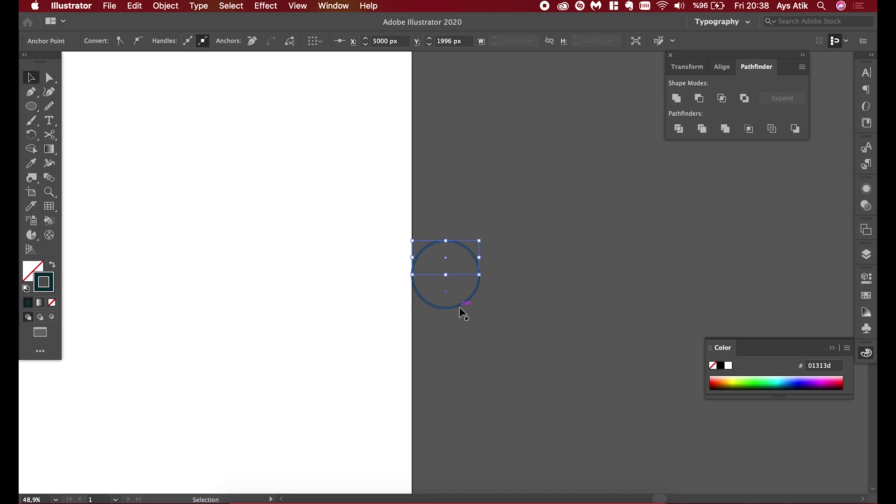
click(459, 306)
key(Delete)
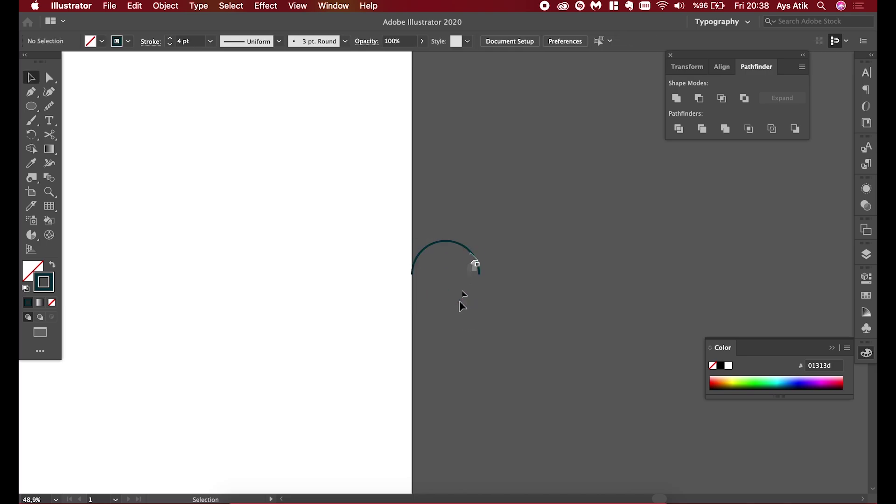
Copy the arc 150 px right repeatedly to form a row of arcs
click(470, 251)
drag(471, 254, 536, 254)
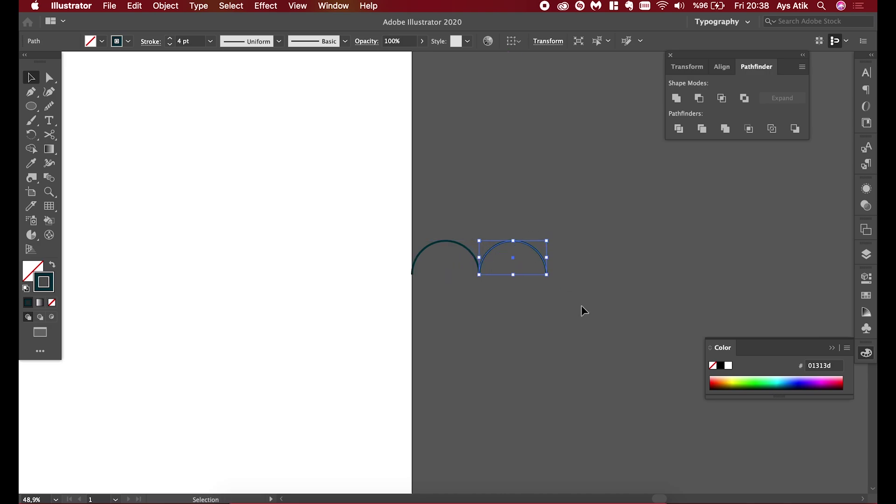
click(581, 305)
scroll(581, 305, up, 1)
key(ctrl+z)
key(ctrl+d)
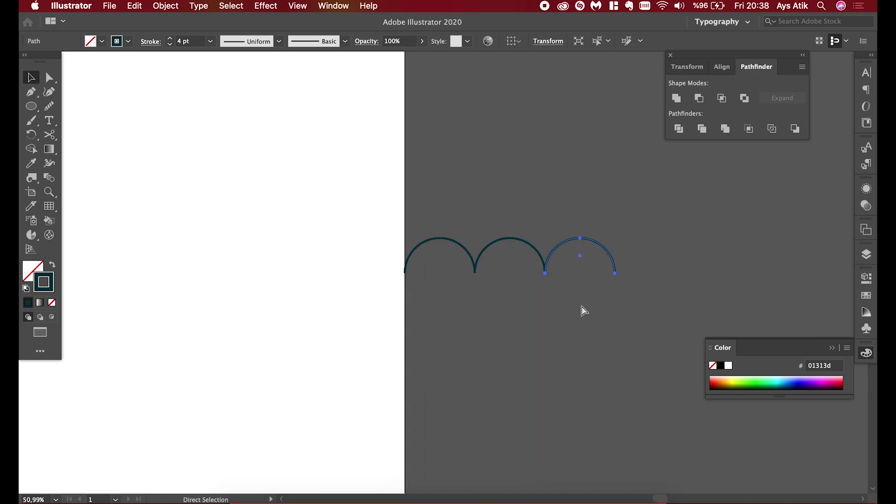
key(ctrl+d)
key(ctrl+d)
key(v)
scroll(582, 308, down, 5)
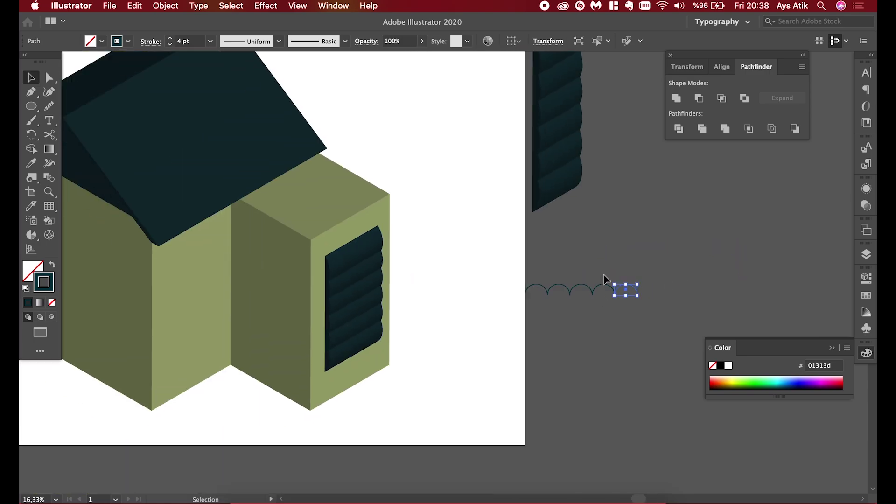
Give the middle arcs a yellow e9ec6b outline, then select the whole row
click(604, 298)
shift+drag(568, 284, 560, 293)
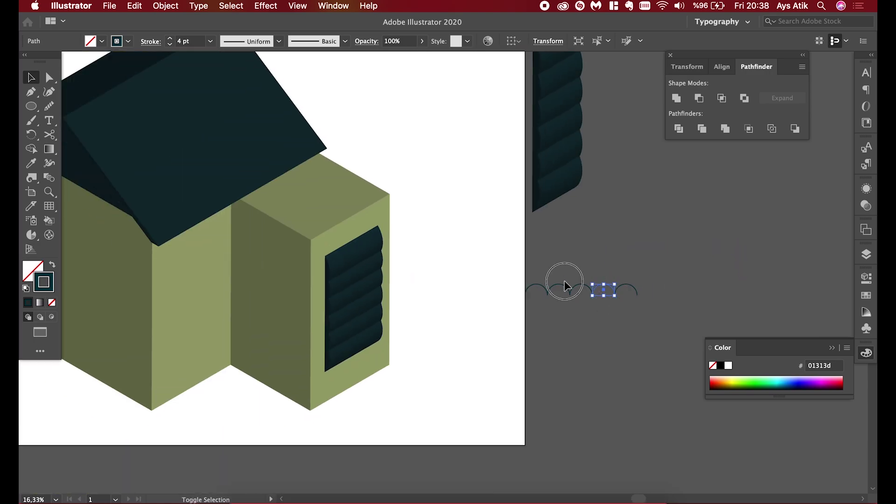
scroll(577, 307, down, 2)
scroll(577, 307, up, 3)
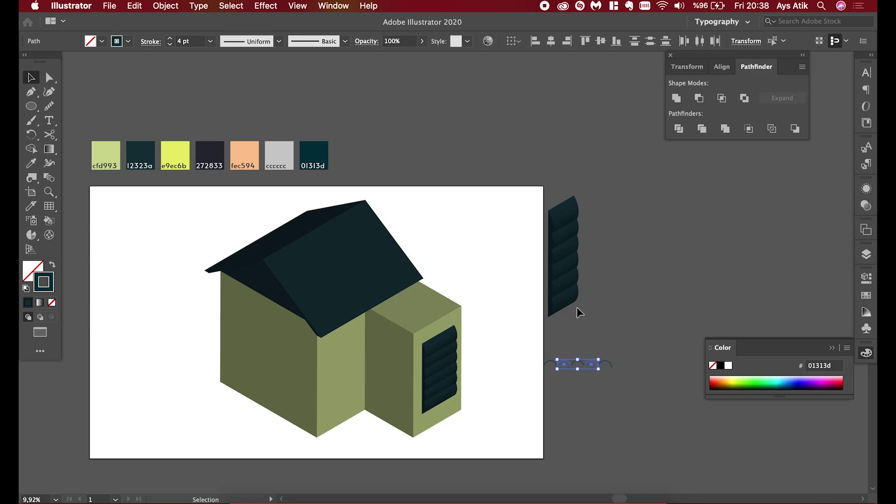
key(i)
click(180, 153)
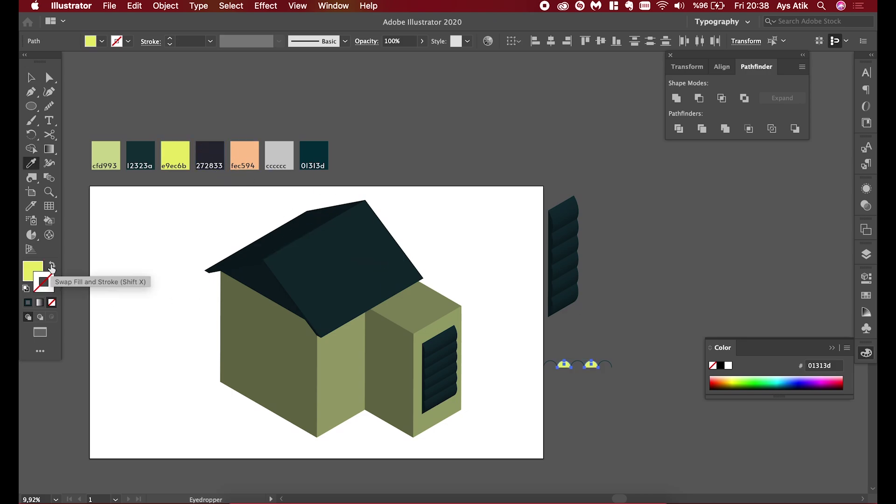
key(super+z)
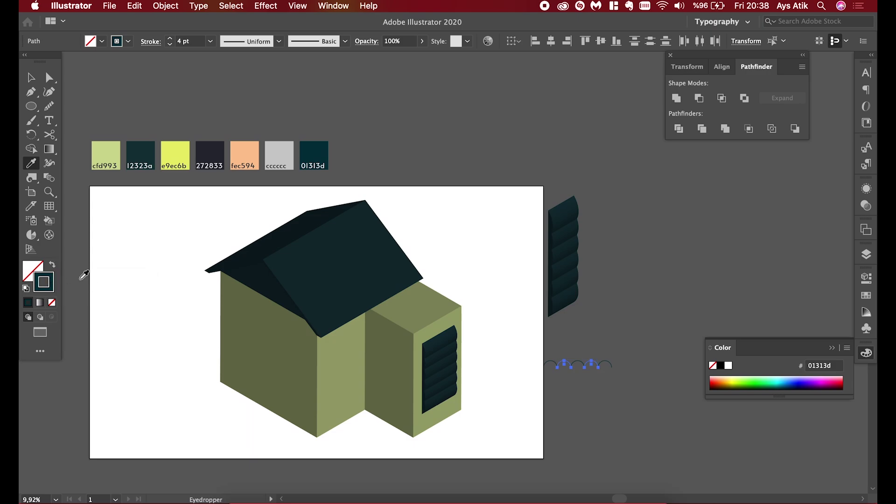
double_click(53, 290)
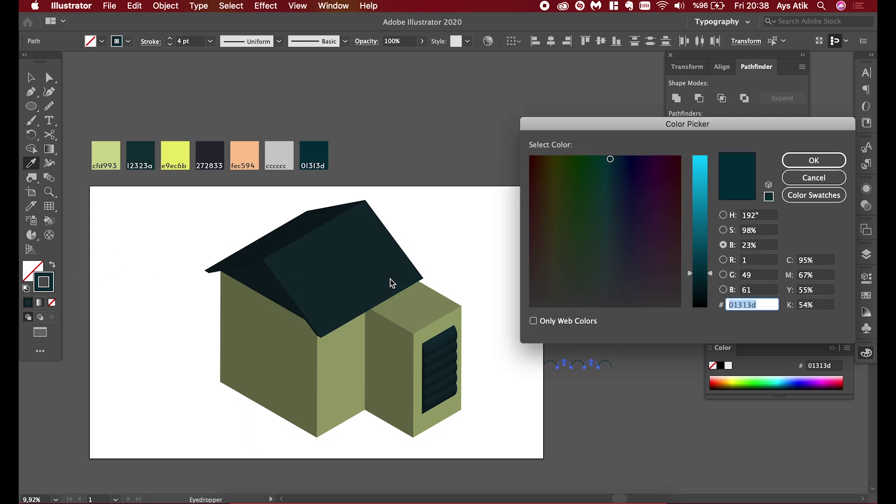
text(e9ec6b)
key(Return)
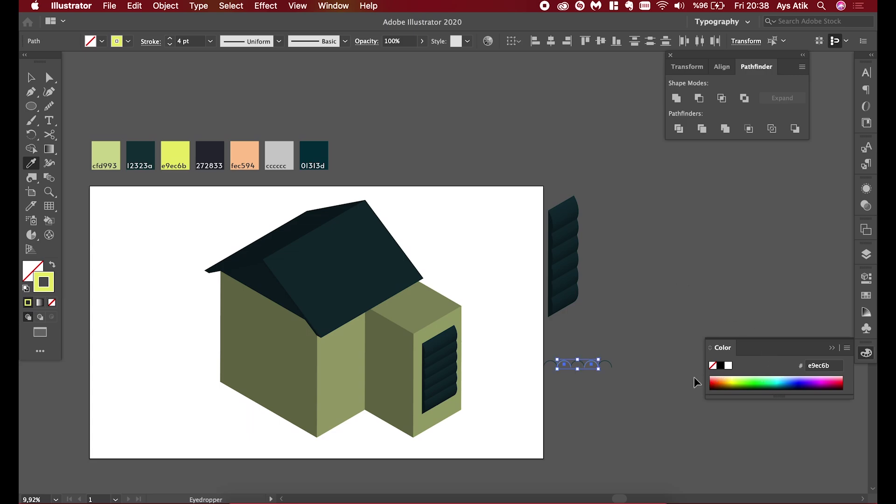
key(v)
drag(635, 352, 535, 383)
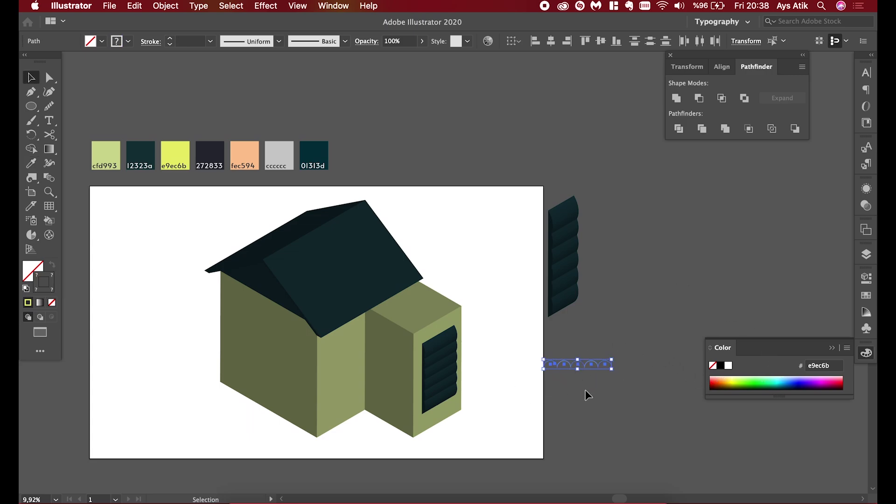
Expand the arc outlines into filled shapes and divide the row into separate pieces
click(153, 1)
click(225, 135)
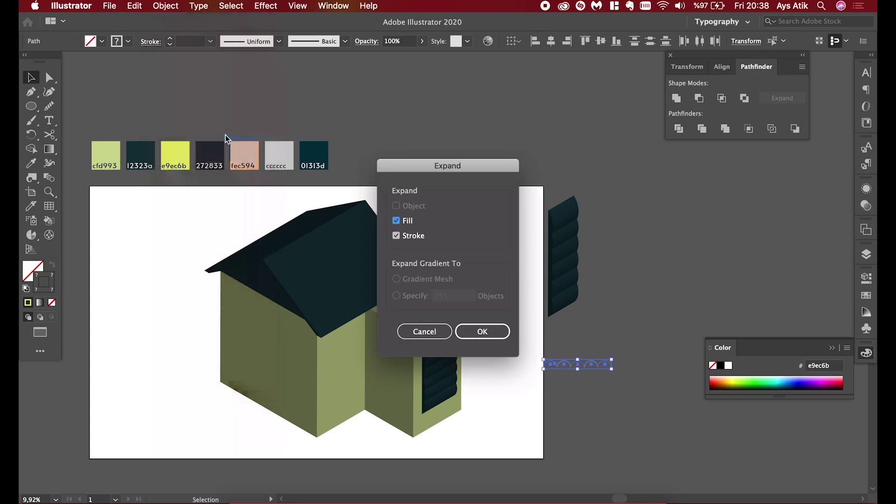
click(480, 333)
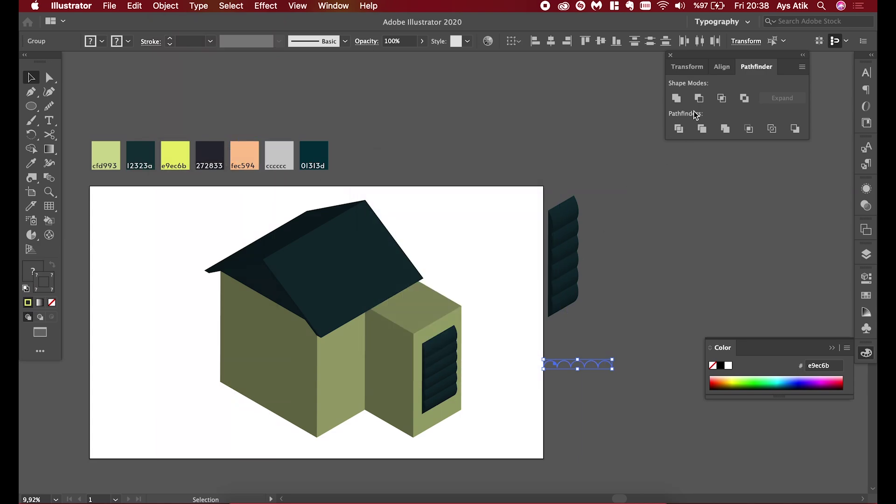
scroll(631, 354, up, 5)
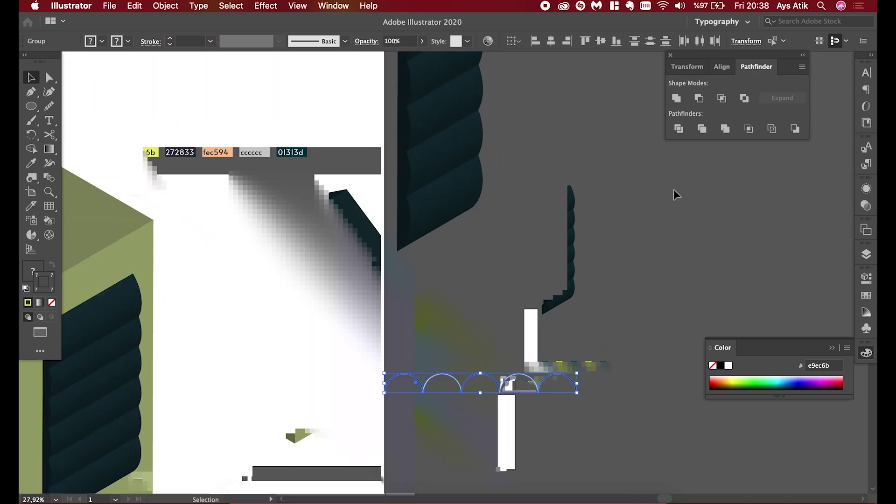
click(680, 128)
scroll(523, 288, down, 3)
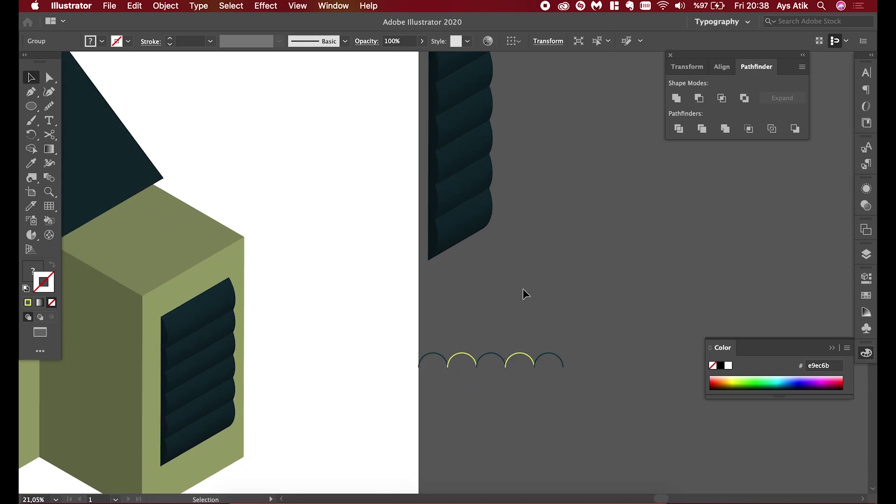
click(265, 5)
mouse_move(275, 80)
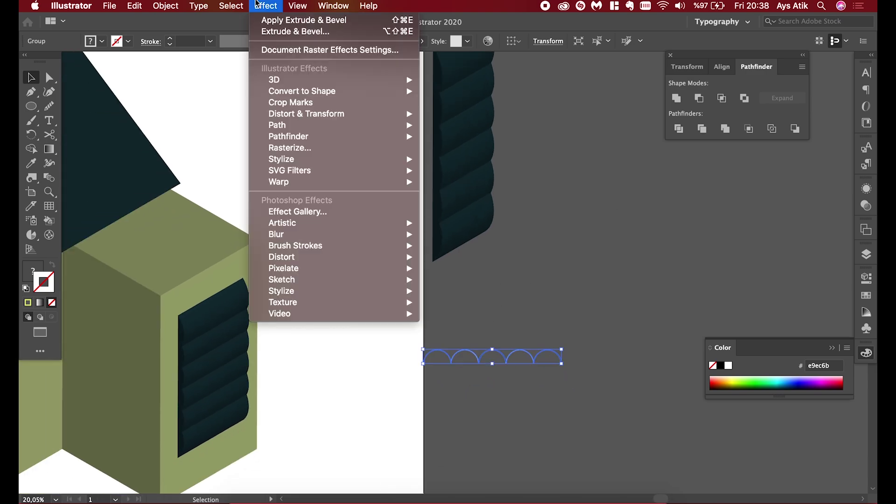
Extrude the arc row 50 pt deep at Isometric Right, with Diffuse Shading at 75% light
click(442, 81)
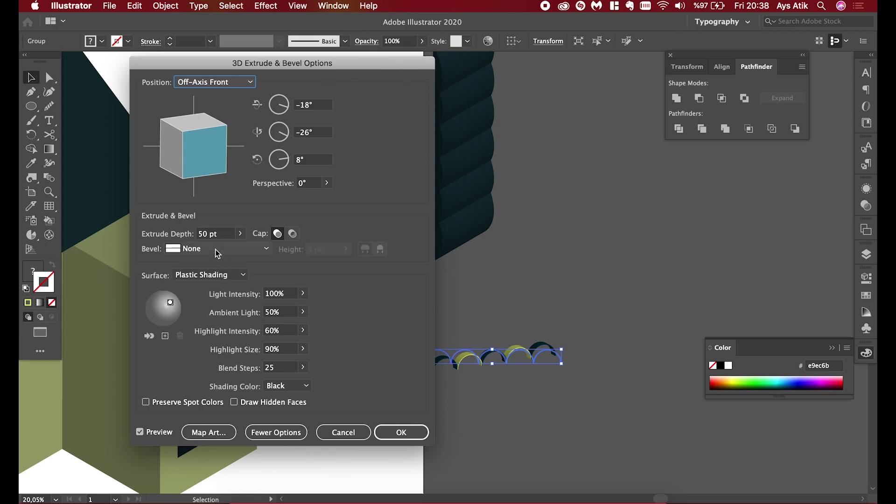
click(234, 84)
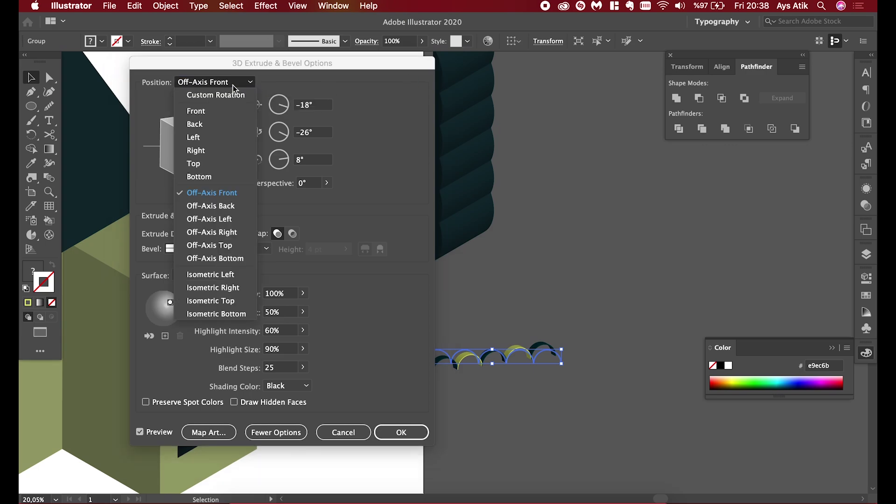
click(242, 289)
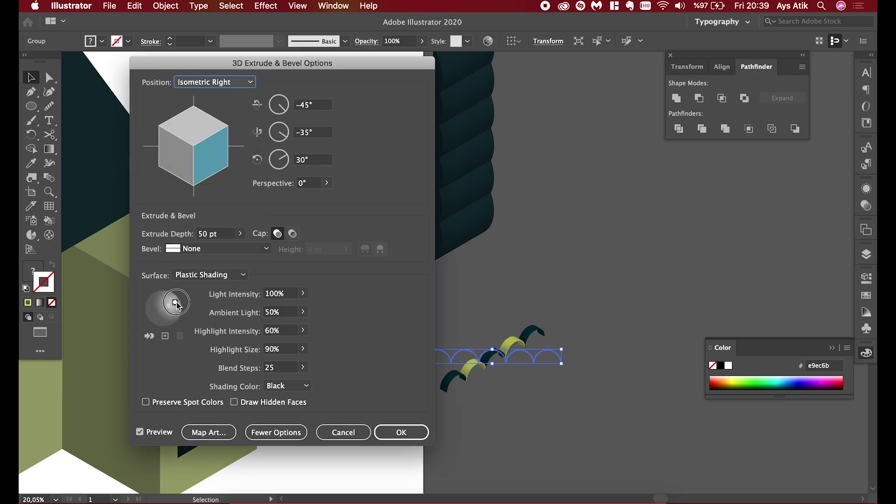
click(213, 276)
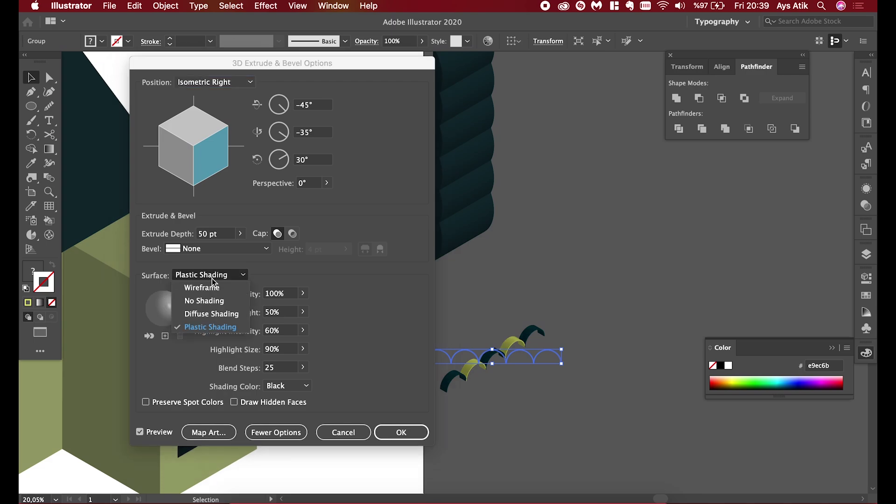
click(217, 313)
double_click(270, 298)
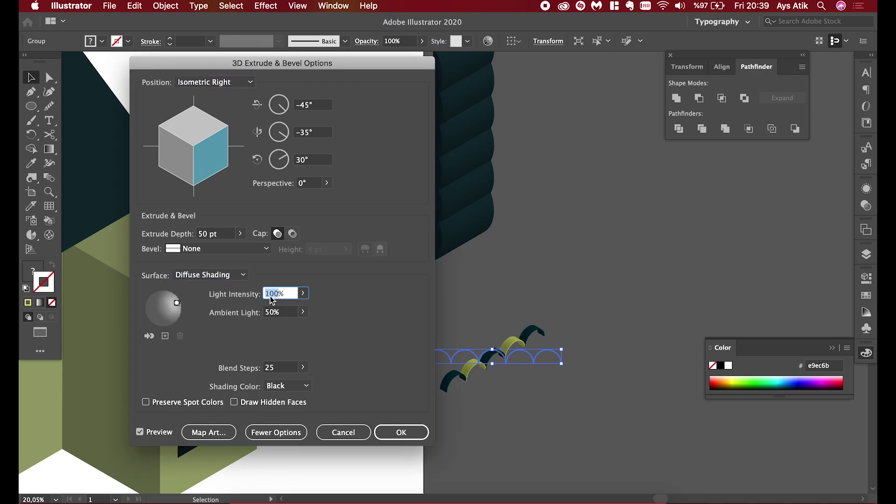
text(75)
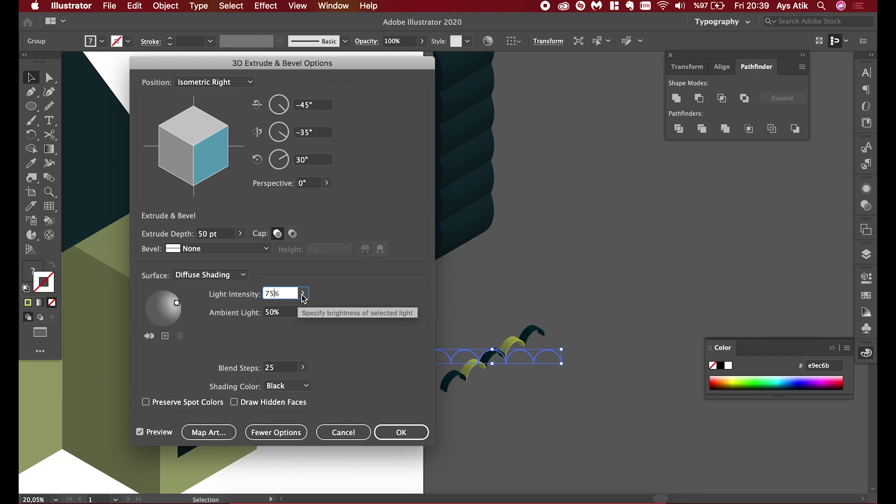
click(303, 293)
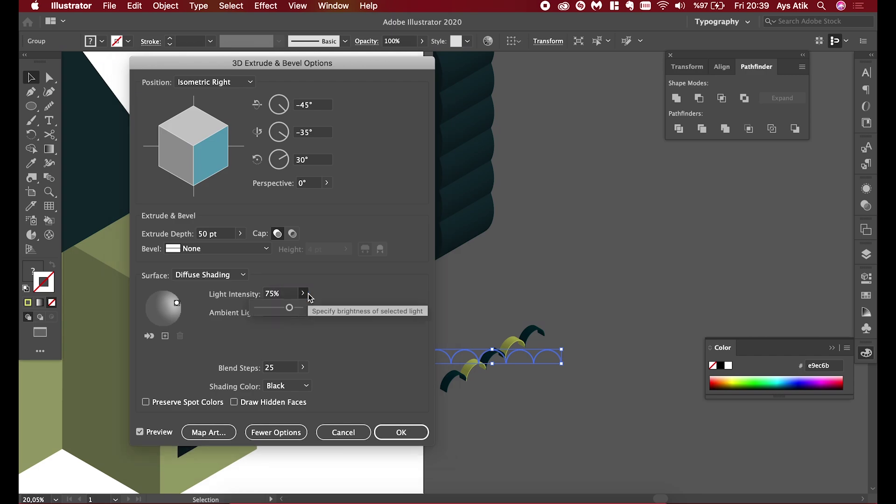
click(177, 304)
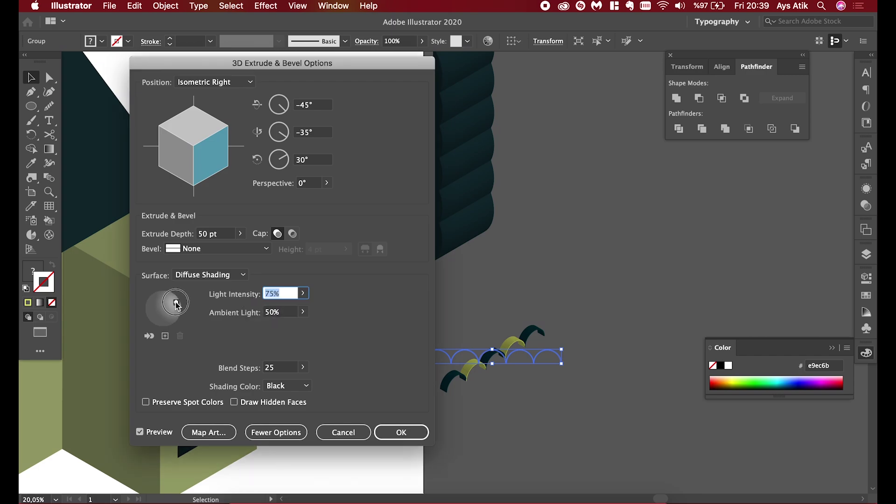
click(379, 437)
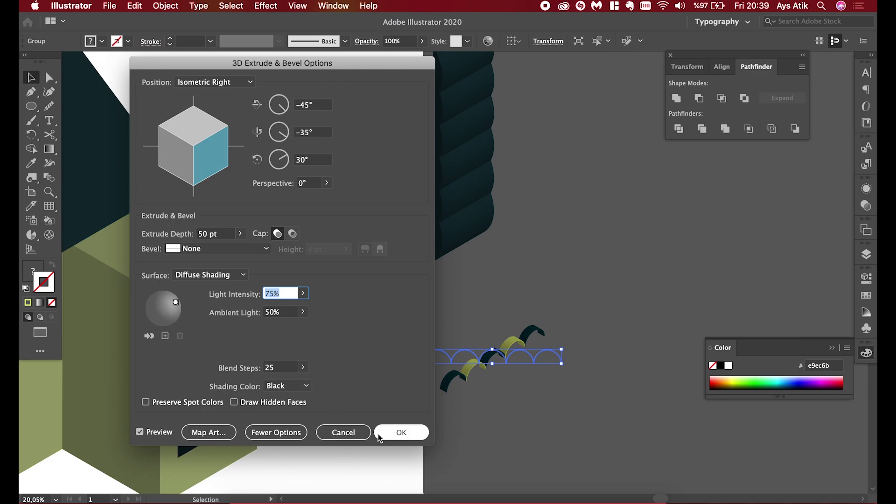
click(395, 435)
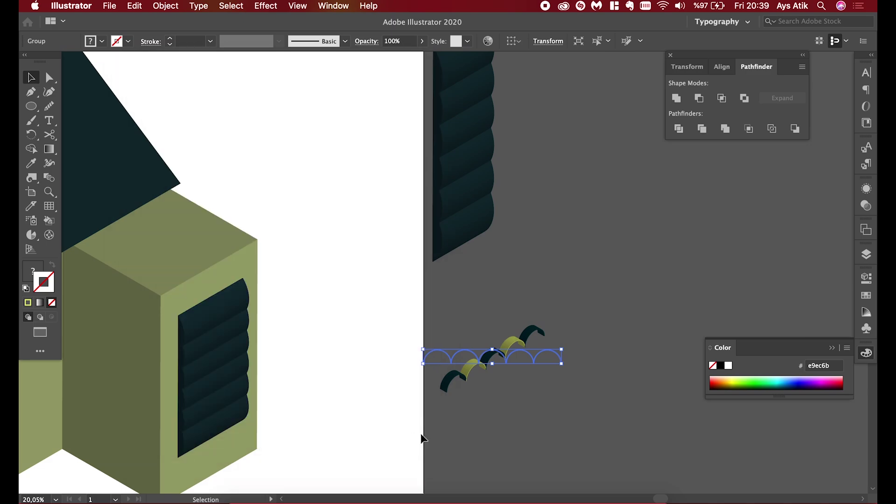
Move the 3D arc row onto the annex and nudge it onto the shutter's top edge
click(460, 434)
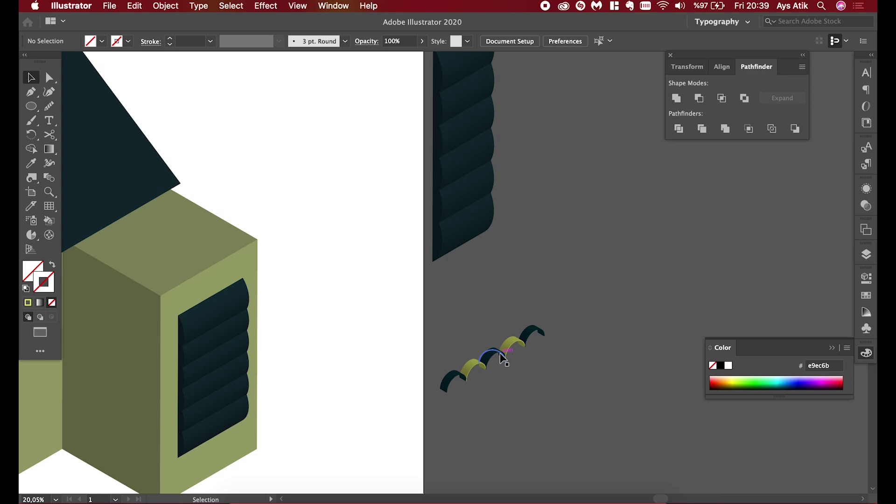
drag(503, 358, 231, 302)
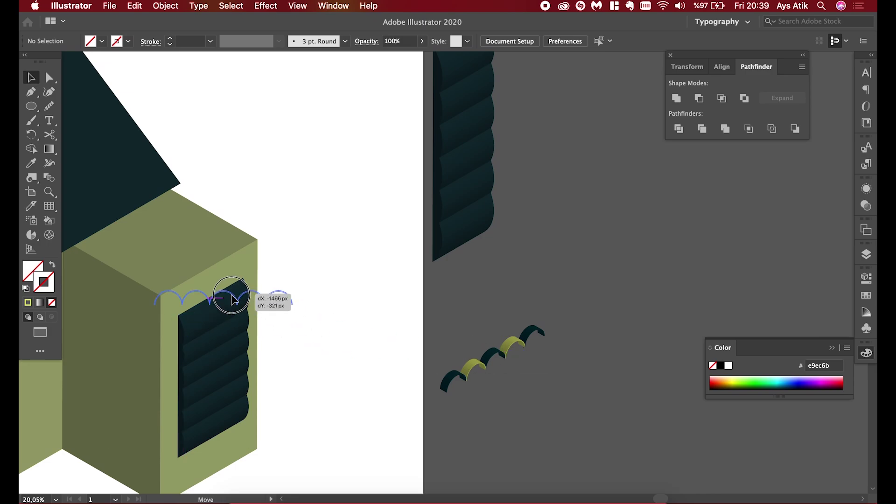
key(shift+Up)
key(shift+Up)
key(shift+Up)
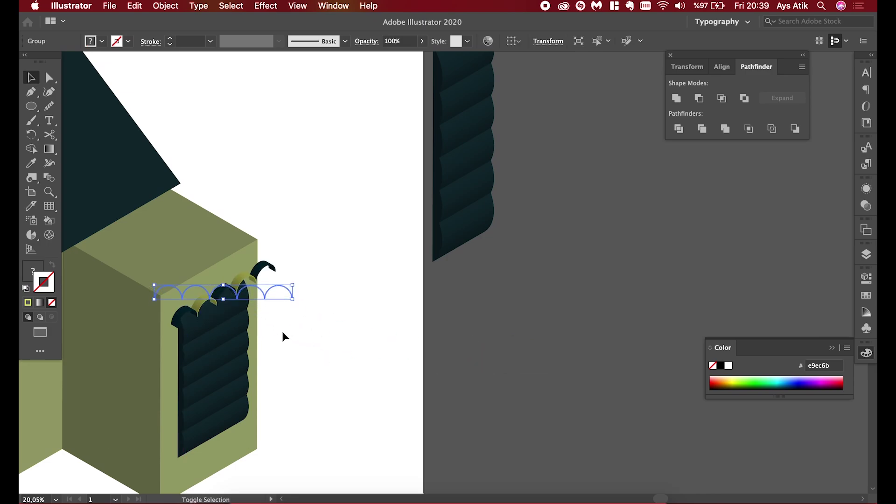
key(shift+Up)
key(shift+Up)
key(shift+Up)
key(shift+Up)
key(shift+Up)
key(shift+Up)
key(shift+Left)
key(shift+Left)
key(shift+Left)
key(shift+Left)
key(shift+Left)
key(shift+Left)
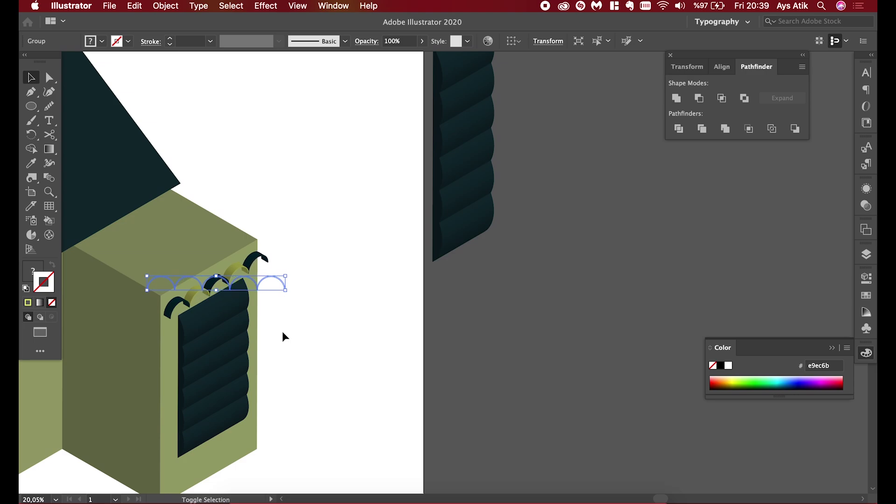
key(shift+Left)
key(shift+Left)
key(shift+Left)
key(shift+Left)
key(shift+Left)
key(shift+Left)
key(shift+Left)
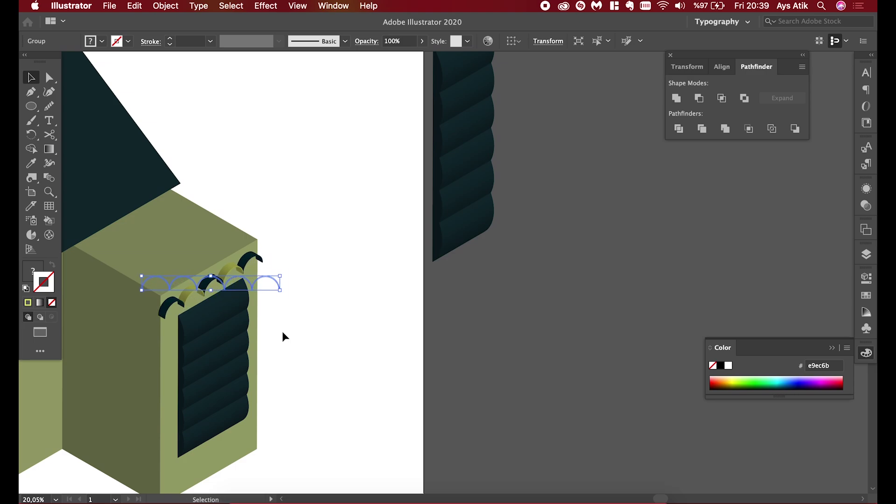
key(shift+Right)
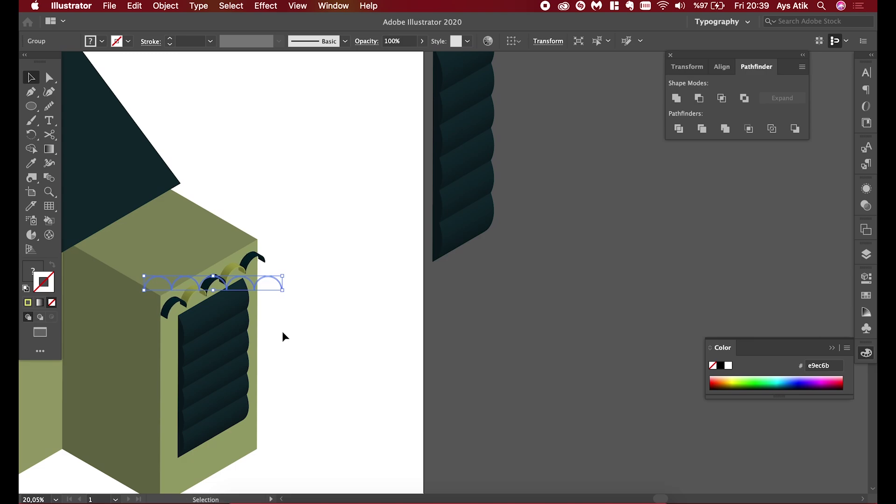
scroll(282, 329, down, 5)
scroll(282, 333, up, 1)
scroll(282, 333, up, 1)
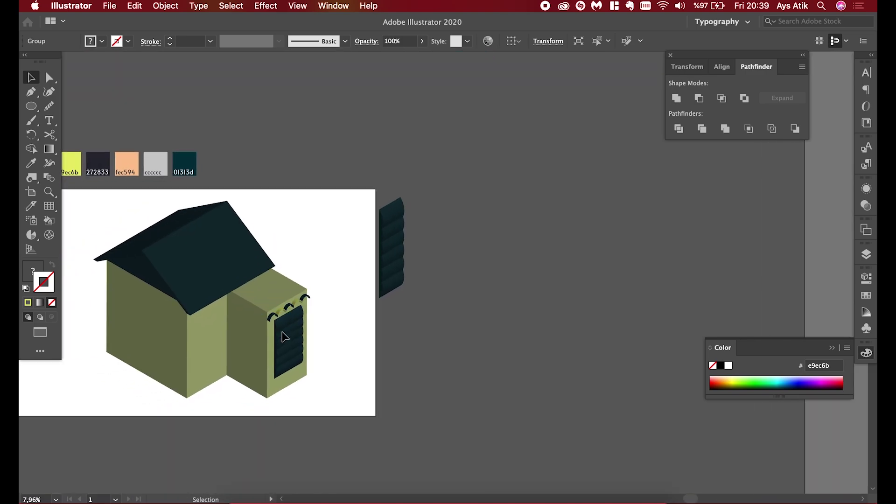
scroll(282, 333, up, 3)
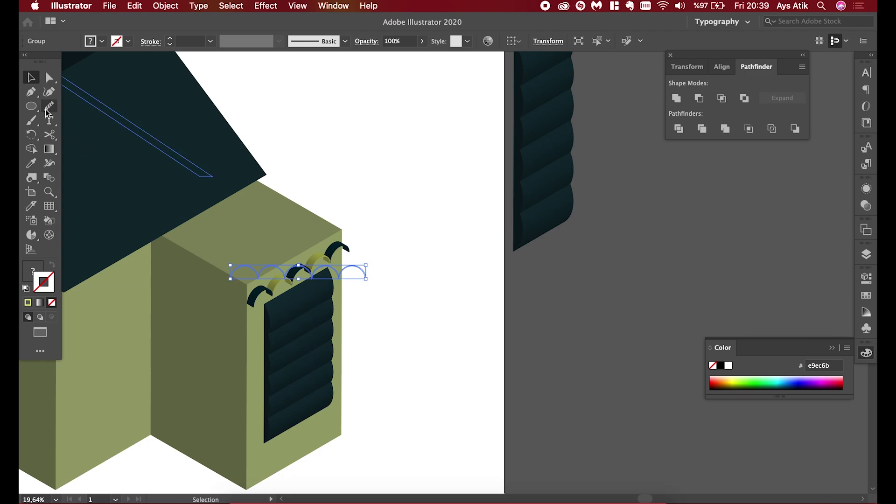
Draw a small circle on the pasteboard beside the house with the Ellipse Tool
key(l)
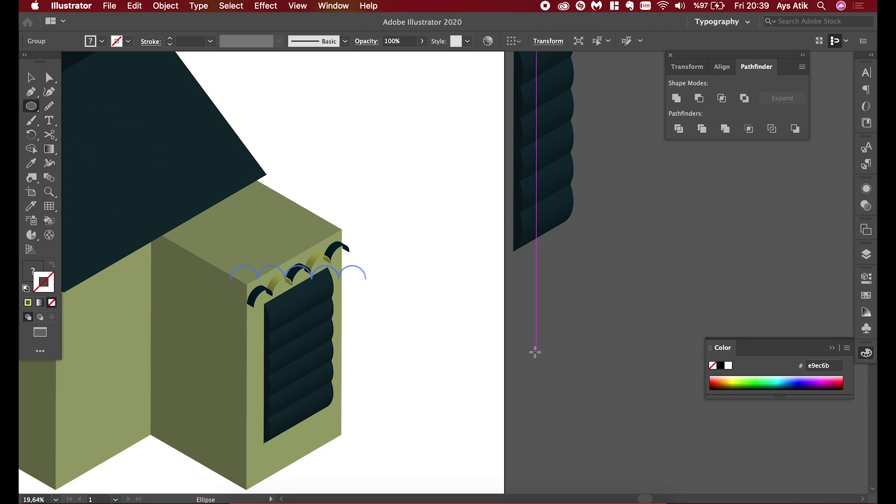
click(535, 352)
click(483, 284)
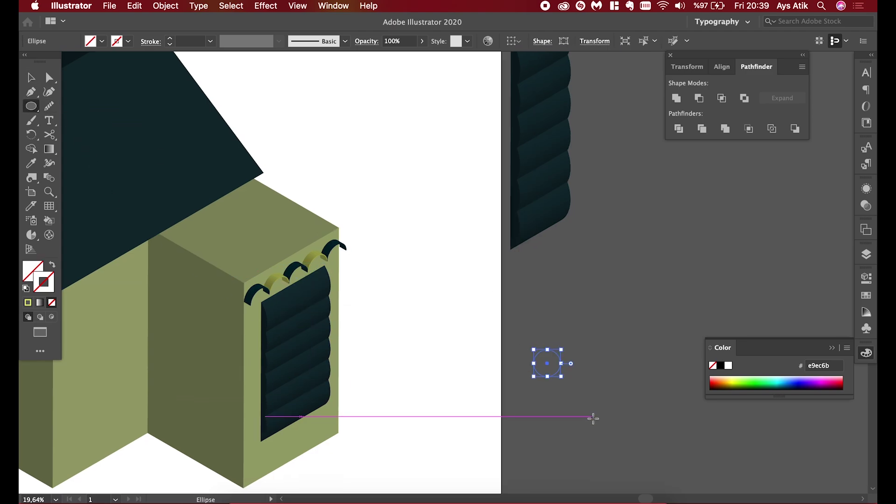
scroll(592, 419, right, 2)
scroll(593, 419, down, 1)
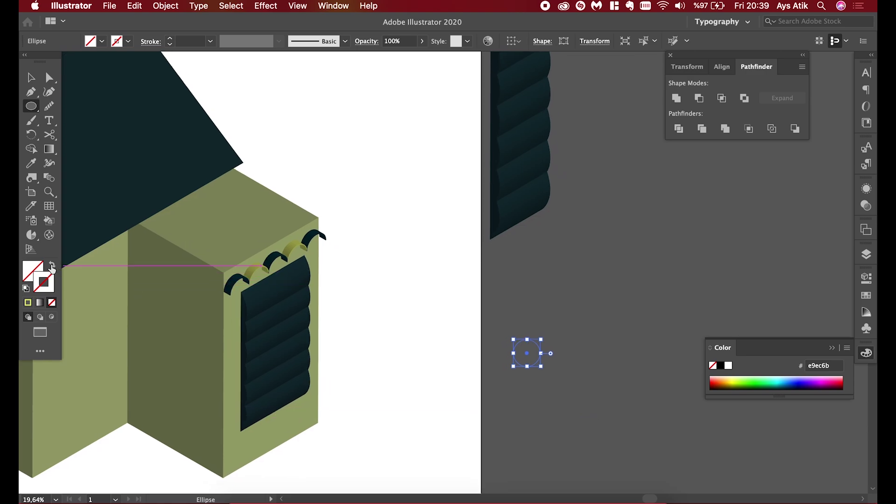
scroll(230, 304, down, 1)
scroll(230, 304, down, 4)
scroll(230, 304, up, 2)
scroll(230, 304, left, 2)
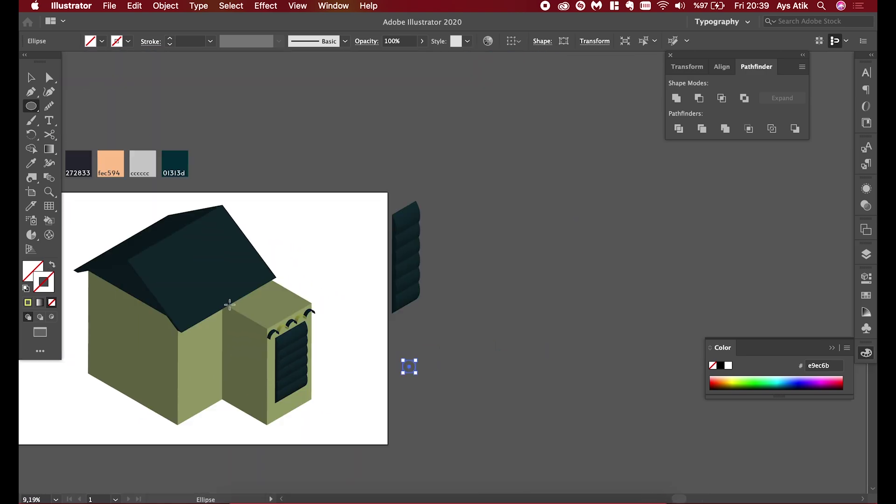
Fill the circle with the dark 01313d swatch, then switch to the Rectangle Tool
key(i)
click(170, 150)
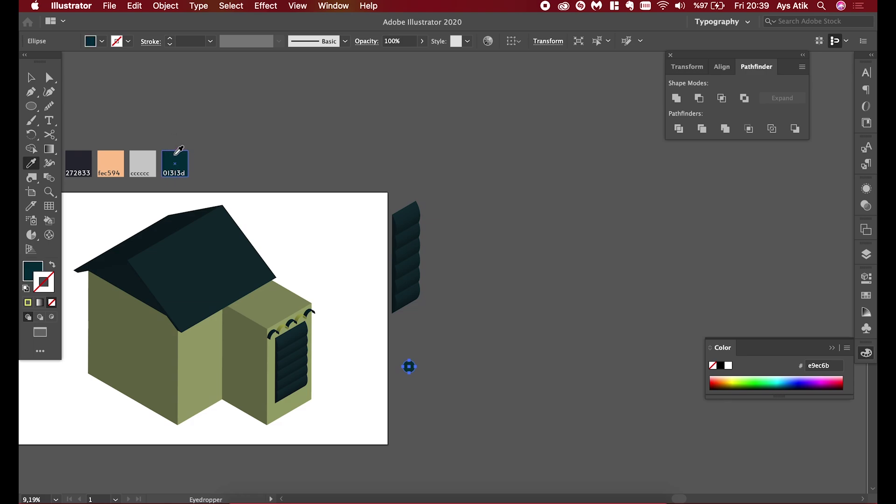
scroll(420, 382, up, 1)
scroll(421, 382, up, 2)
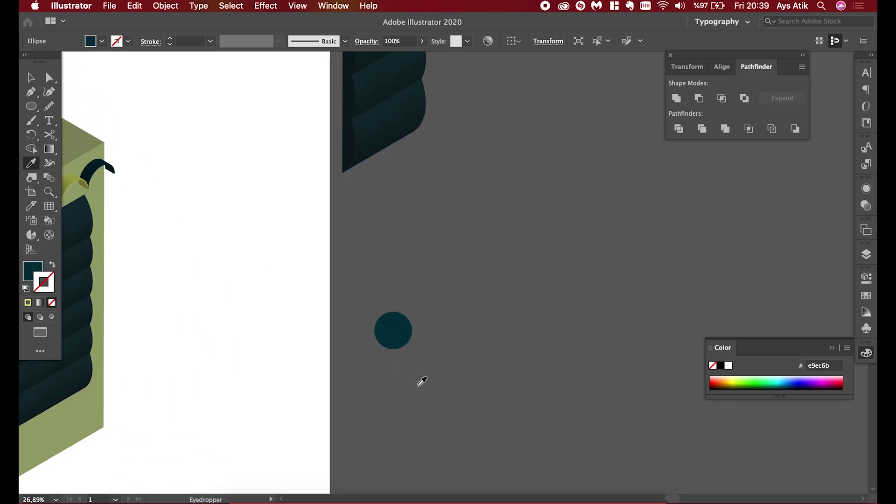
scroll(421, 382, up, 1)
scroll(421, 382, up, 1)
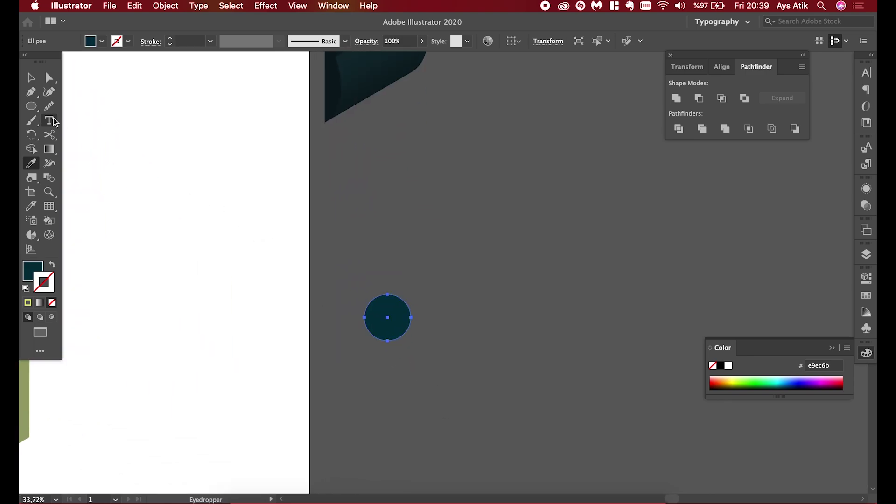
click(37, 105)
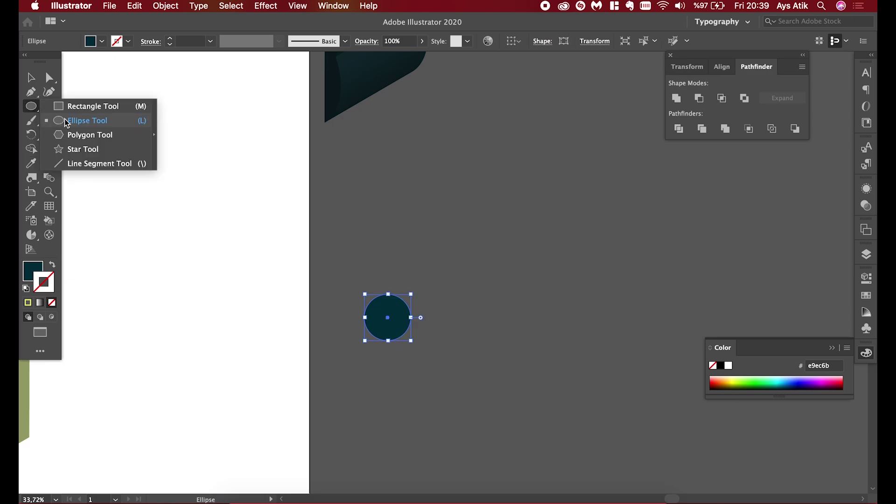
click(75, 108)
Create a 150 × 50 rectangle
click(407, 257)
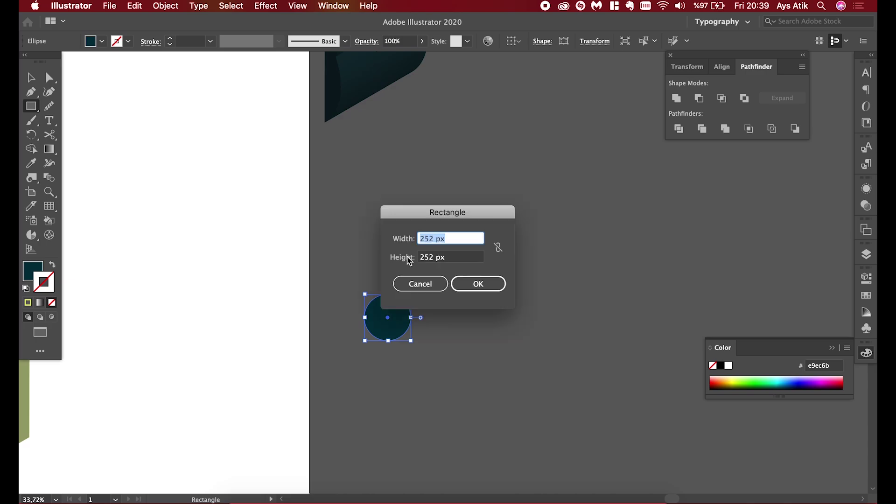
click(425, 257)
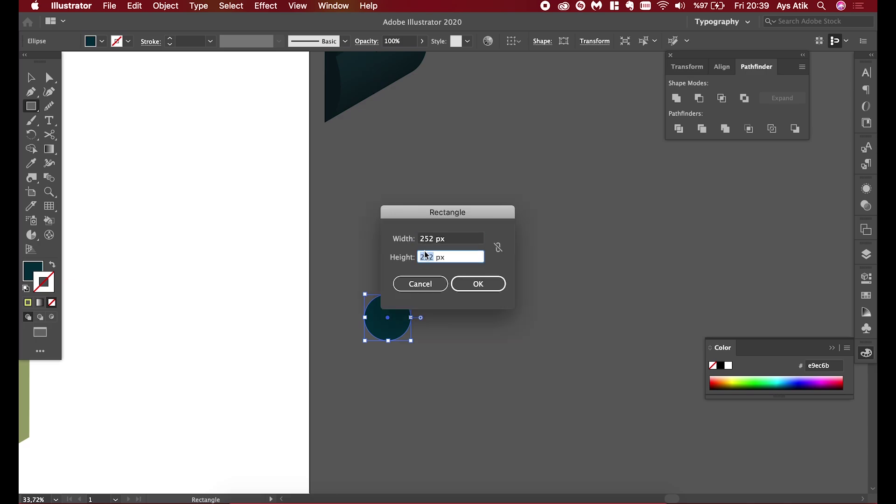
click(423, 240)
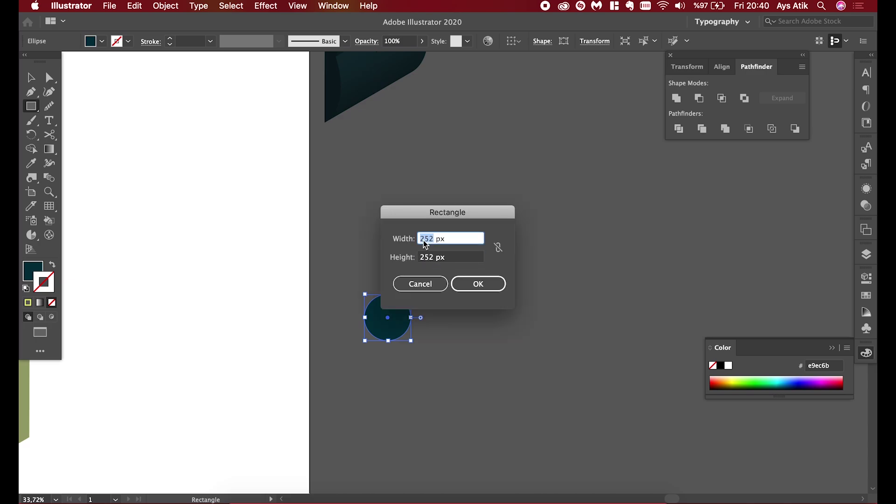
text(150)
key(Tab)
text(50)
key(Return)
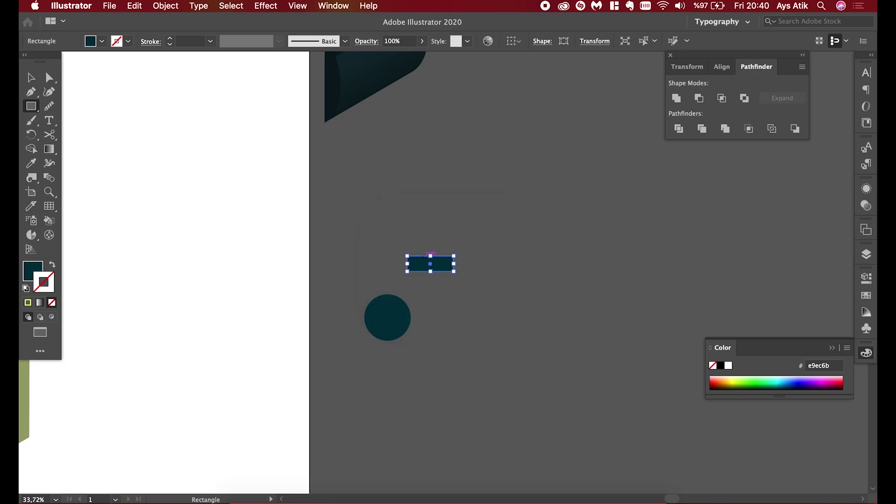
Place the rectangle over the circle's lower half, stretch it down and align it left
key(v)
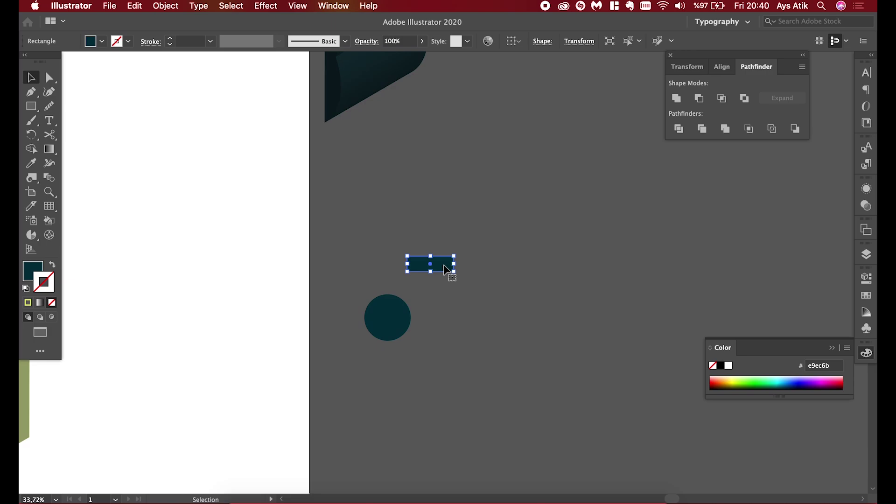
drag(446, 269, 403, 330)
scroll(393, 329, up, 3)
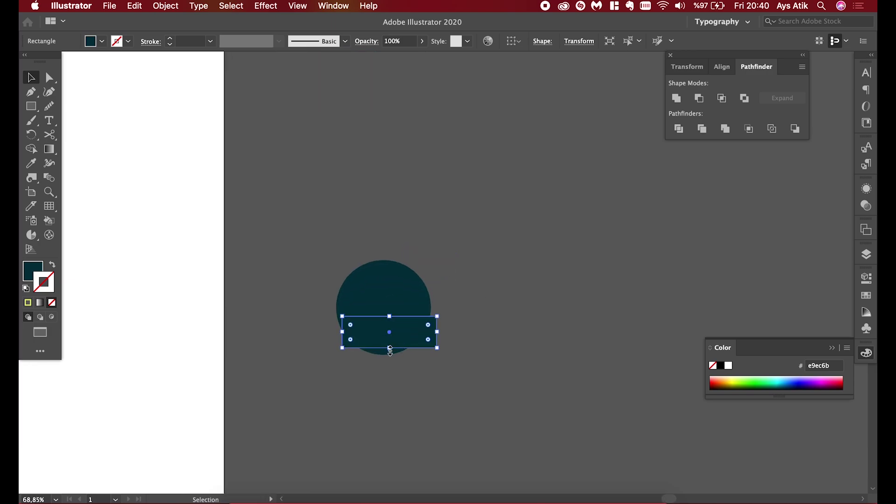
drag(390, 348, 390, 359)
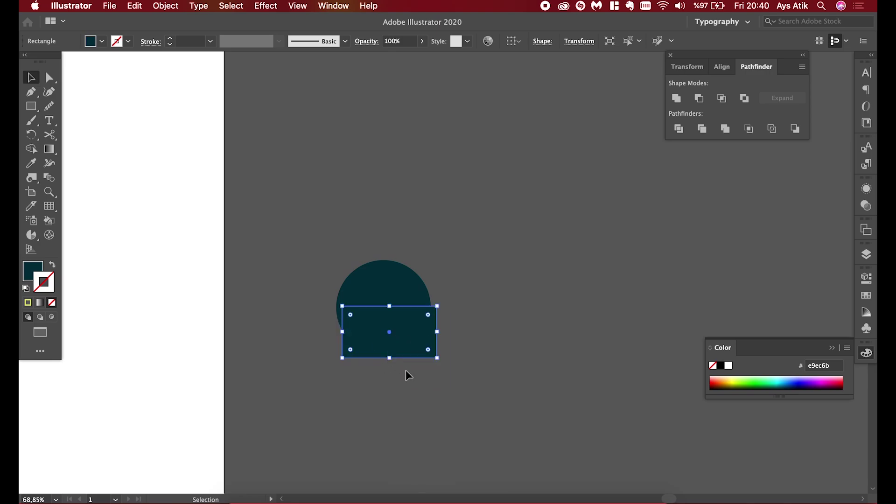
key(shift+Left)
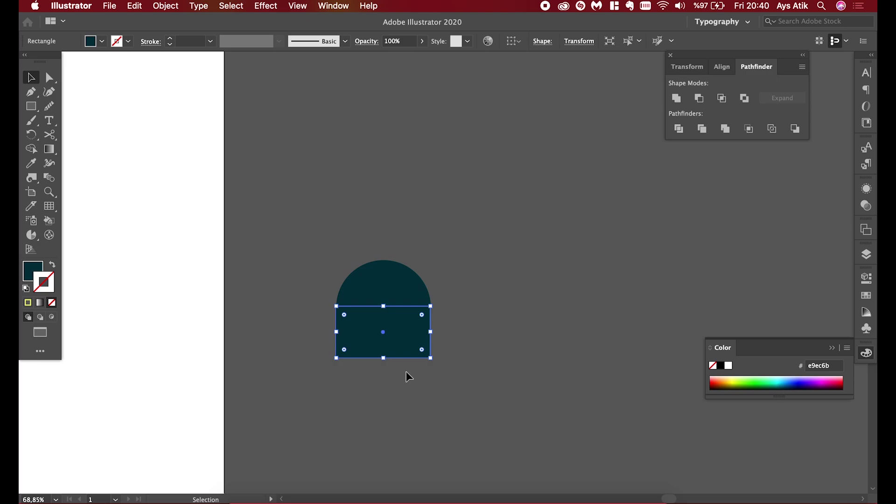
click(407, 371)
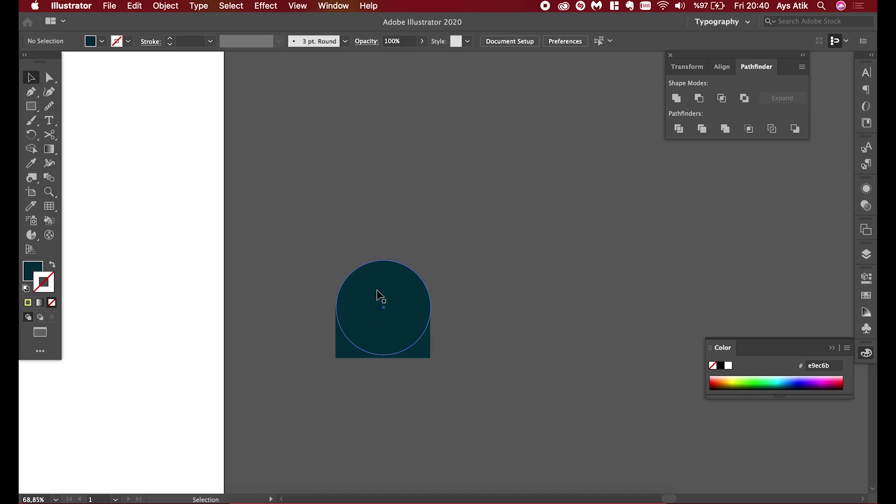
Copy the circle straight down below the rectangle and nudge the rectangle into line
drag(378, 295, 378, 344)
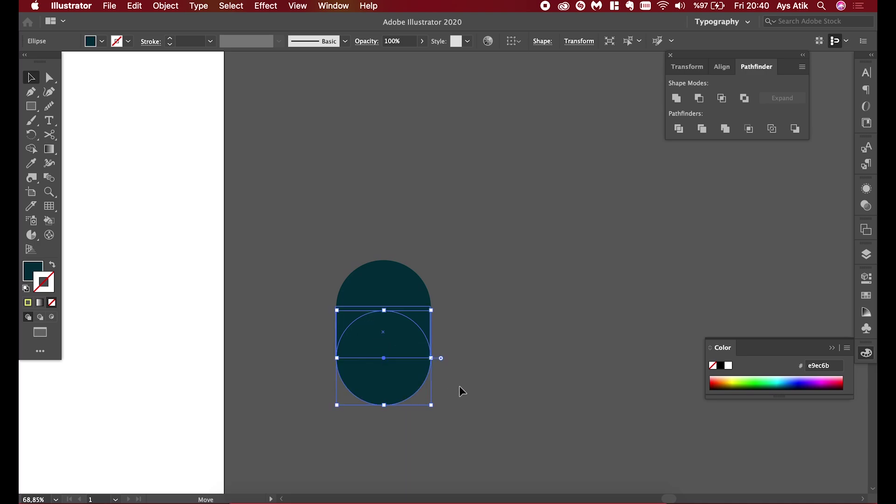
click(460, 385)
scroll(454, 346, up, 2)
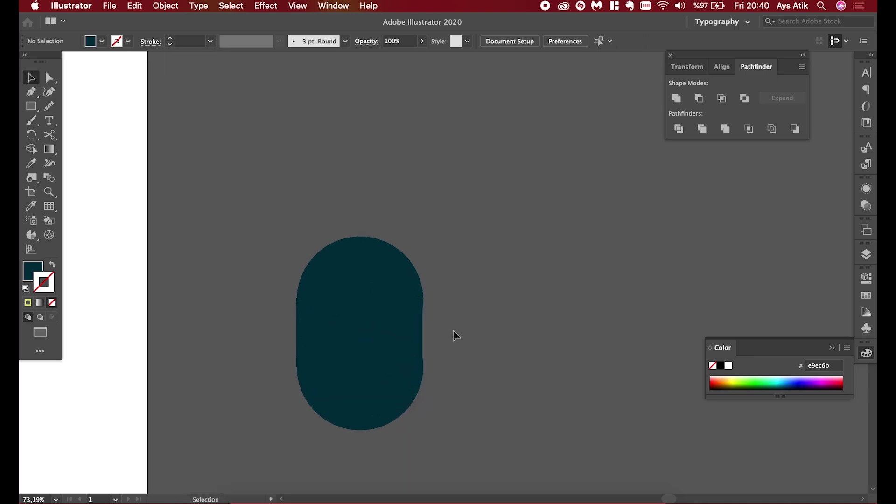
click(405, 334)
key(Right)
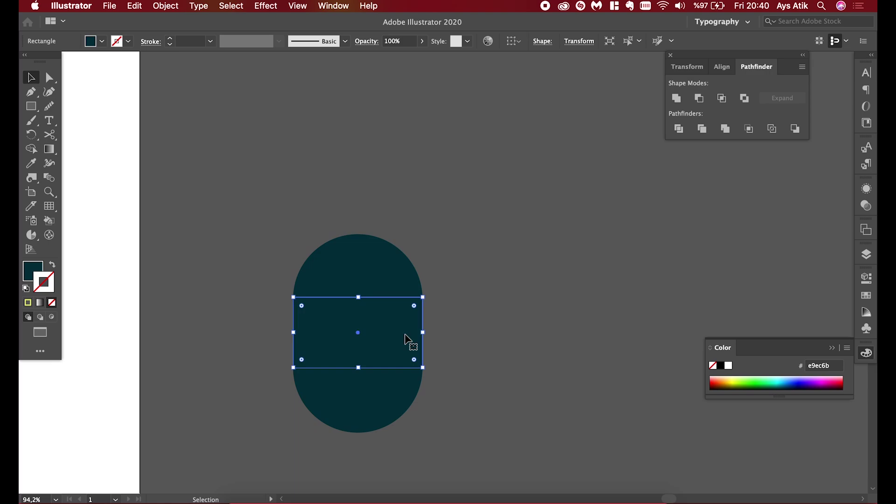
key(Right)
click(505, 315)
scroll(506, 315, down, 1)
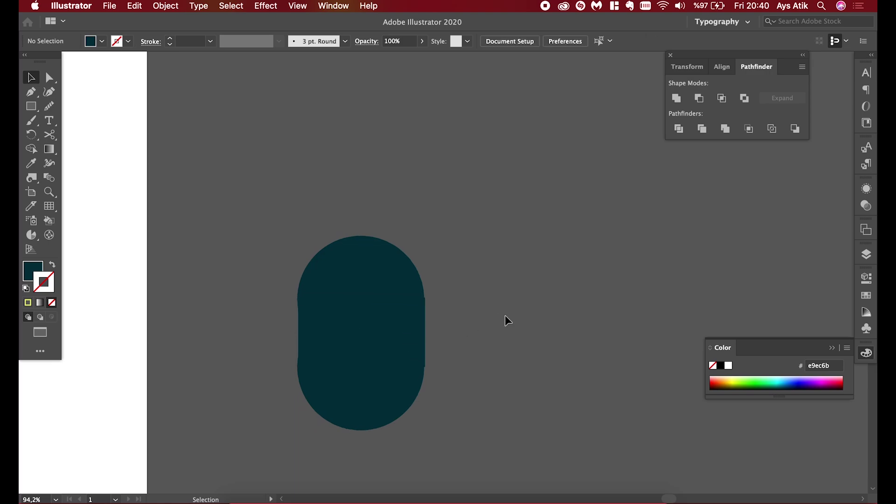
scroll(505, 315, down, 3)
Select both circles and the rectangle and Unite them into one pill
click(461, 320)
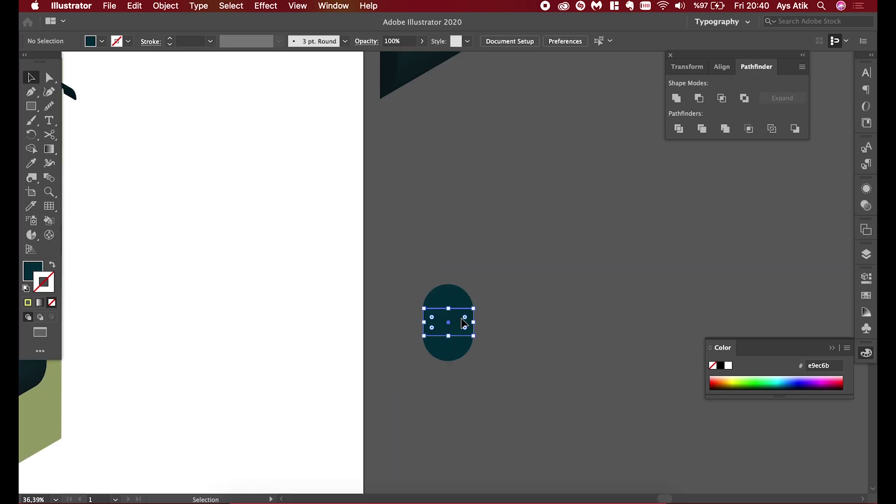
drag(481, 275, 403, 377)
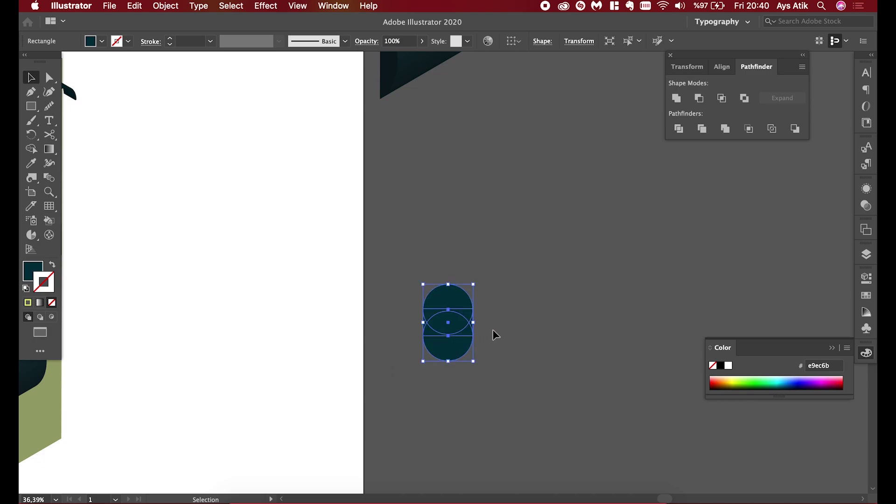
scroll(492, 330, down, 1)
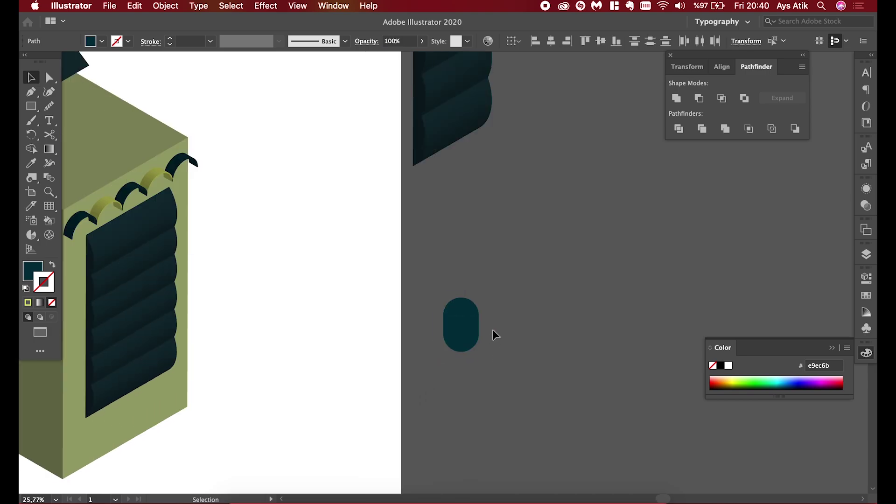
click(677, 98)
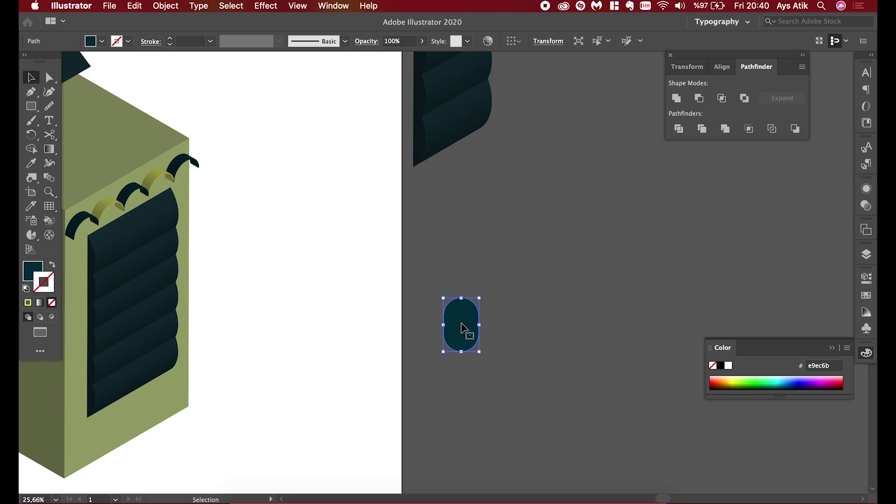
Copy the pill 150 px right, repeat the copy, and select the second and fourth pills
drag(464, 327, 498, 325)
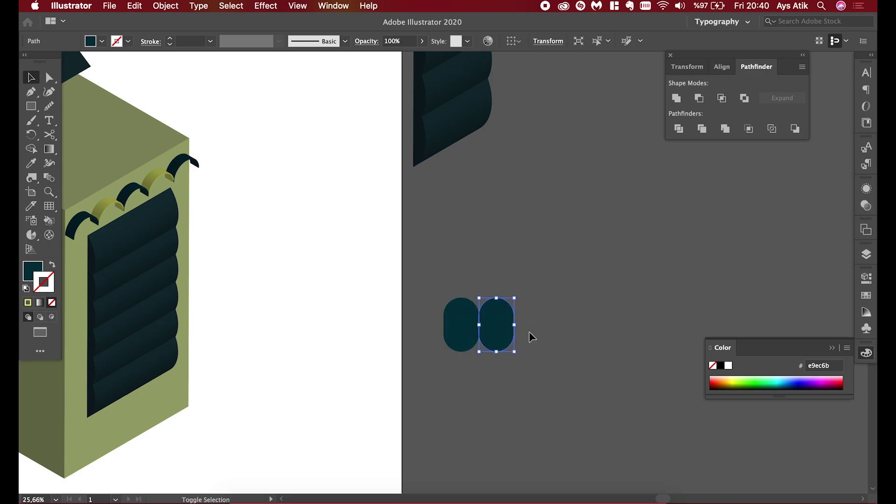
key(ctrl+d)
key(ctrl+d)
key(ctrl+d)
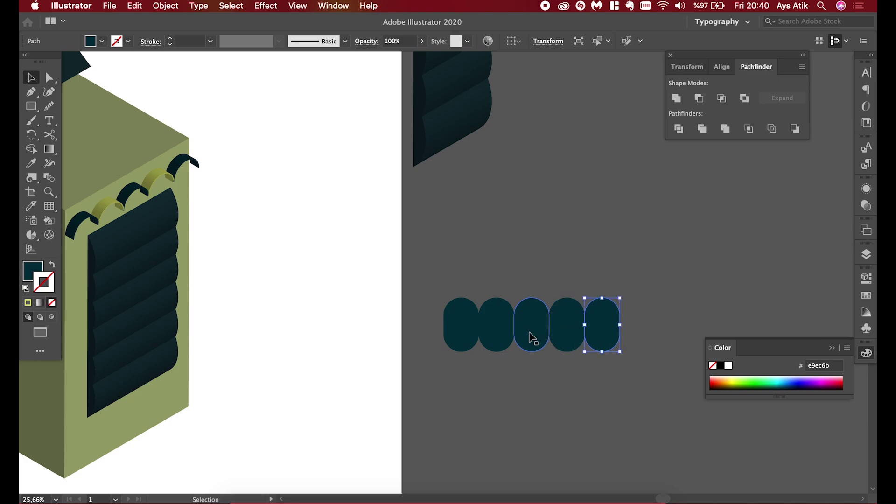
scroll(531, 336, down, 3)
scroll(506, 361, down, 2)
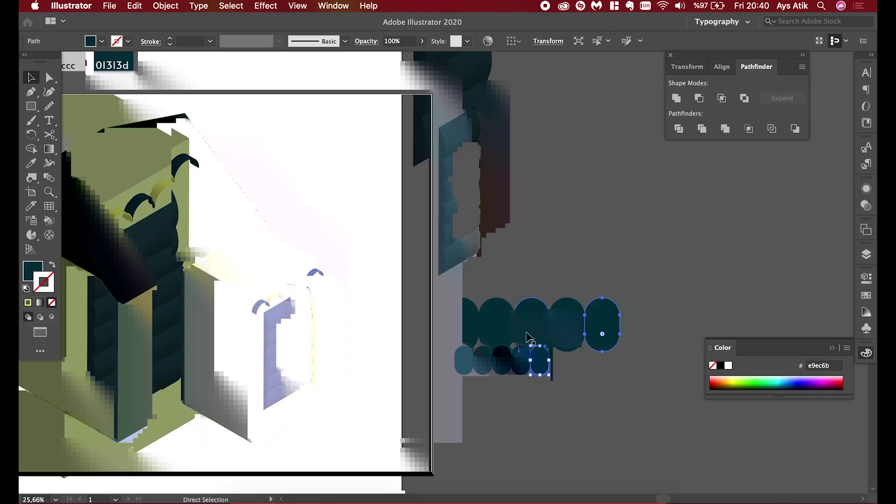
click(521, 361)
shift+click(487, 369)
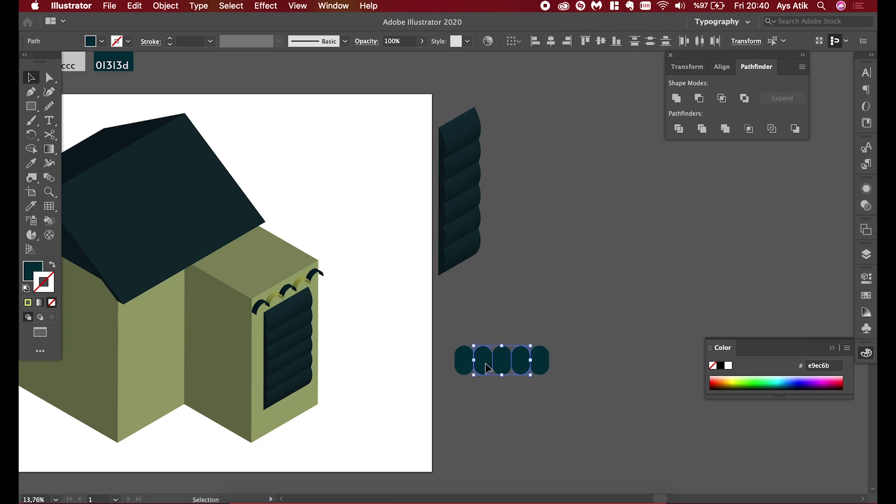
scroll(487, 369, down, 2)
Colour the second and fourth pills yellow e9ec6b with the Eyedropper
scroll(488, 368, down, 2)
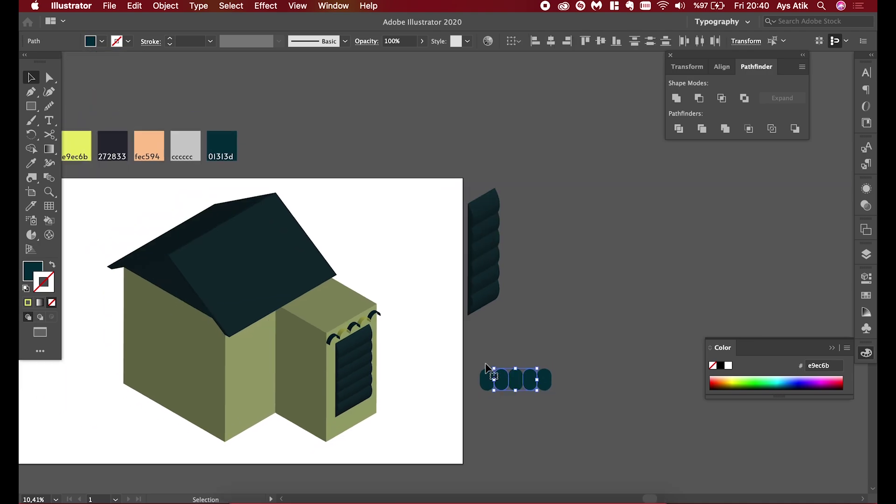
key(i)
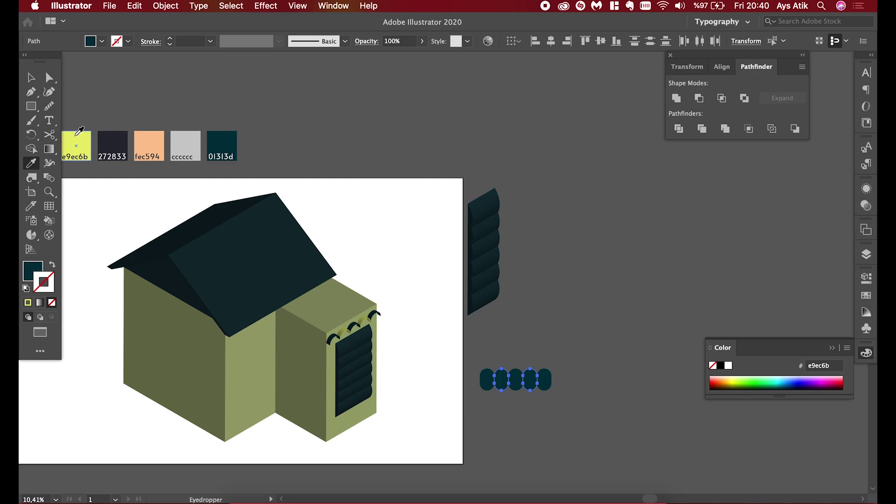
click(76, 135)
key(v)
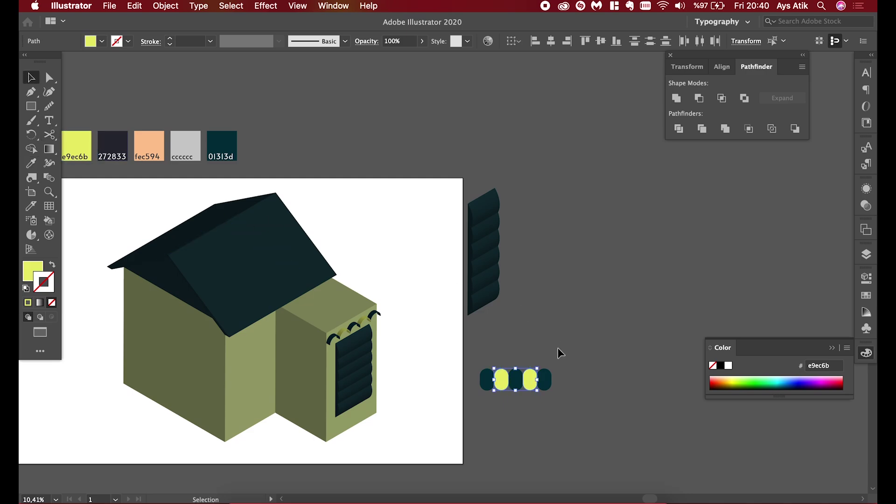
Select all five pills and Divide them in the Pathfinder panel
drag(480, 399, 560, 380)
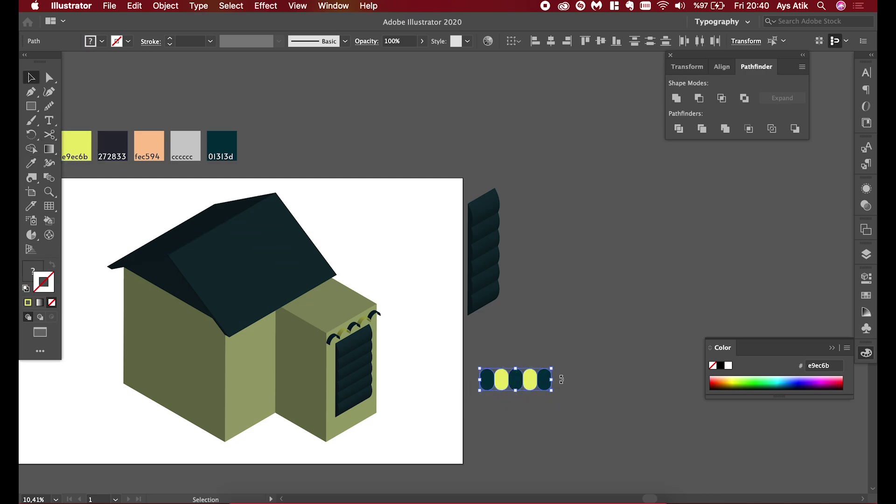
click(680, 129)
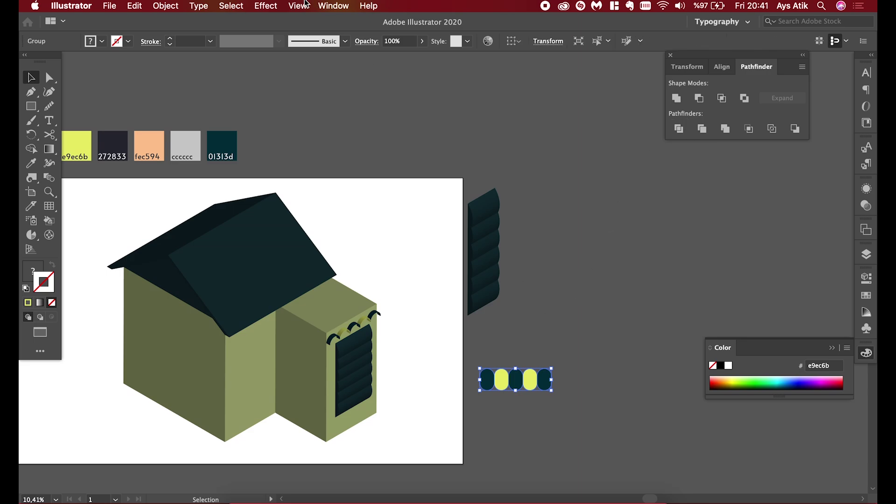
click(265, 6)
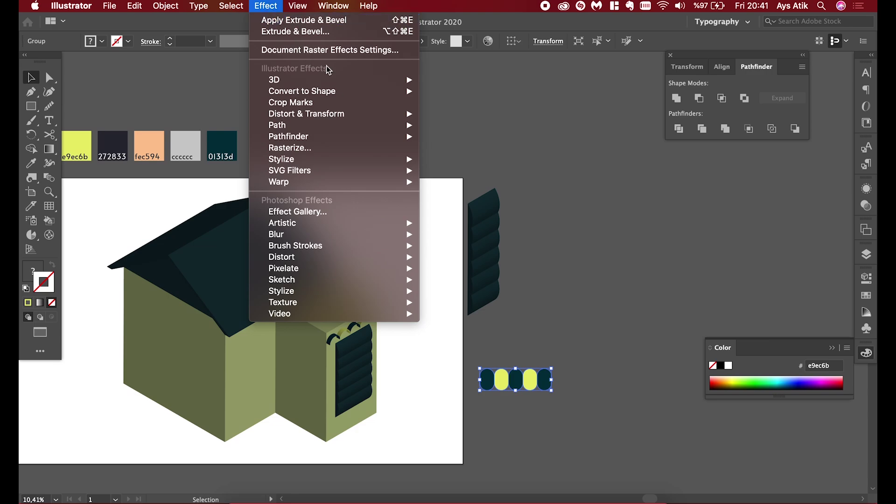
Try a 3D Rotate at Isometric Right, then cancel it
mouse_move(274, 79)
click(453, 103)
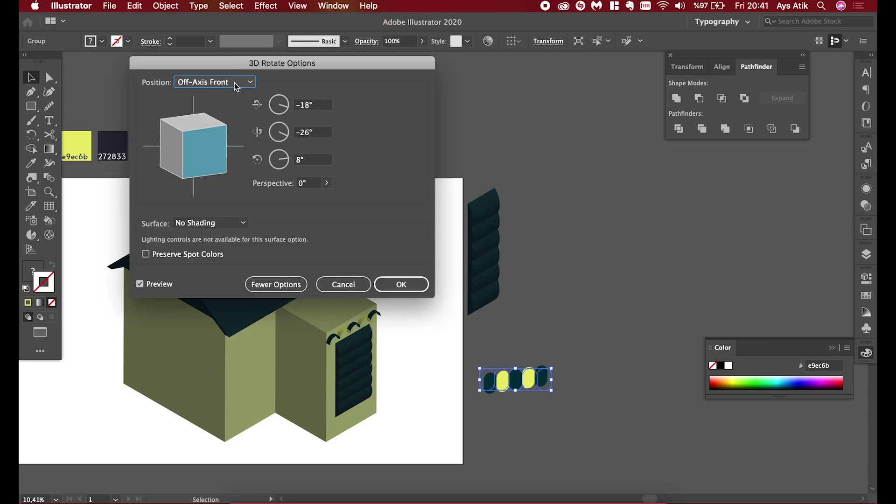
click(235, 84)
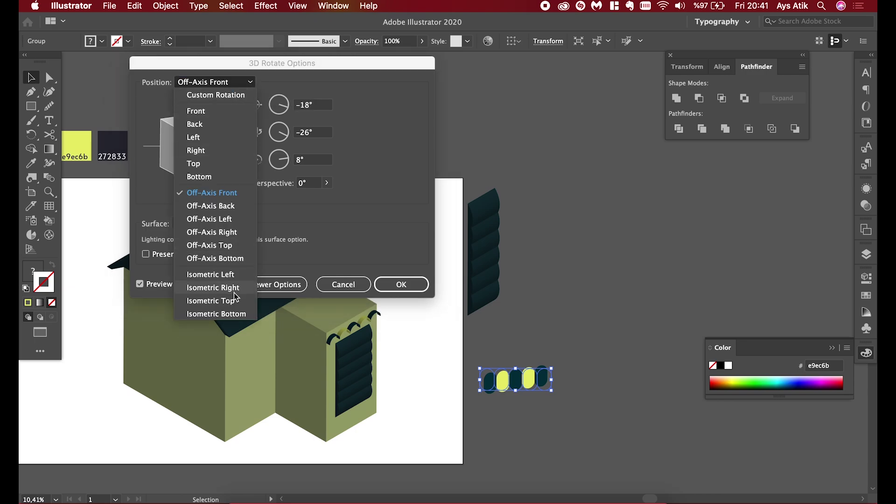
click(248, 288)
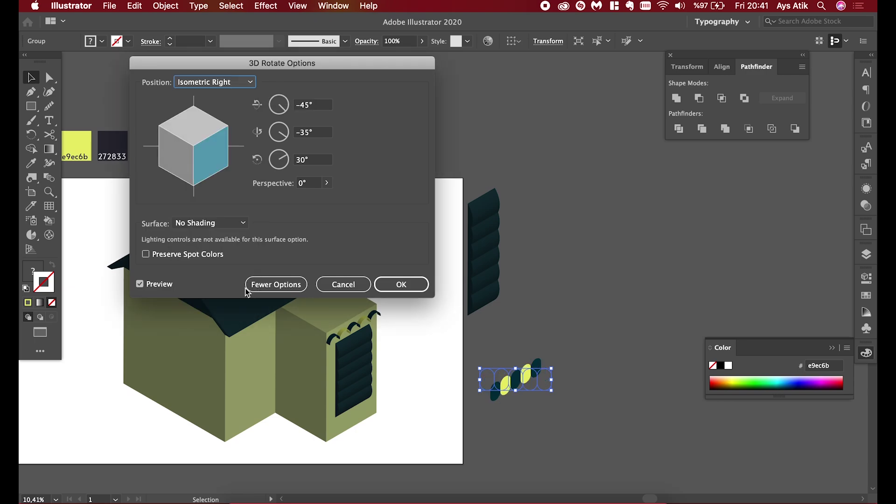
click(355, 285)
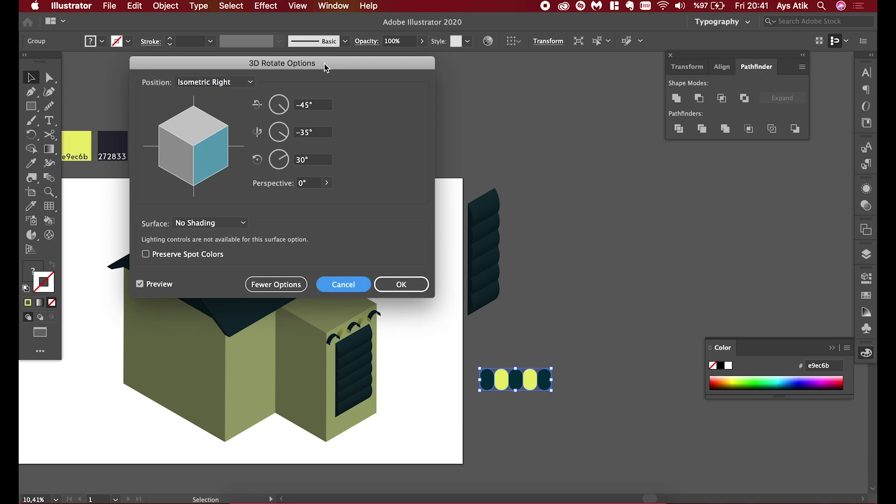
Set the 3D Extrude & Bevel depth to 5 pt
click(276, 4)
mouse_move(273, 80)
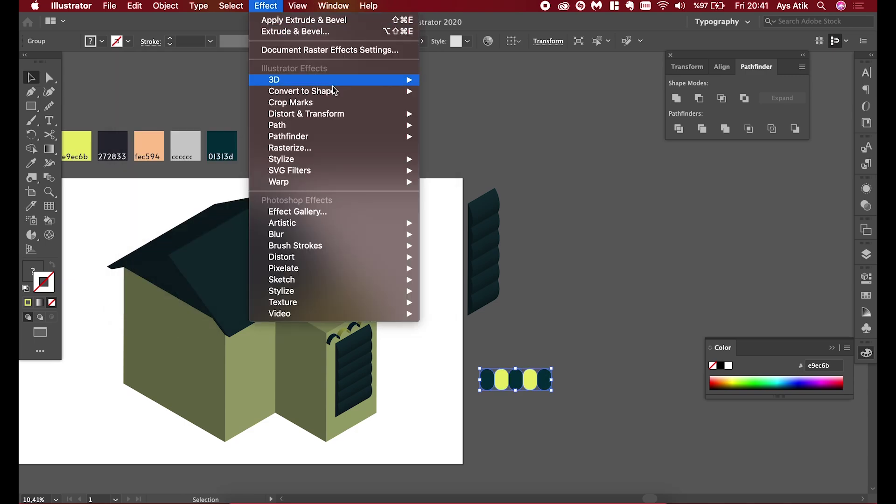
click(436, 81)
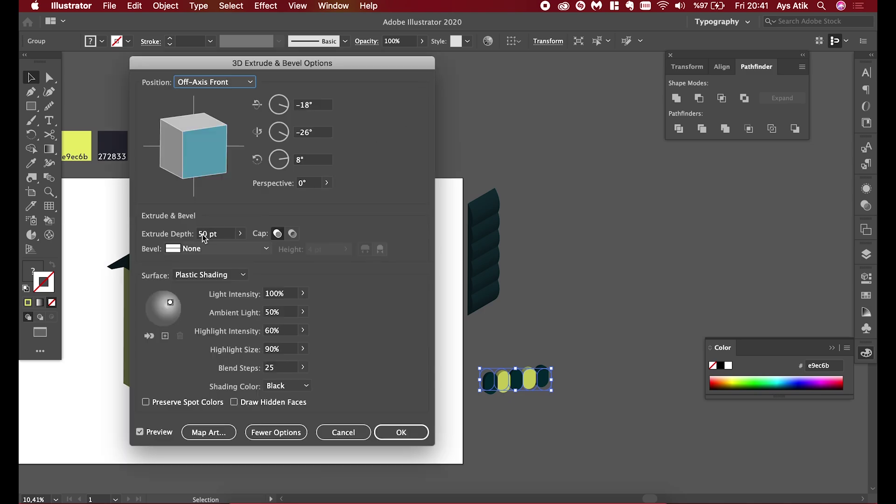
double_click(203, 235)
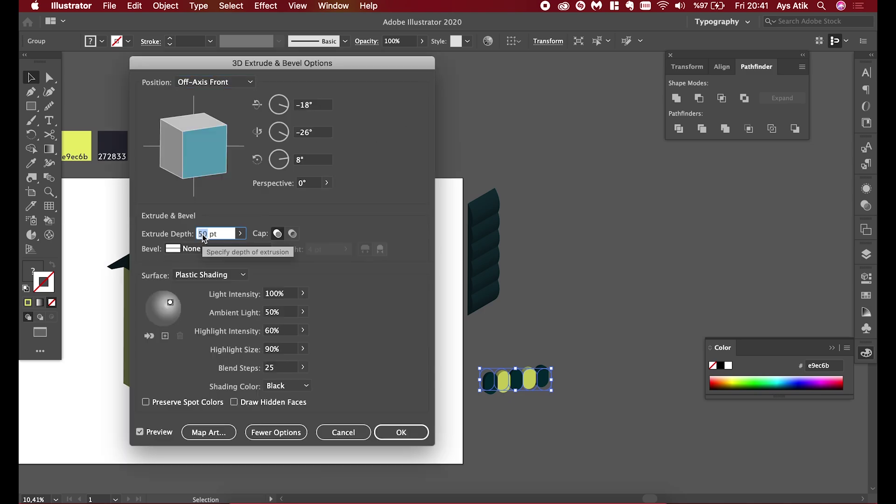
text(5)
click(240, 234)
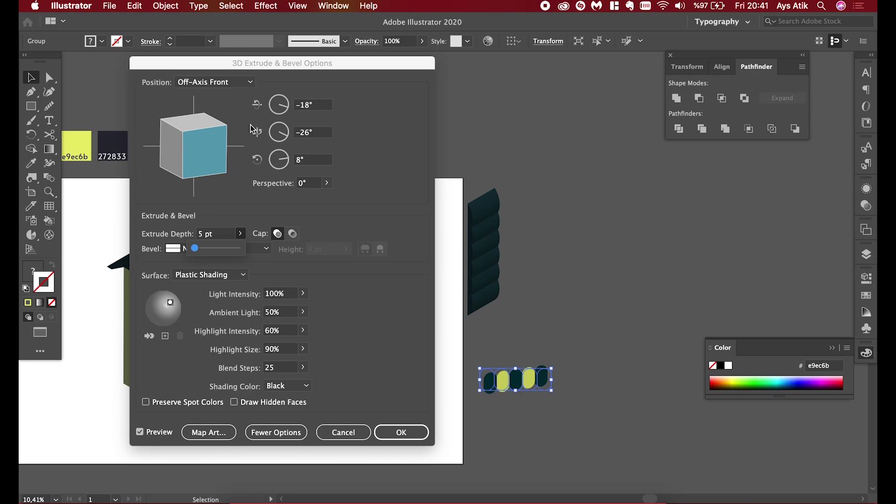
Set Isometric Right position, Diffuse Shading and 75% light, and apply the extrusion
click(250, 82)
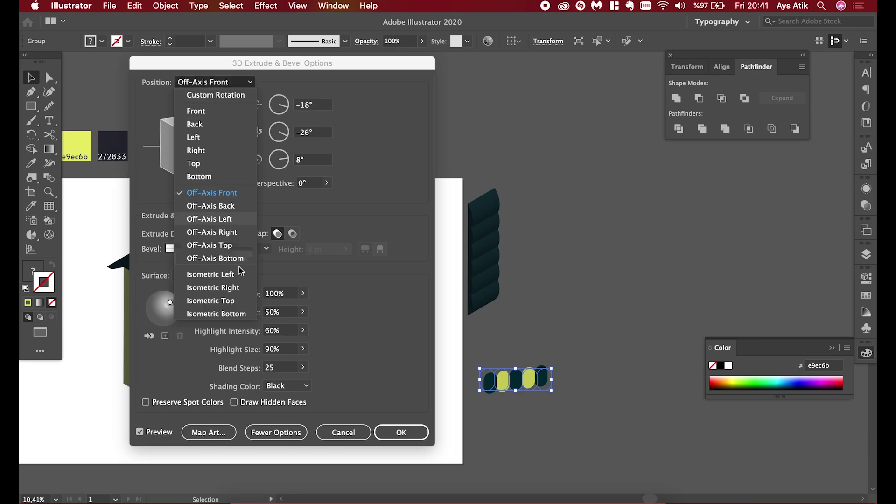
click(238, 288)
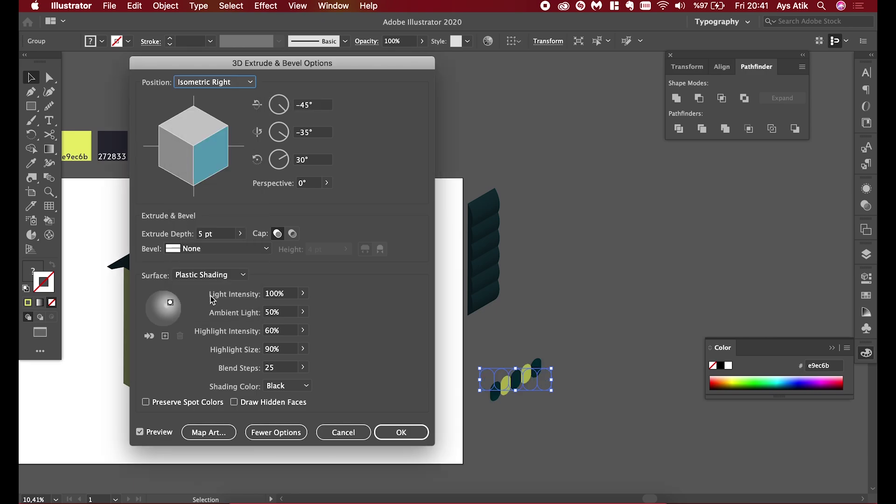
click(197, 283)
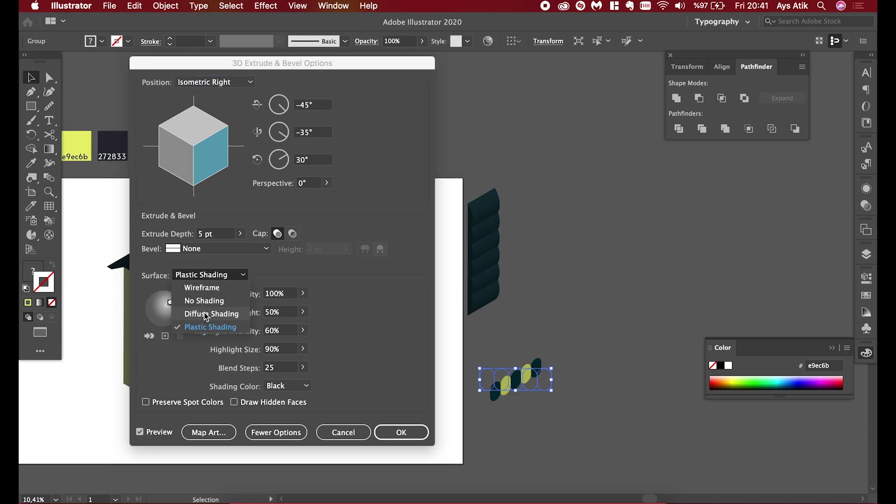
click(254, 313)
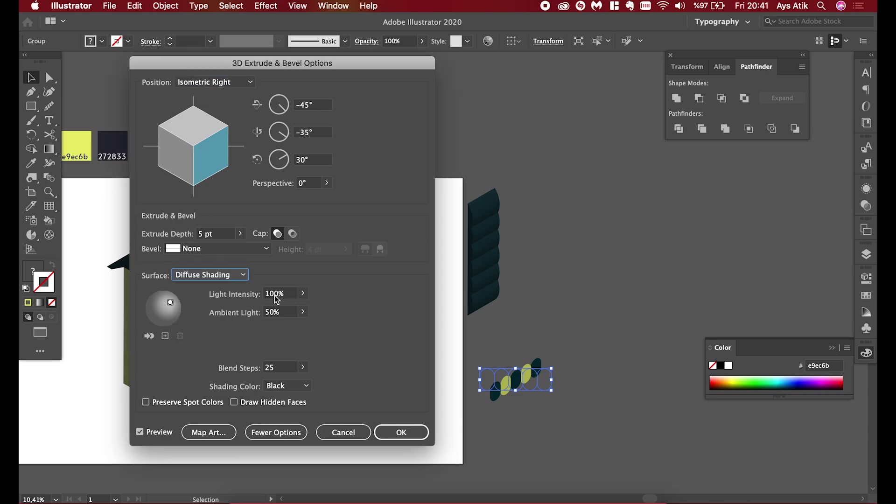
click(276, 297)
text(75)
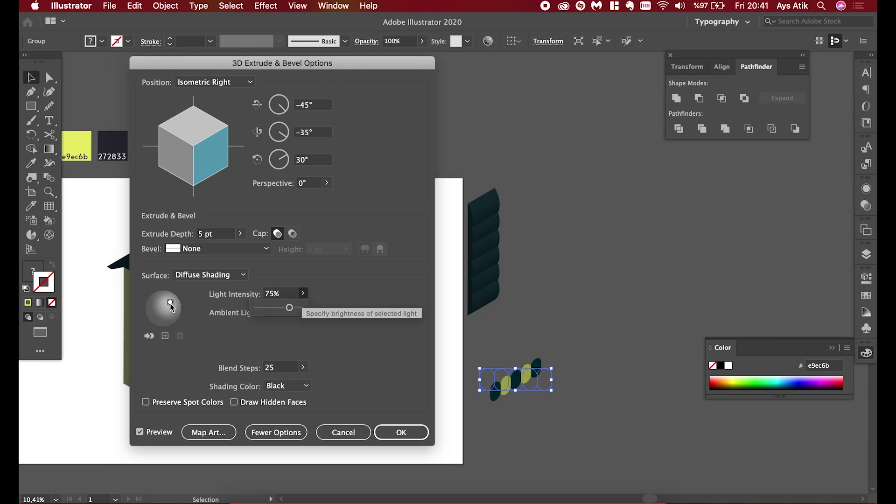
drag(171, 303, 173, 304)
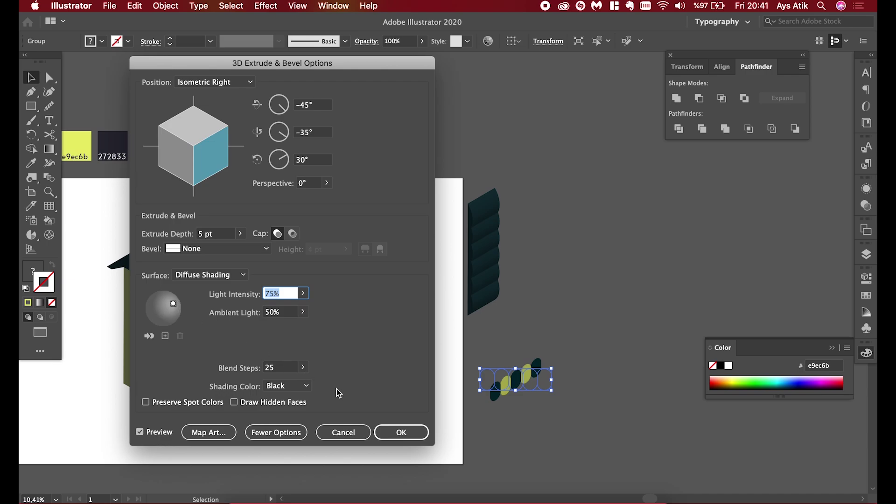
click(425, 435)
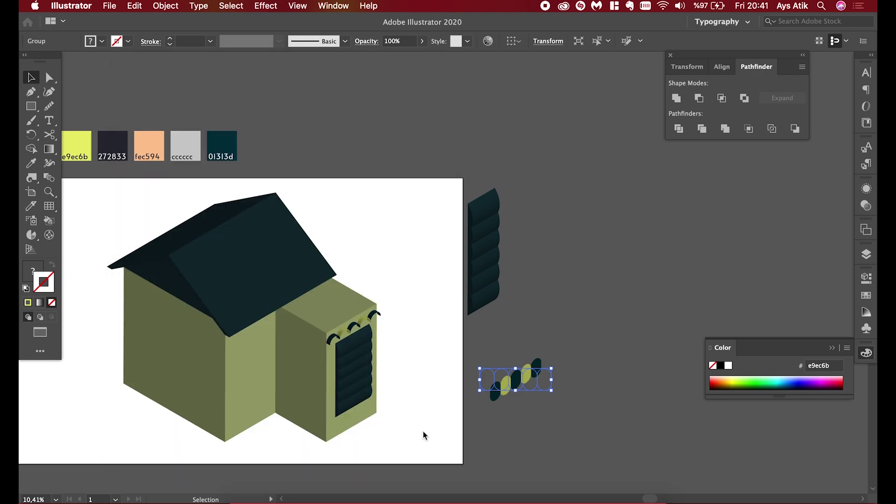
Move the extruded awning onto the annex and nudge it up-right onto the shutter top
mouse_move(506, 383)
mouse_down()
mouse_move(375, 361)
mouse_move(362, 351)
mouse_up()
scroll(356, 387, up, 3)
scroll(356, 388, up, 2)
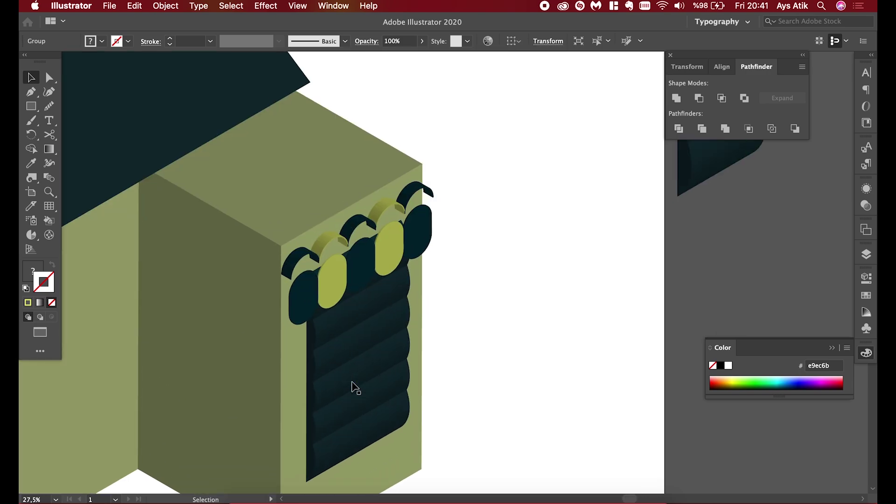
key(shift+Up)
key(shift+Up)
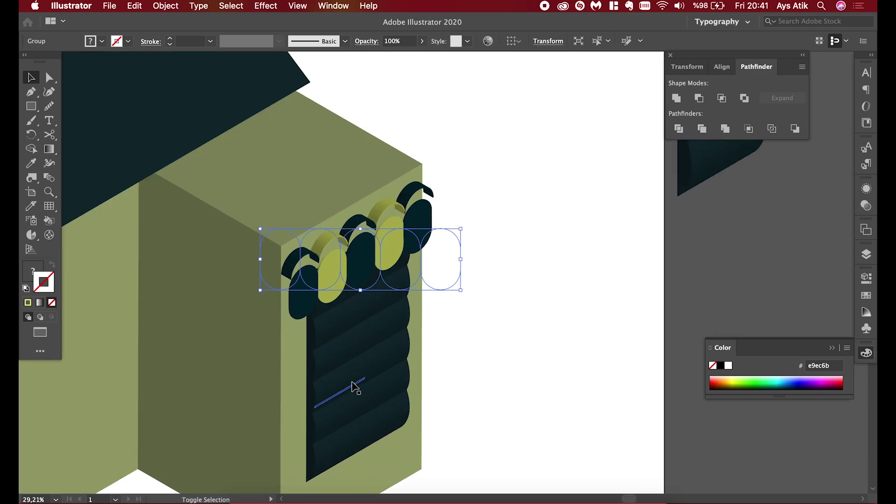
key(Up)
key(Up)
key(Right)
key(Up)
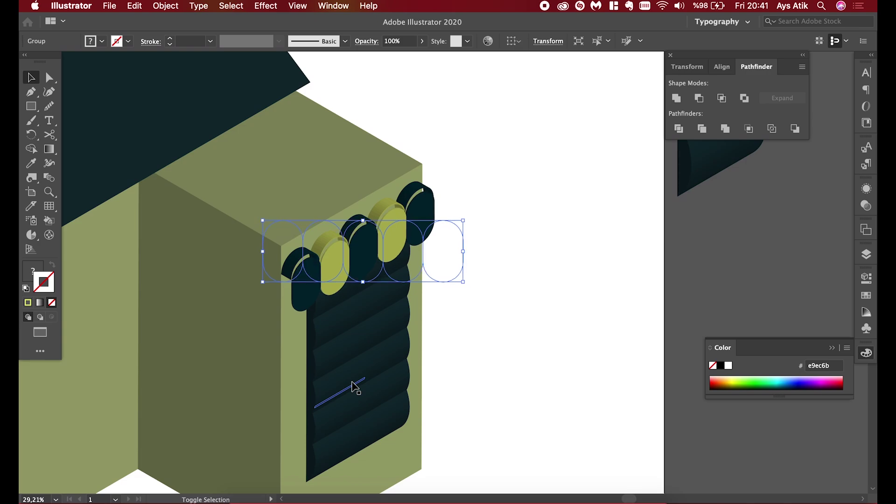
key(Up)
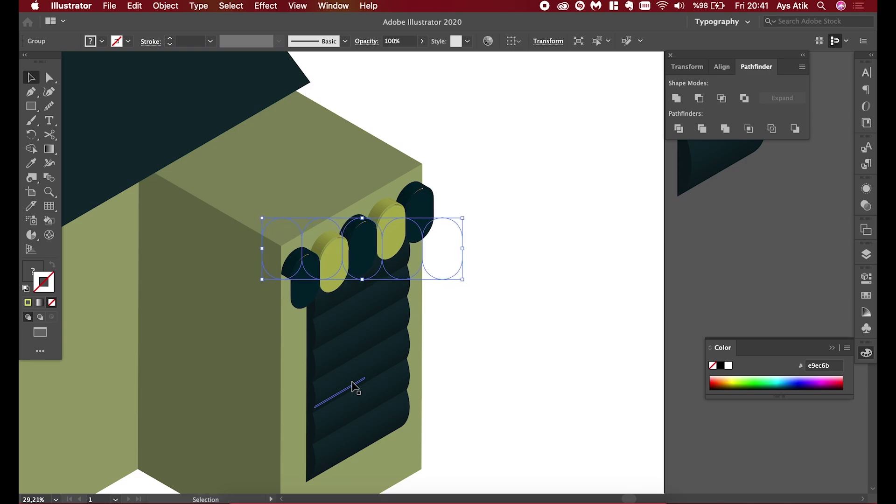
Deselect and zoom out to view the whole house
click(629, 349)
key(ctrl+0)
key(ctrl+minus)
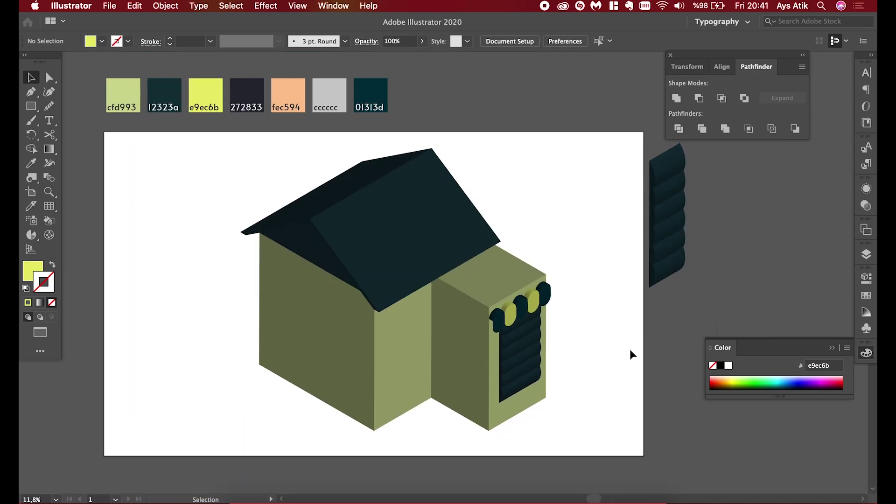
key(ctrl+minus)
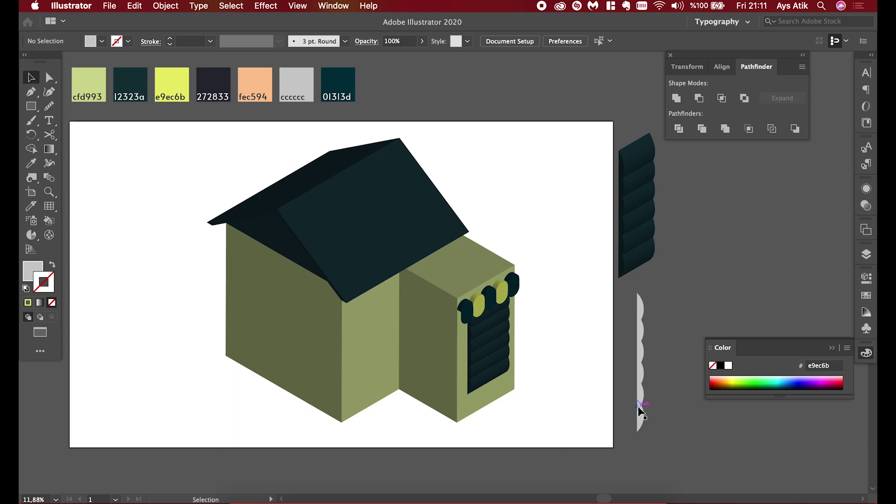
Reflect the grey scalloped panel across the Vertical axis via Transform > Reflect
click(640, 410)
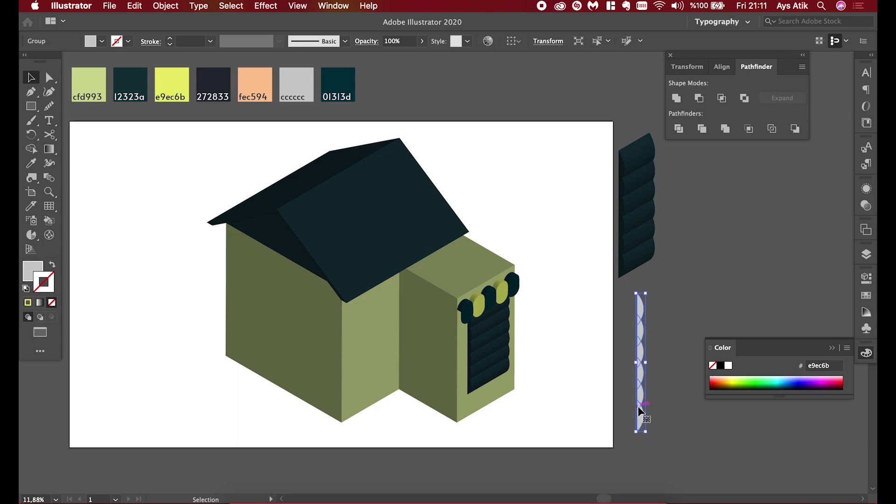
scroll(639, 408, up, 2)
right_click(638, 406)
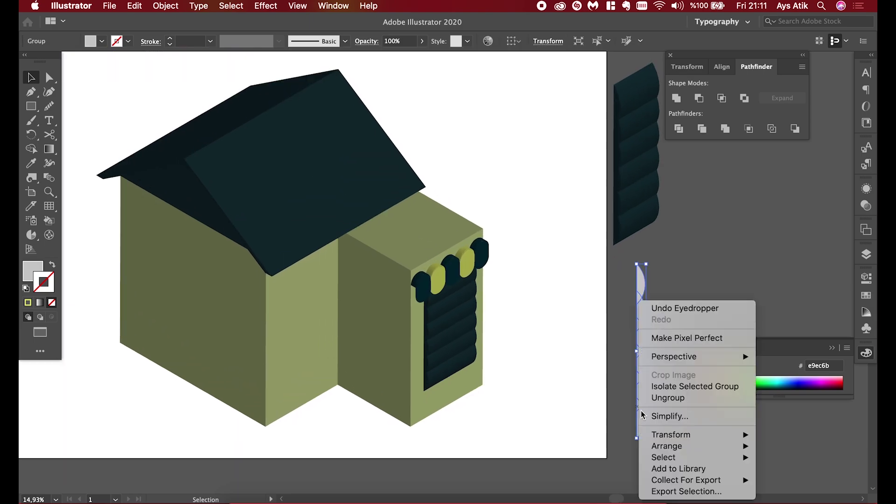
mouse_move(671, 435)
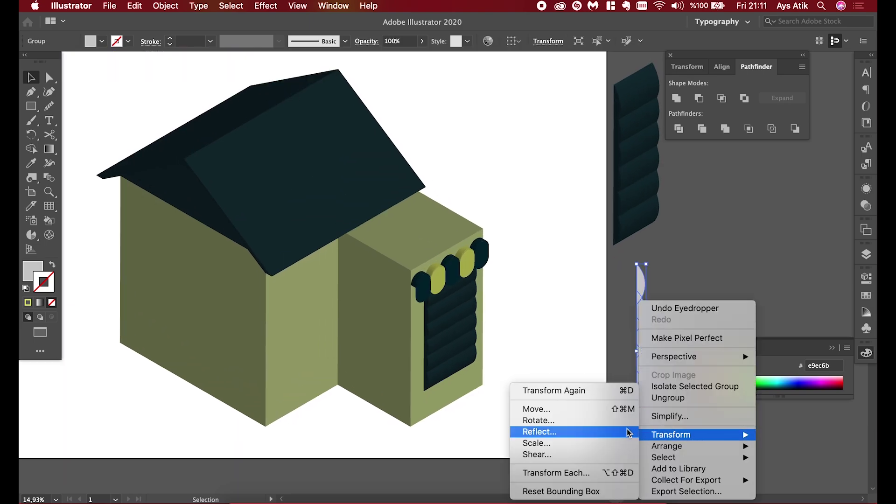
click(626, 429)
click(497, 338)
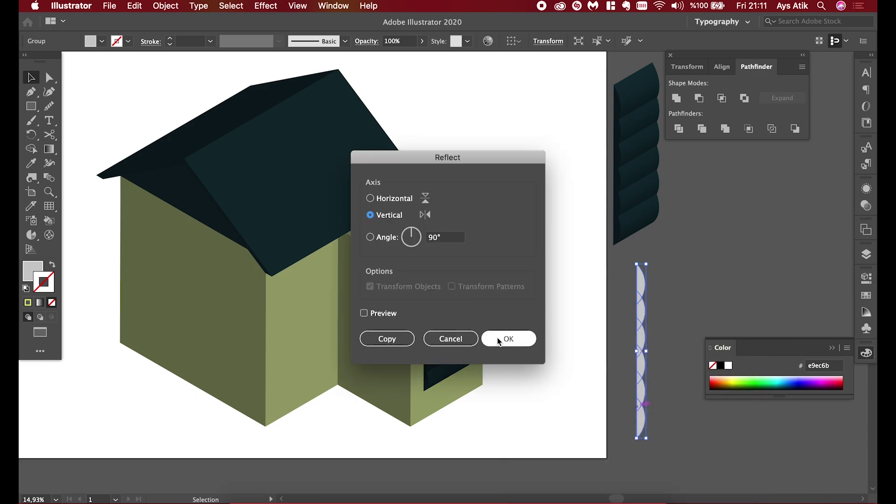
scroll(565, 343, down, 2)
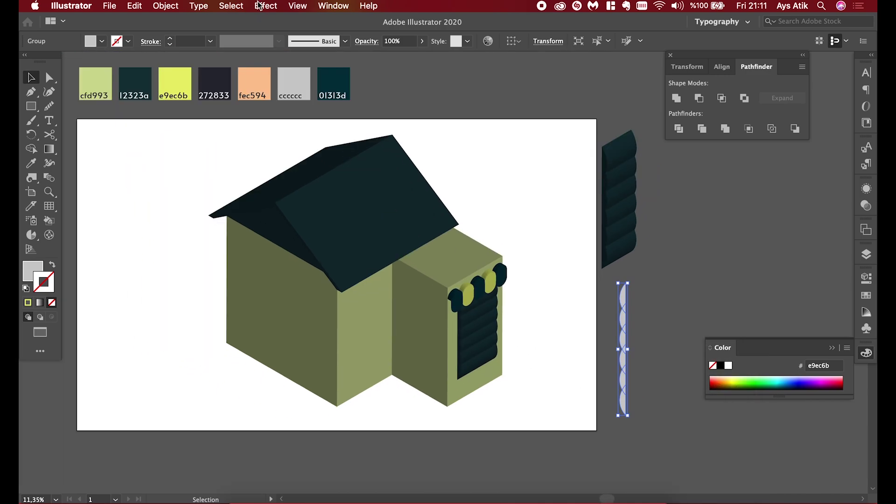
Apply 3D Extrude & Bevel to the scalloped panel with an extrude depth of 500 pt
click(262, 5)
mouse_move(274, 80)
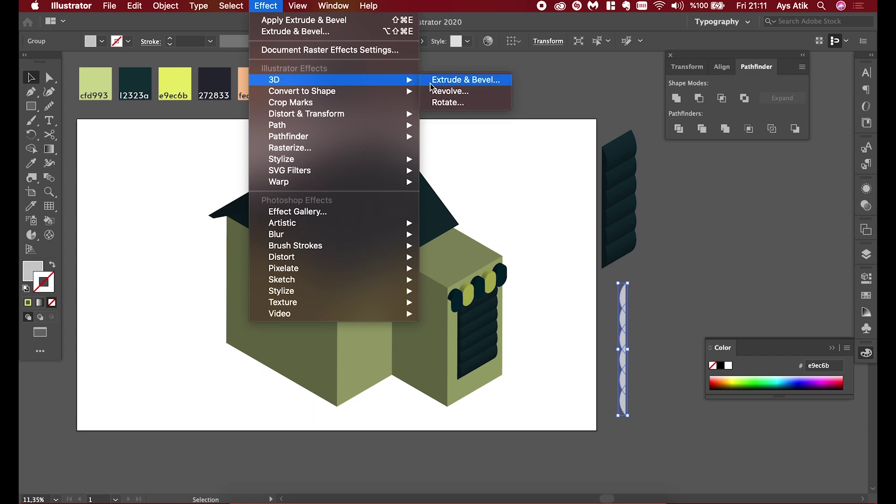
click(430, 81)
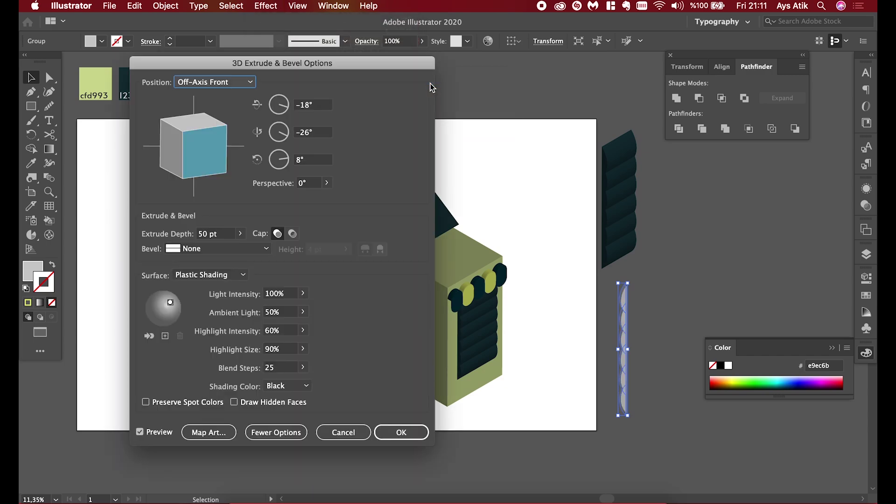
double_click(204, 234)
text(5)
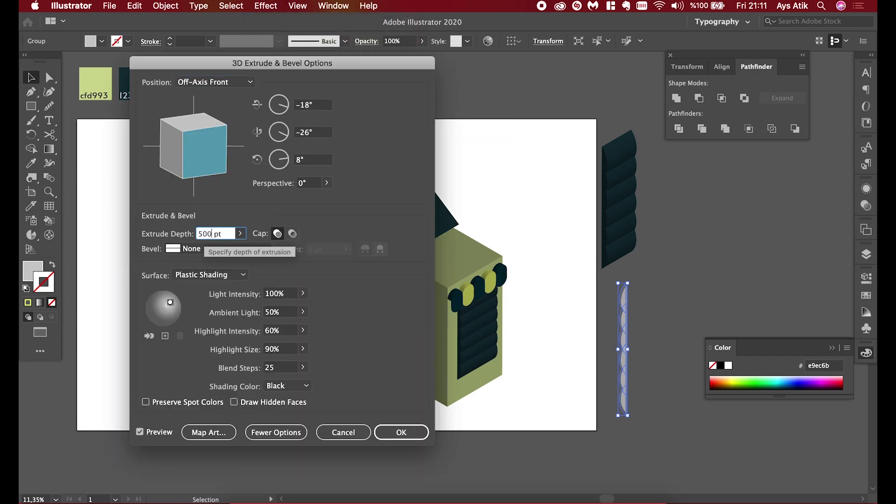
click(240, 234)
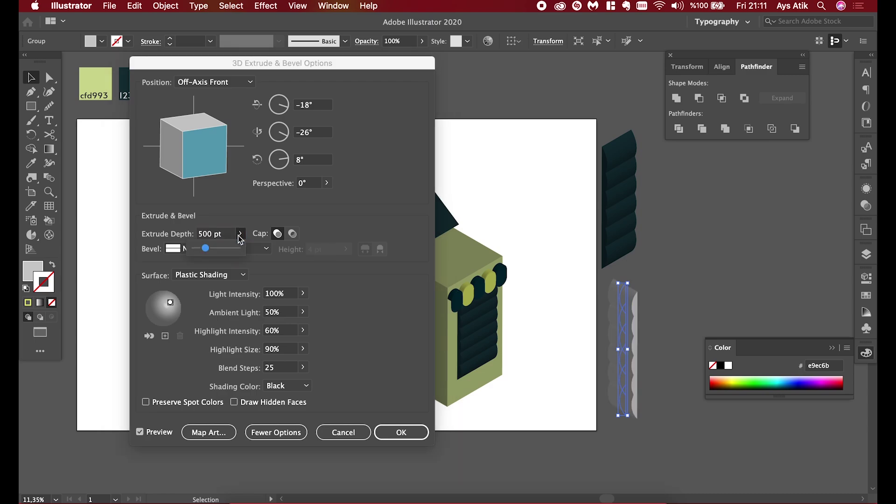
click(240, 238)
Adjust the light on the shading sphere and set light intensity to 75%
drag(171, 306, 173, 303)
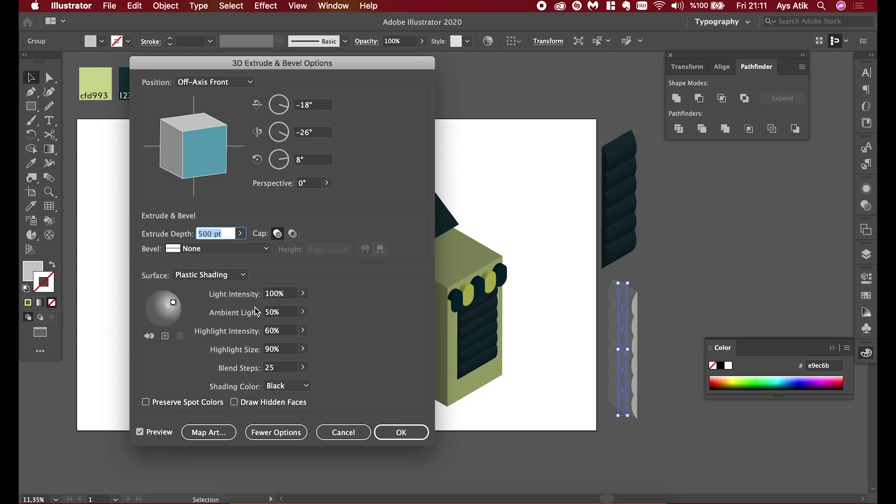
double_click(271, 294)
text(75)
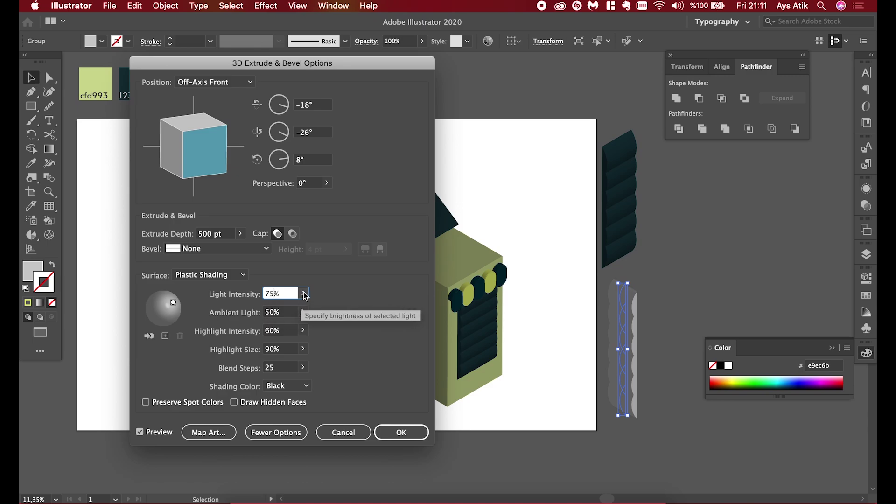
click(303, 293)
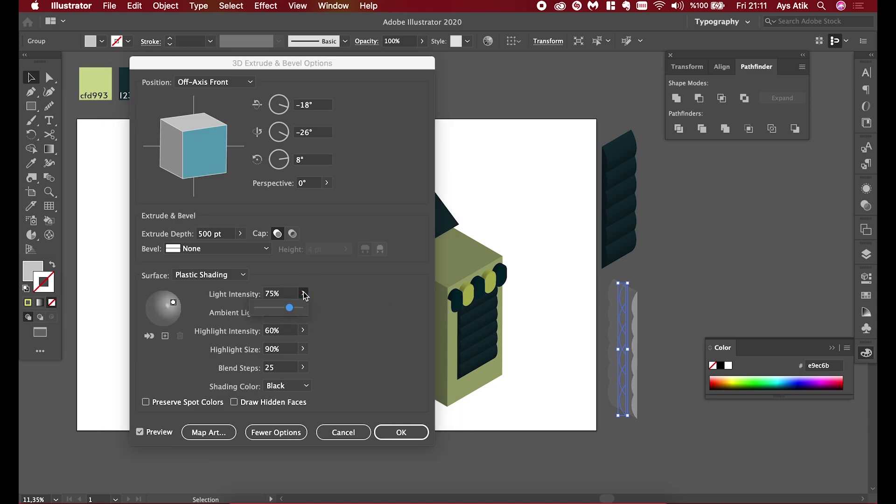
Set the 3D position to Isometric Right and move the light to the upper left
click(226, 89)
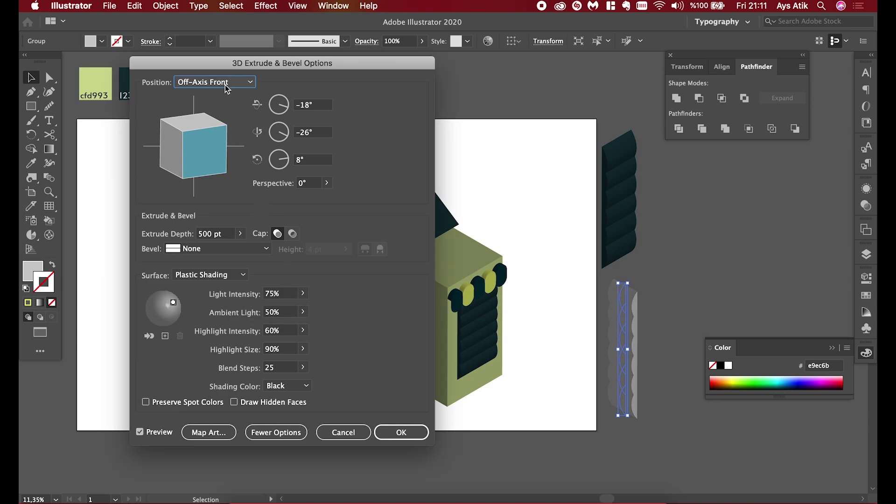
click(246, 275)
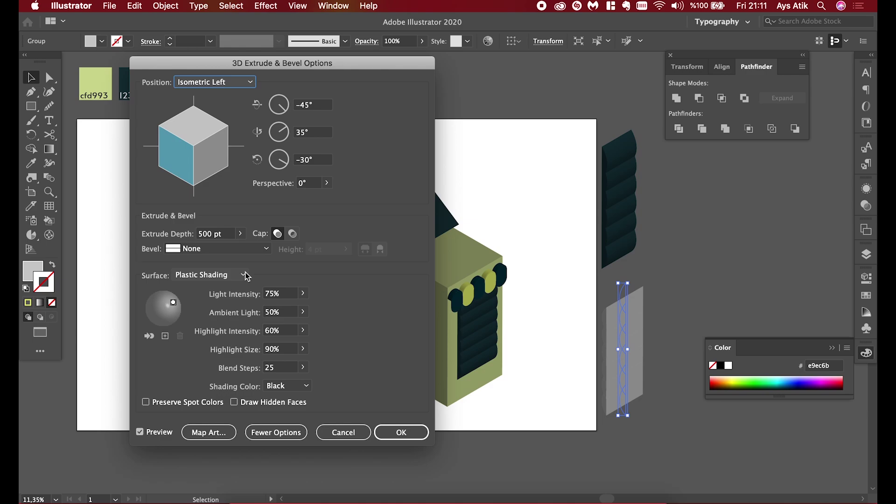
click(251, 82)
click(233, 288)
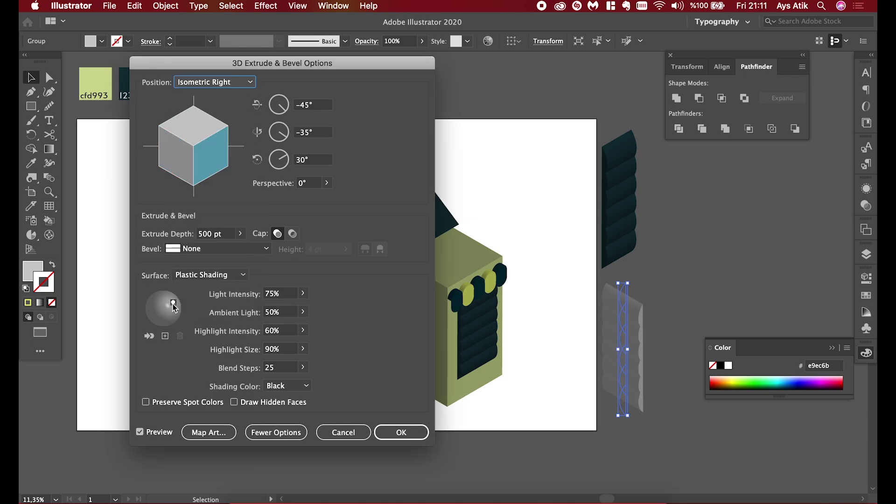
drag(174, 303, 152, 306)
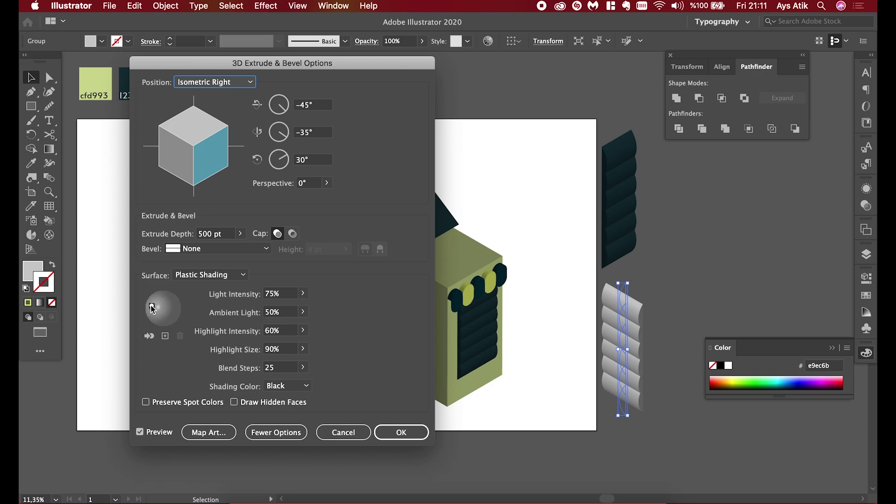
drag(152, 308, 159, 304)
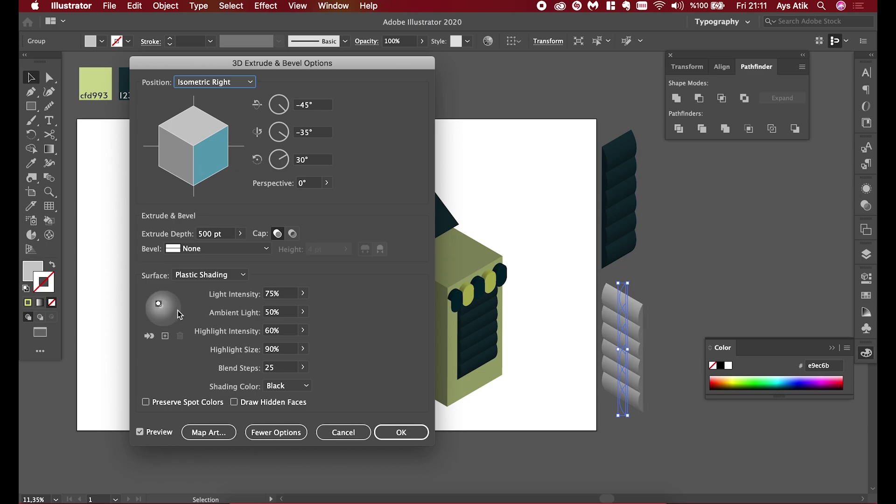
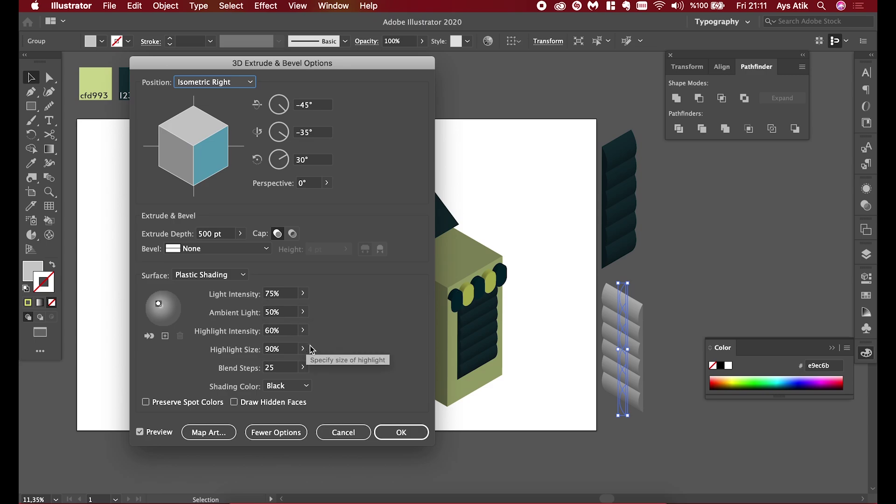
Apply the isometric extrusion and position the siding strip on the house's left wall
click(391, 430)
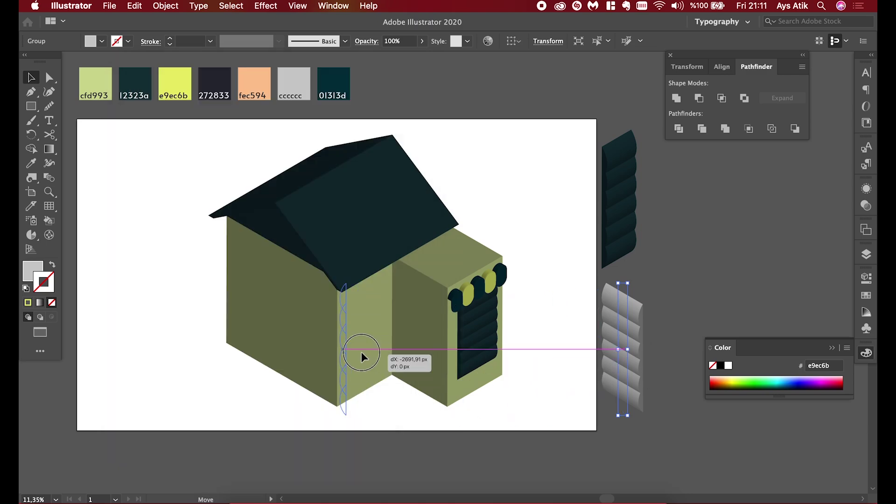
drag(644, 354, 322, 344)
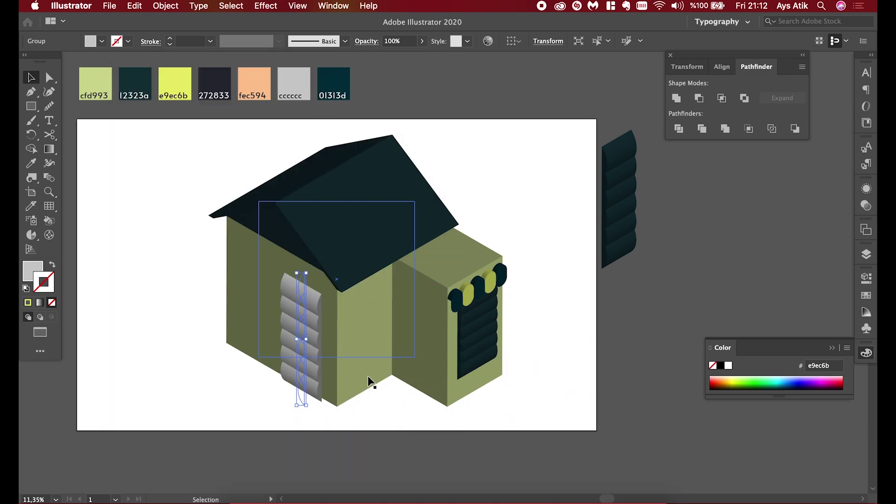
key(shift+Left)
key(shift+Left)
key(shift+Up)
key(shift+Up)
key(shift+Up)
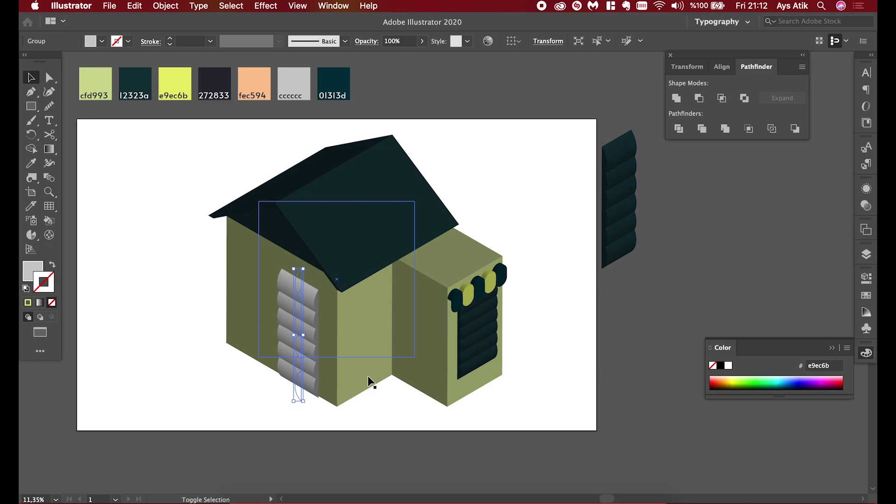
key(shift+Up)
key(shift+Up)
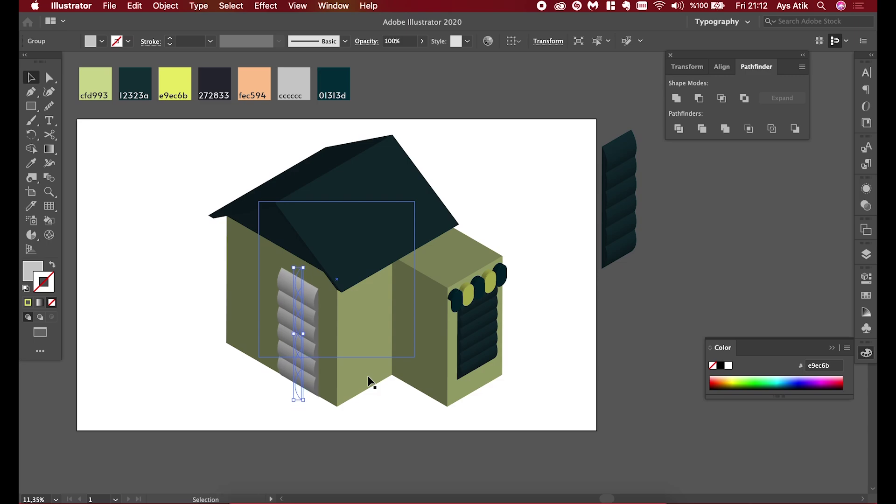
Fill the strip with dark teal 01313d as a door panel
key(i)
click(340, 77)
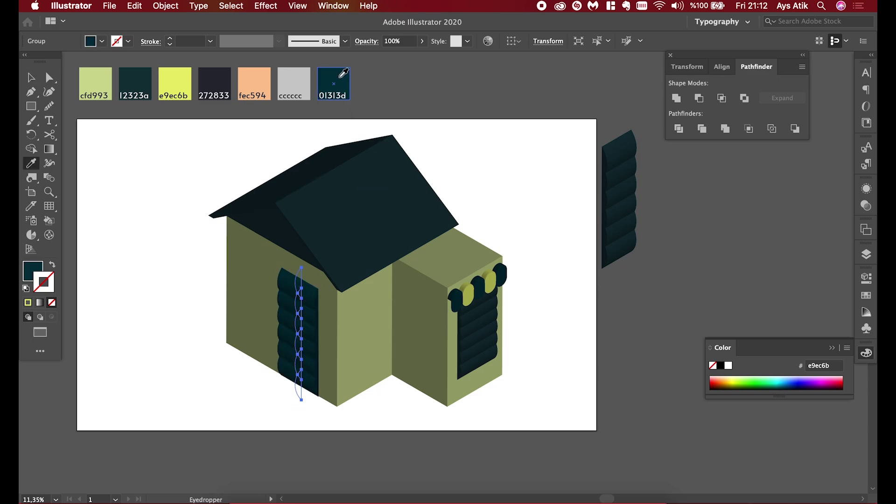
click(294, 70)
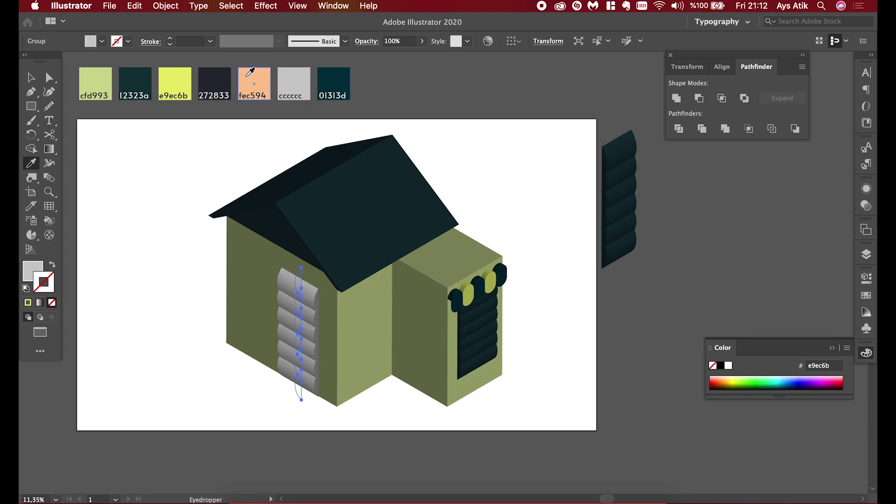
click(337, 73)
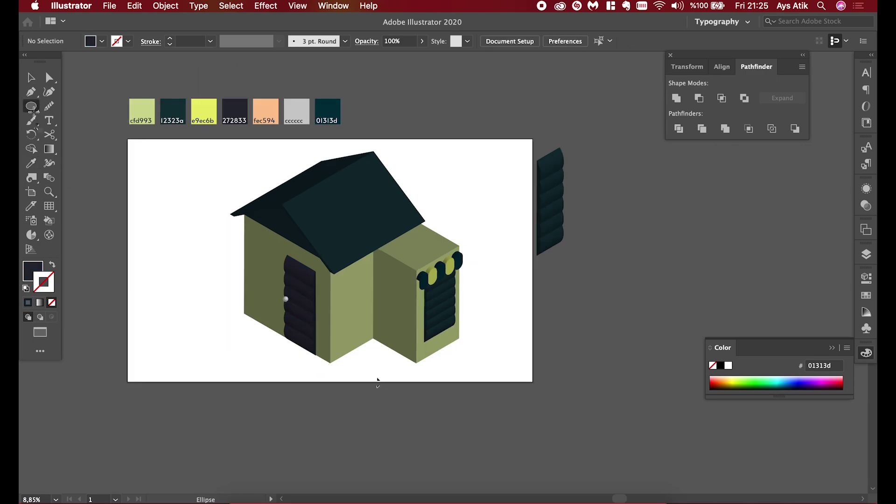
Draw an ellipse, swap its fill and stroke, and cut away the bottom half into an arc
click(537, 302)
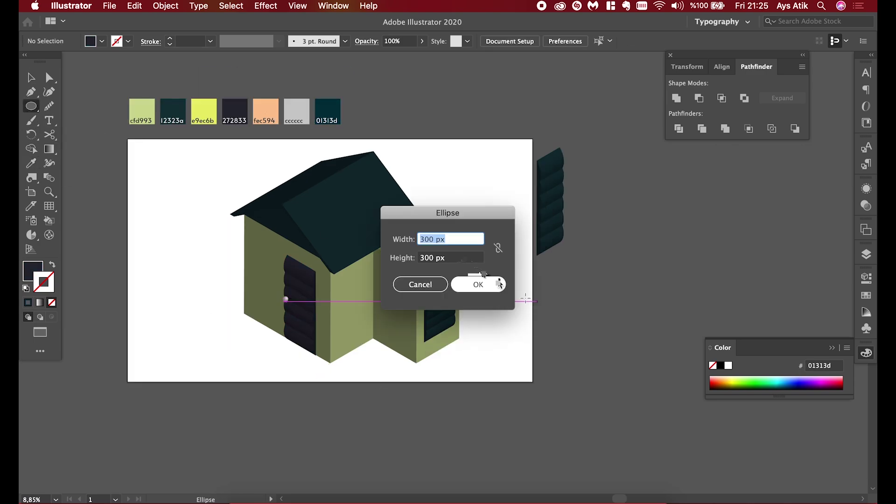
key(Tab)
key(Return)
scroll(583, 328, up, 3)
key(v)
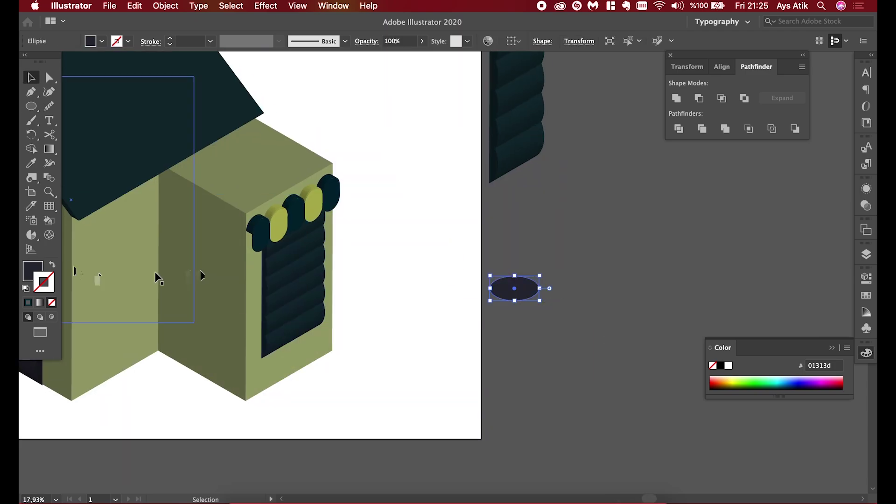
click(53, 266)
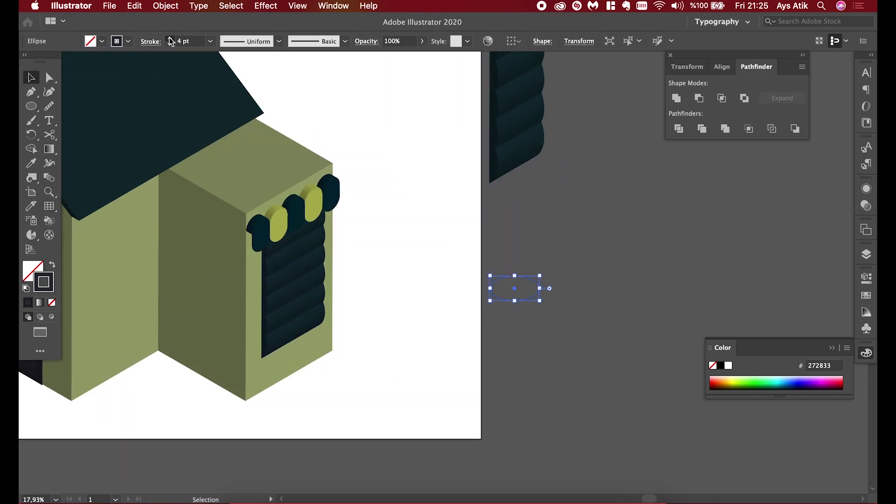
key(Delete)
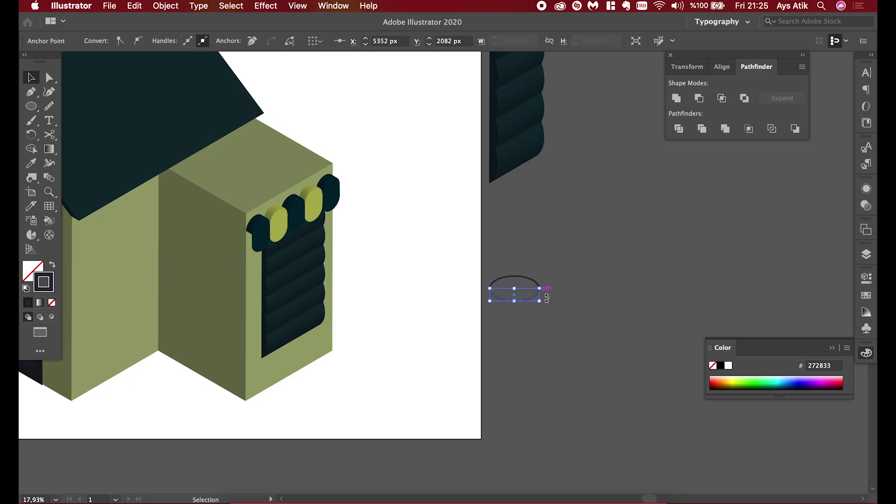
click(563, 322)
Duplicate the arc into a scalloped row, recolour arcs e9ec6b yellow-green, and select the row
drag(514, 278, 566, 280)
key(ctrl+d)
key(ctrl+d)
key(ctrl+d)
scroll(621, 372, down, 2)
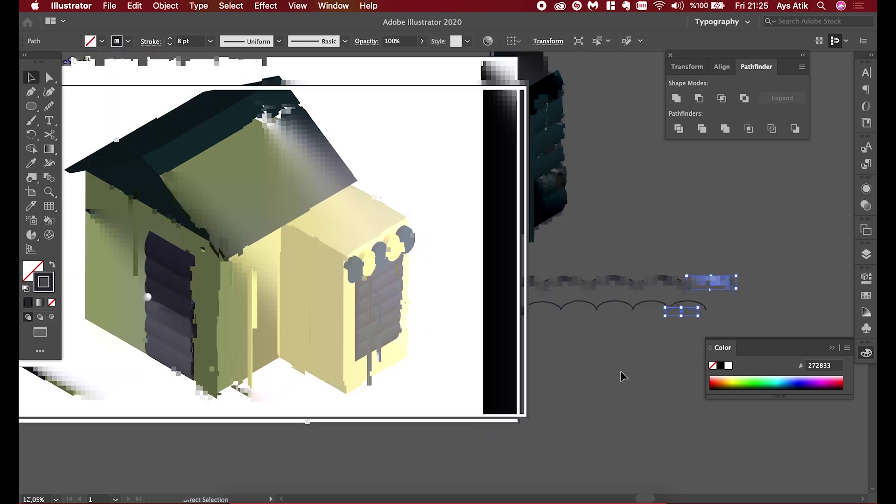
scroll(642, 311, down, 2)
key(i)
click(219, 151)
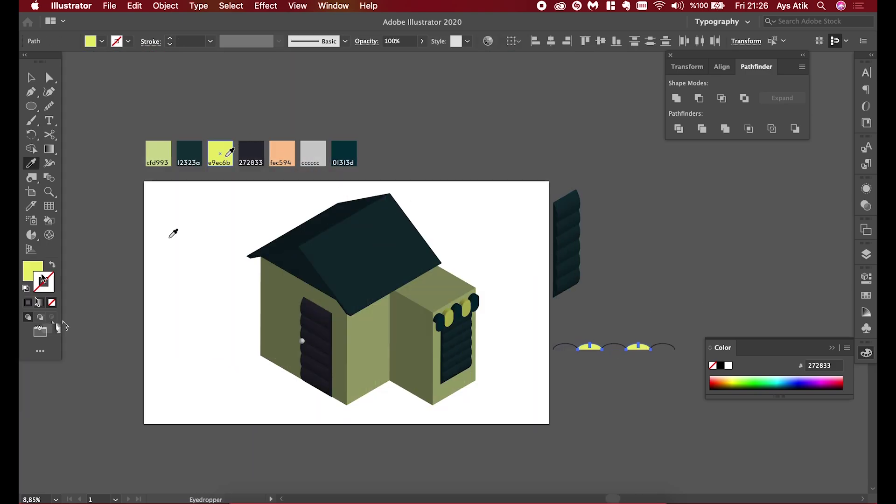
key(v)
drag(644, 344, 615, 369)
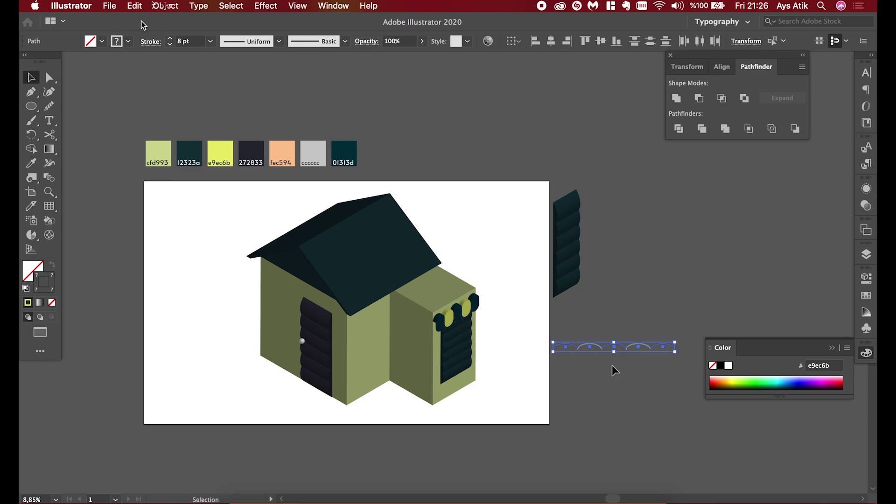
Extrude the row Isometric Left at 700 pt with Diffuse Shading and 75% light intensity
click(265, 6)
click(406, 66)
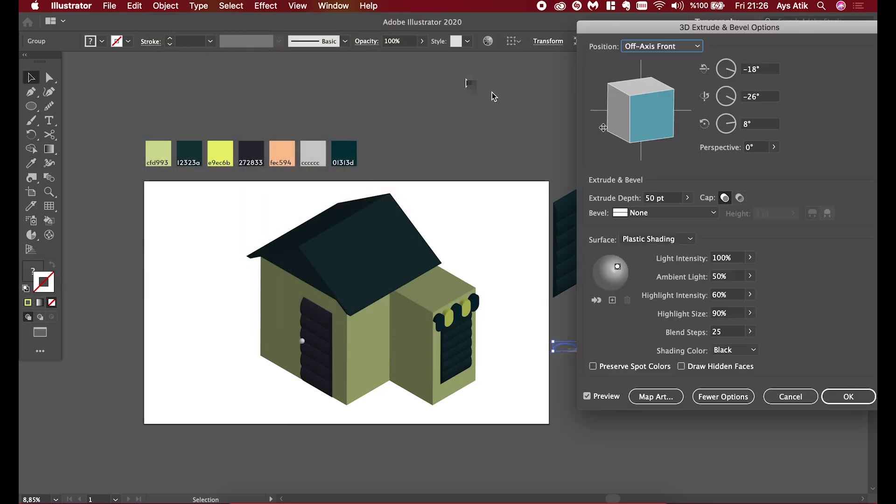
drag(721, 7, 308, 64)
click(240, 78)
click(238, 271)
double_click(233, 230)
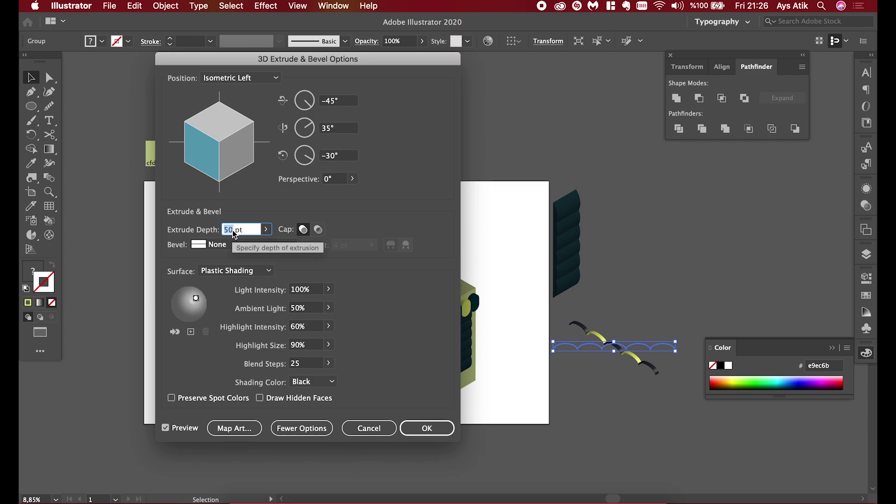
text(700)
click(236, 271)
click(236, 310)
double_click(299, 289)
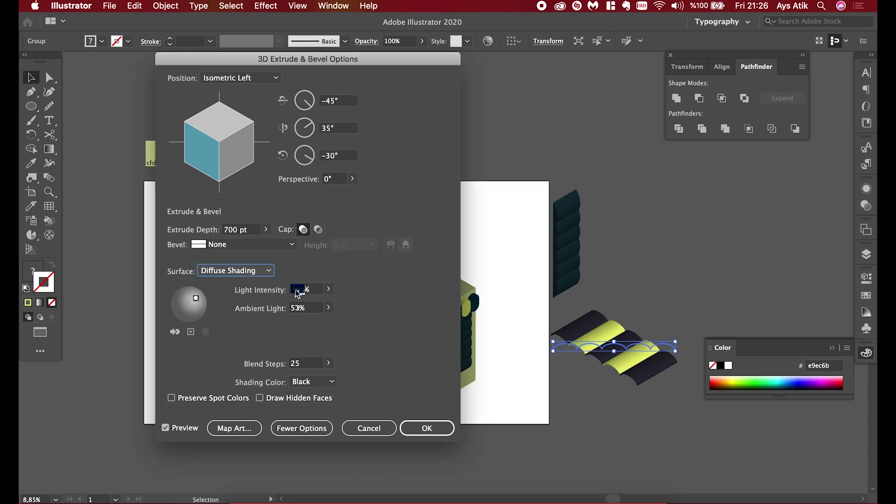
text(75)
key(Tab)
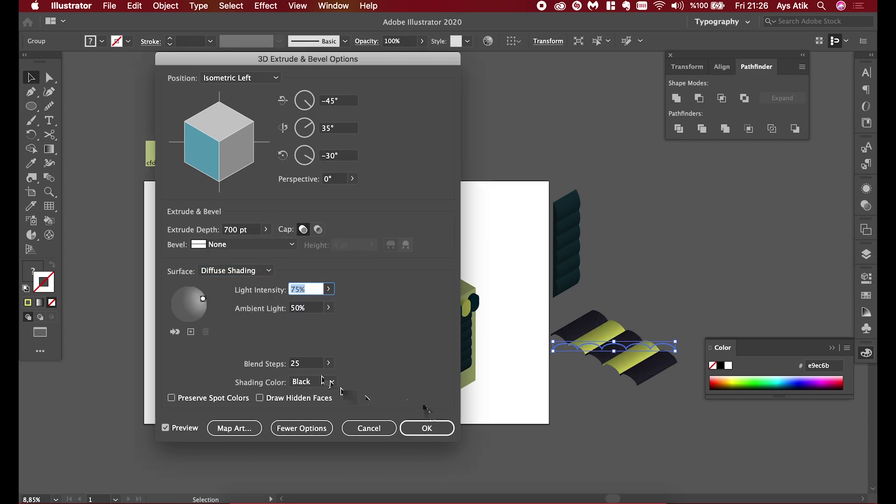
click(431, 429)
Place the extruded awning on the house above the door, beneath the roof
drag(598, 374, 288, 330)
scroll(188, 388, up, 3)
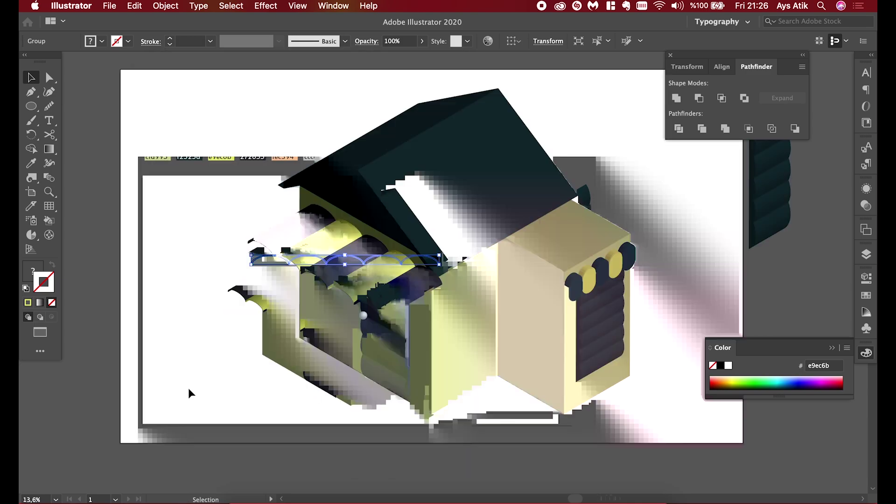
click(464, 212)
Bring the roof in front of the awning and check the door strip group
right_click(465, 213)
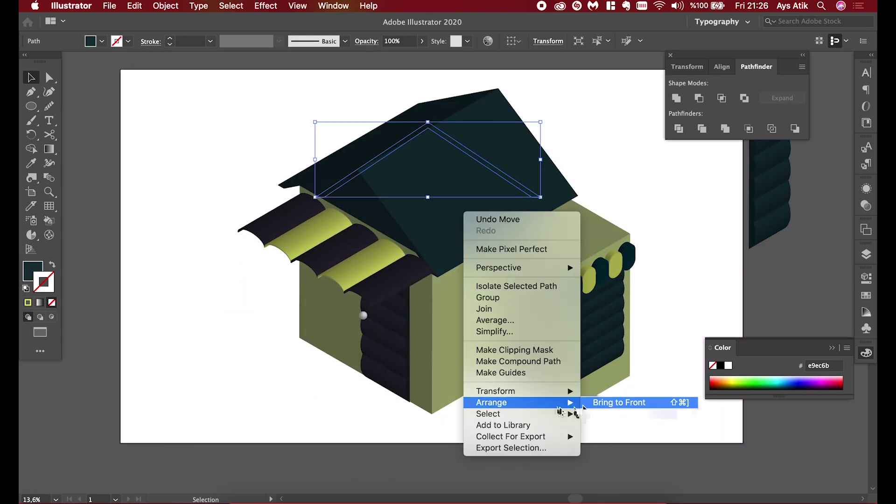
click(600, 402)
click(387, 318)
scroll(375, 467, down, 2)
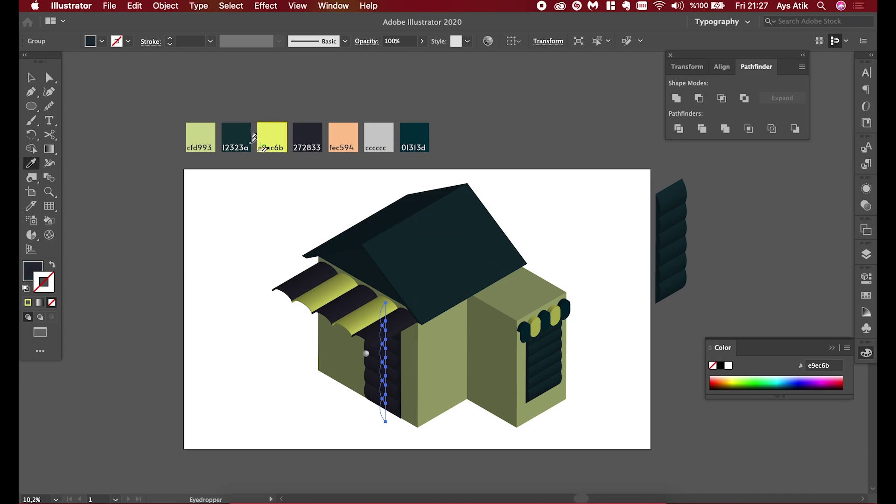
key(i)
key(v)
click(181, 257)
scroll(181, 257, down, 1)
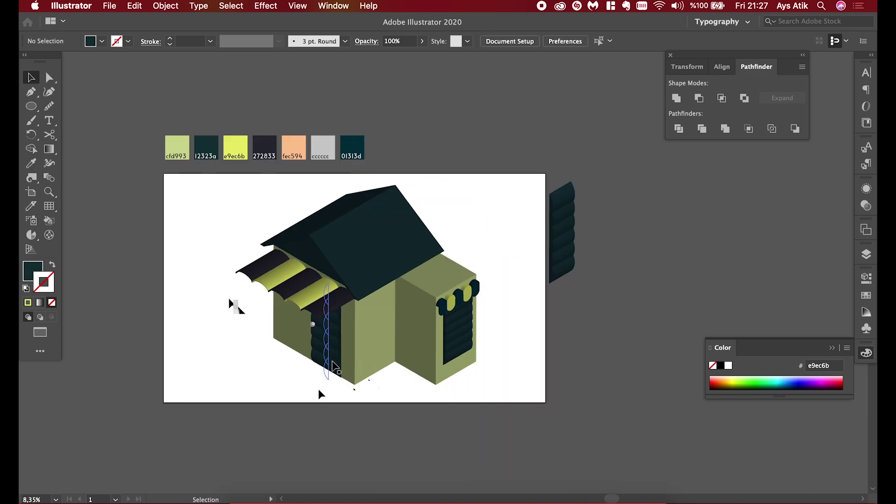
Inspect the awning arcs in isolation mode, then place a new small ellipse beside the artboard
double_click(333, 282)
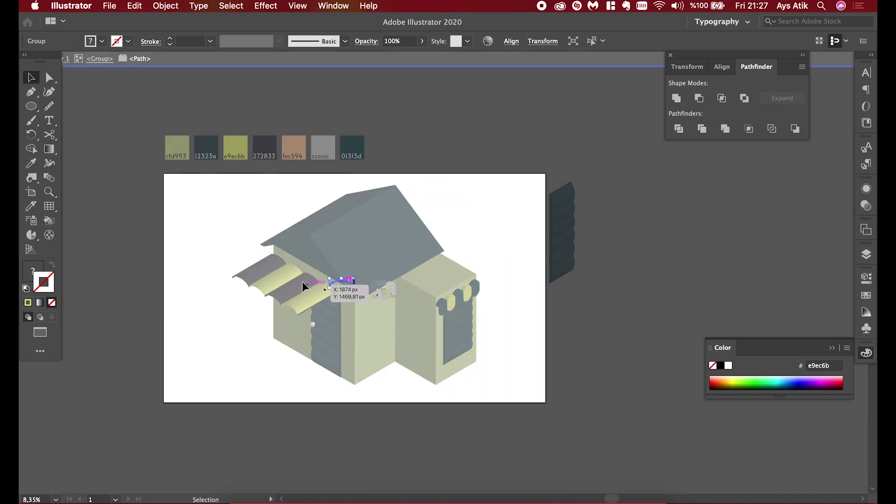
double_click(271, 292)
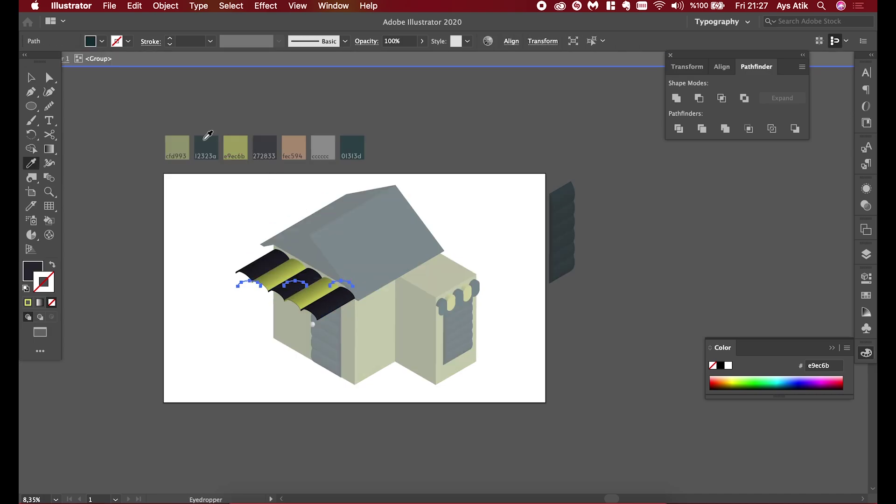
double_click(210, 250)
click(331, 354)
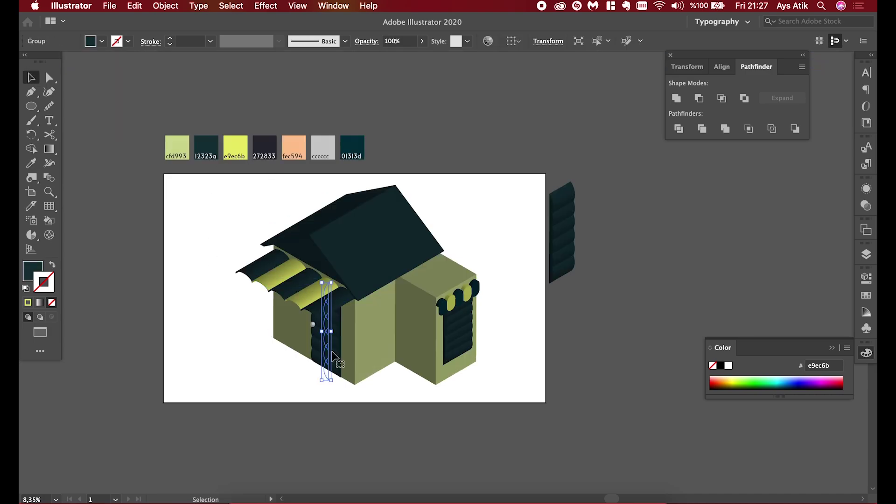
click(181, 304)
key(l)
click(530, 336)
Confirm the ellipse and create a rectangle at exact dimensions
click(481, 287)
scroll(551, 380, up, 5)
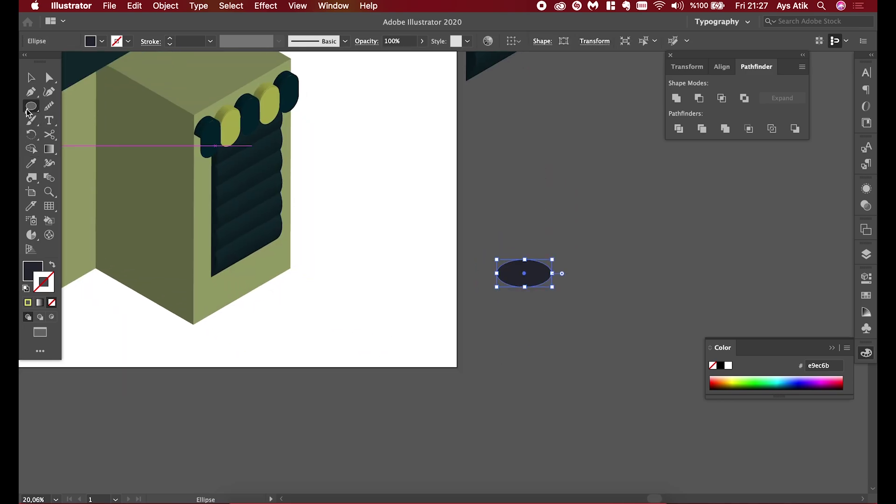
click(31, 106)
click(113, 107)
click(539, 336)
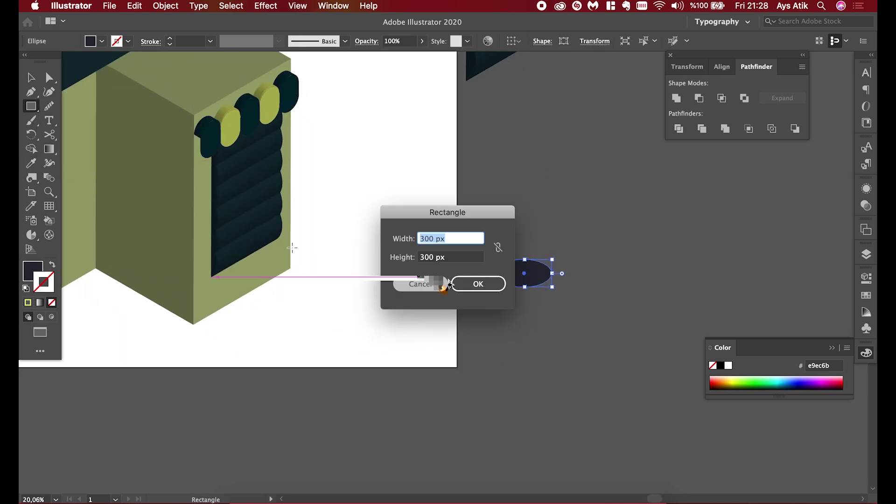
click(420, 285)
key(l)
click(455, 322)
click(421, 284)
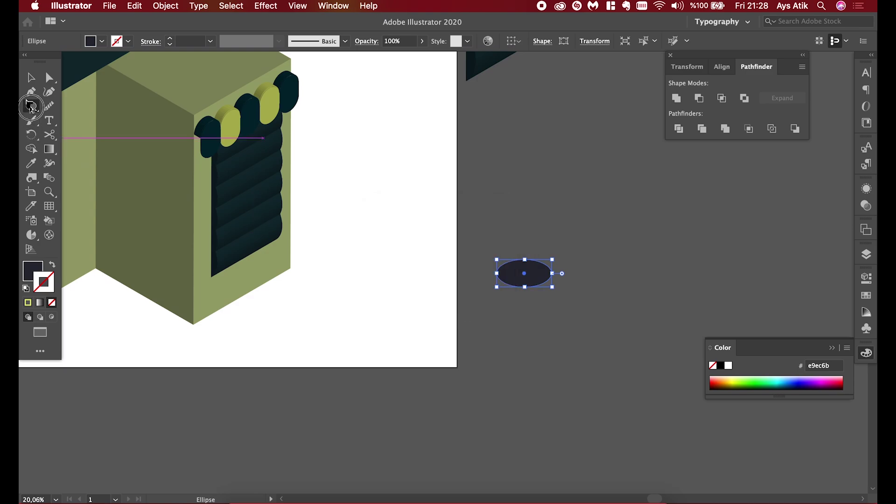
key(m)
click(470, 284)
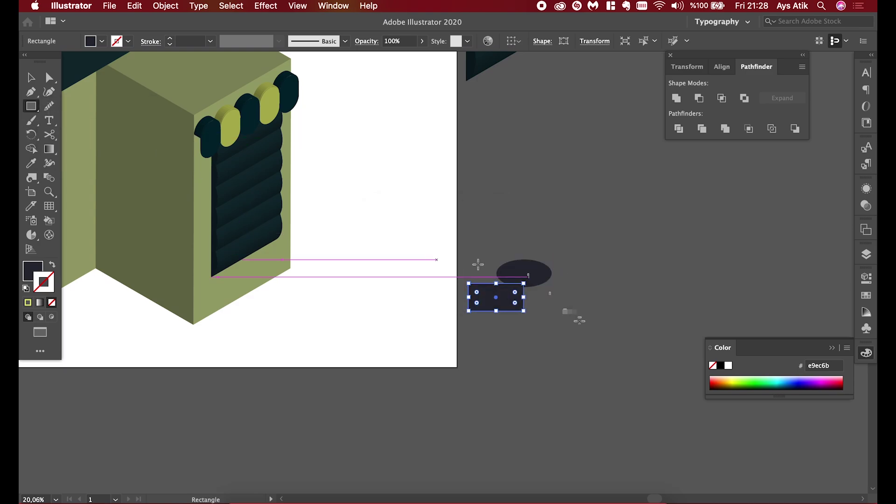
scroll(480, 266, up, 3)
key(v)
Position the rectangle directly under the ellipse
drag(452, 266, 481, 250)
scroll(480, 256, up, 3)
click(576, 273)
click(514, 256)
scroll(542, 189, up, 5)
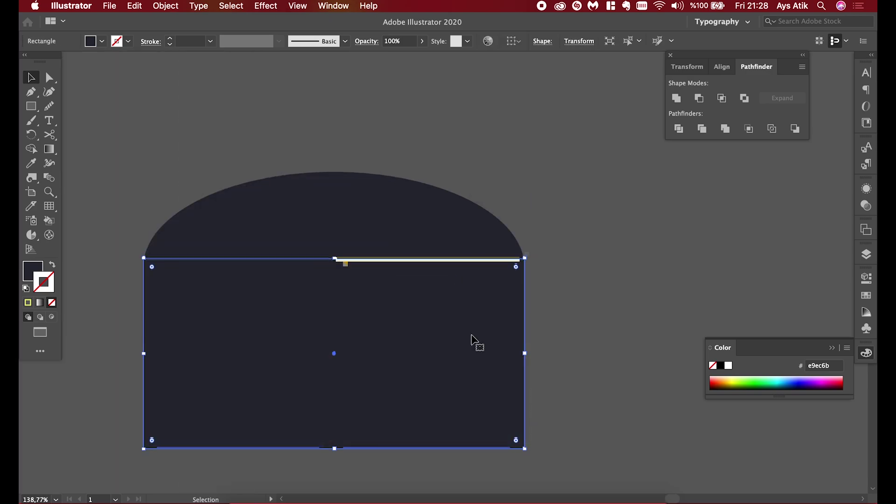
scroll(553, 344, down, 5)
Copy the ellipse down to the rectangle's edge and repeat into a row of five
click(444, 248)
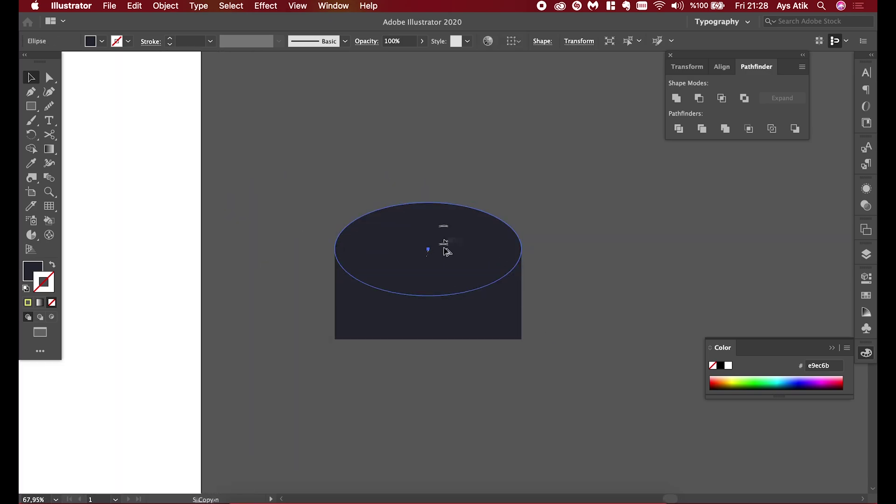
mouse_move(444, 248)
mouse_down()
mouse_move(441, 336)
mouse_move(518, 316)
mouse_up()
scroll(600, 226, down, 2)
key(ctrl+d)
key(ctrl+d)
key(ctrl+d)
scroll(553, 331, down, 3)
Recolour the second and fourth pieces e9ec6b yellow and group the row
shift+click(537, 336)
shift+click(594, 337)
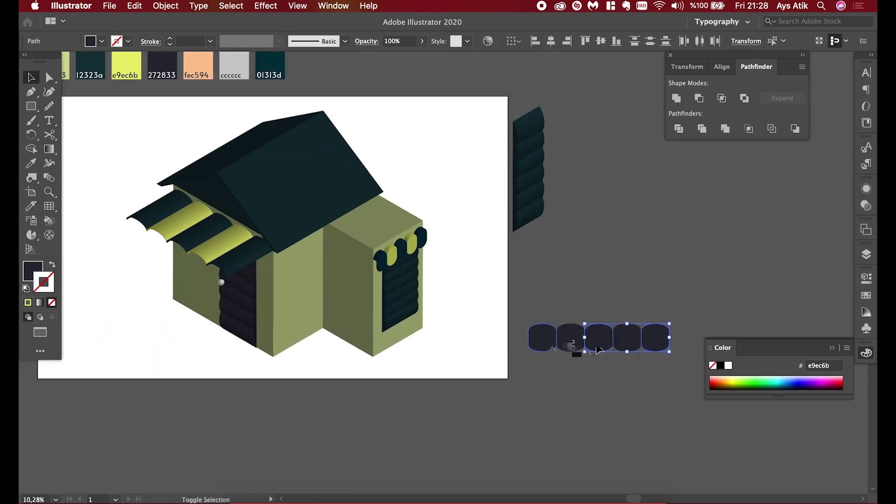
scroll(576, 350, down, 3)
key(i)
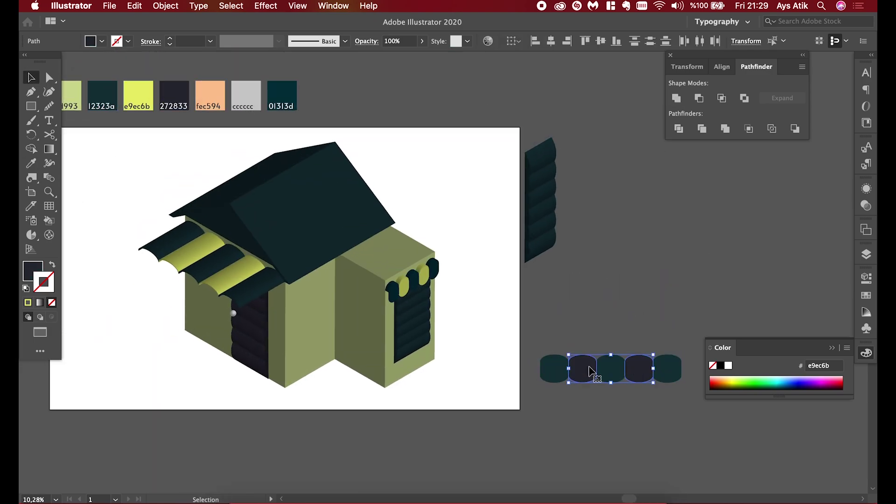
click(138, 96)
key(v)
drag(687, 329, 537, 394)
click(680, 129)
Extrude the row Isometric Left at 5 pt with Diffuse Shading and 75% light intensity
click(266, 6)
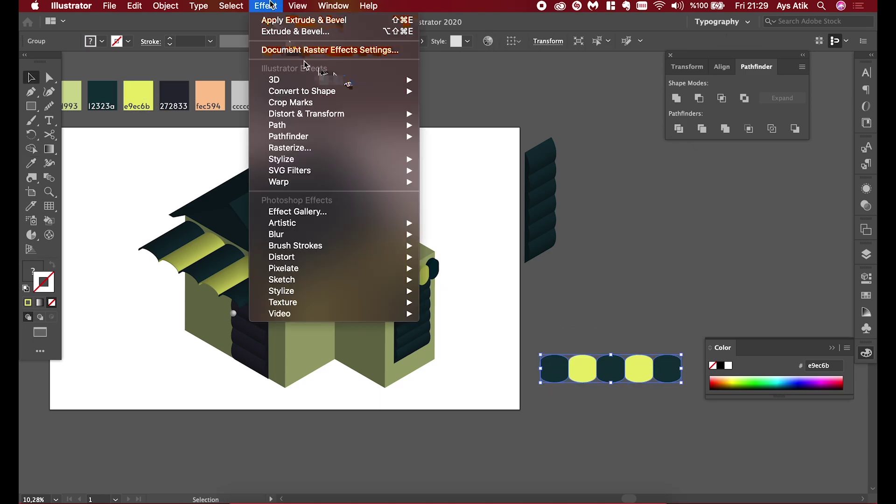
click(330, 77)
click(247, 270)
click(246, 259)
double_click(233, 229)
text(5)
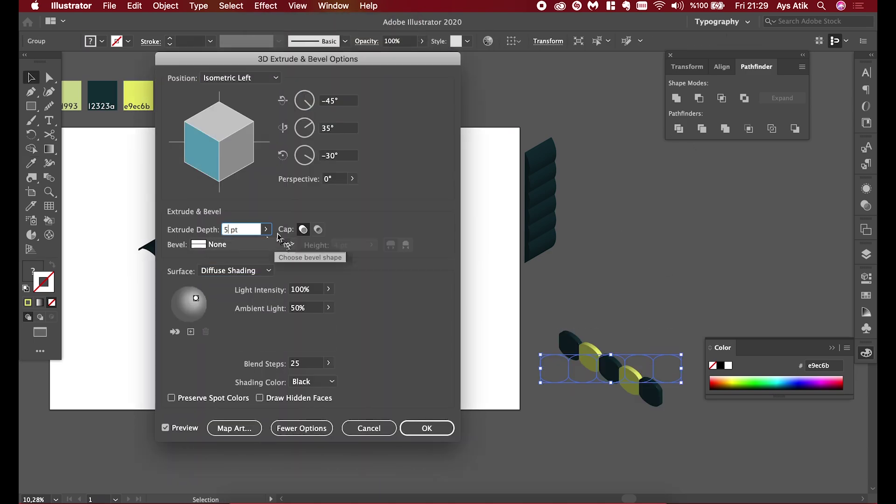
double_click(302, 290)
text(75)
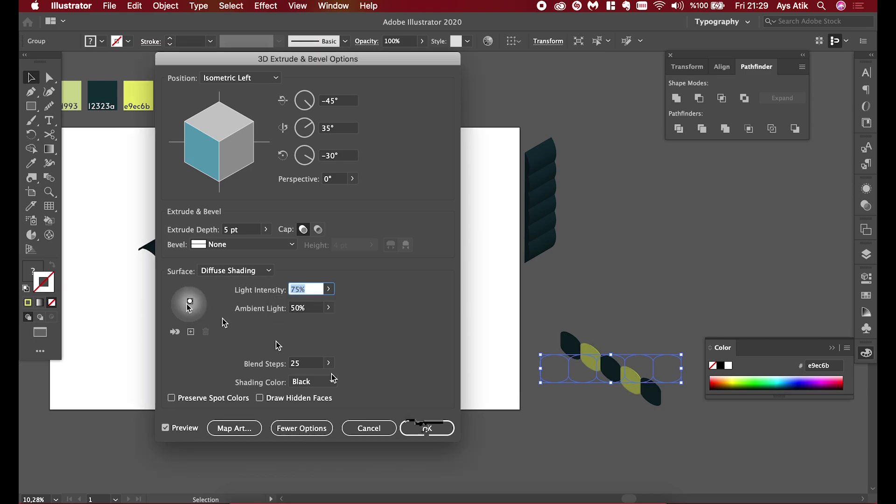
click(427, 428)
Move the 3D trim onto the house's awning and nudge it right into place
drag(611, 369, 217, 310)
scroll(196, 374, up, 3)
key(Right)
key(Right)
key(Right)
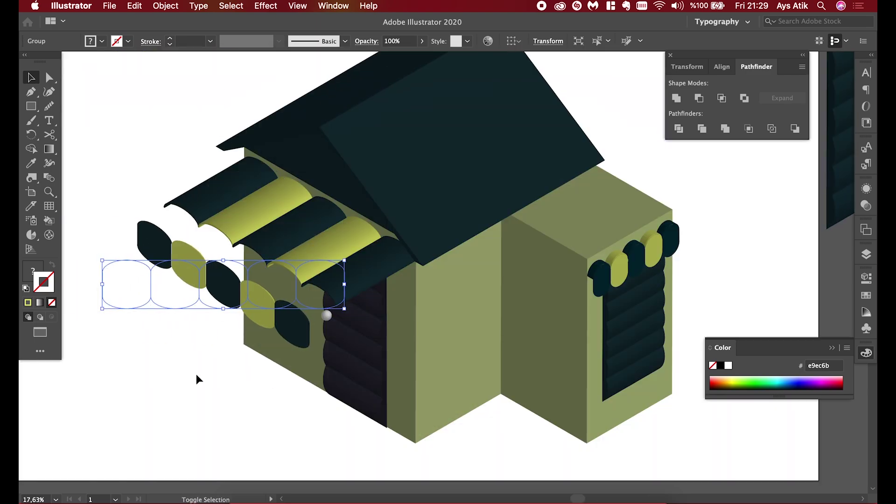
key(Right)
key(Right)
key(Right)
scroll(130, 344, up, 3)
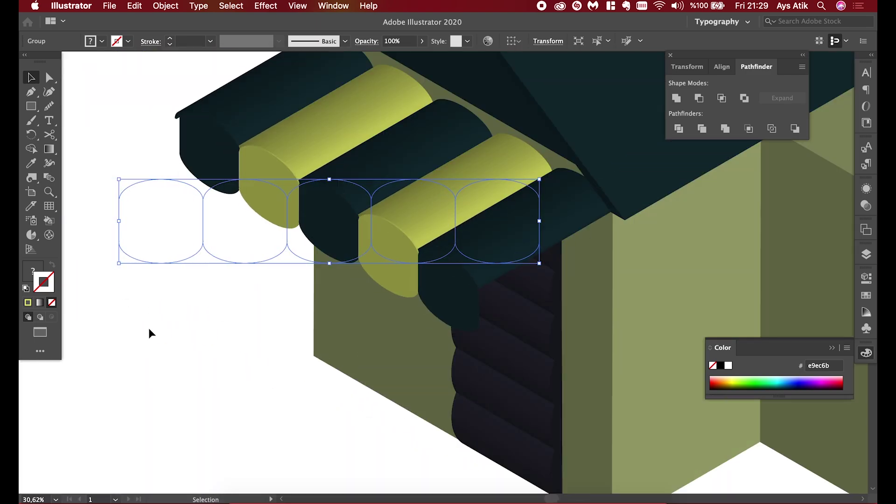
scroll(148, 328, down, 1)
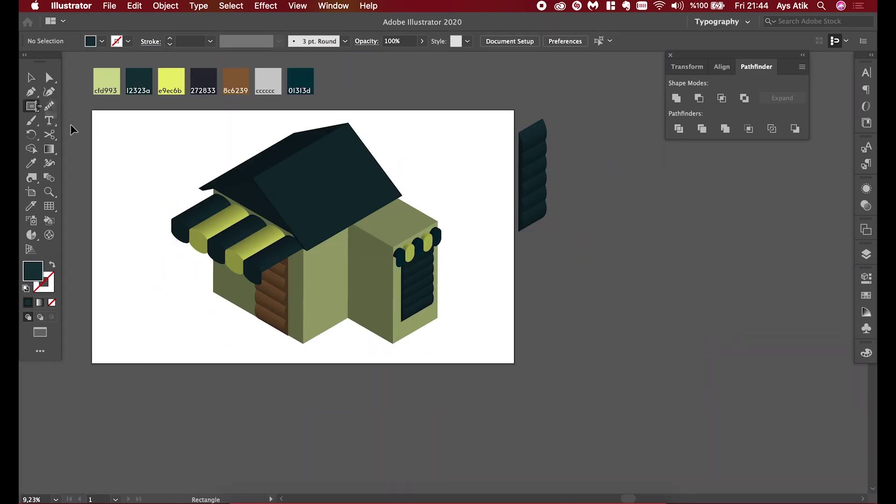
Create a 1600×2500 px rectangle
click(525, 345)
text(16)
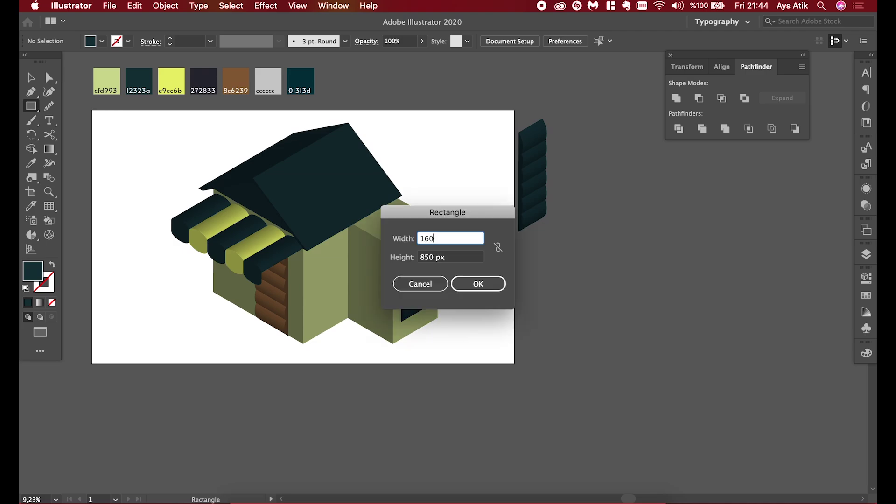
text(0)
key(Tab)
text(2500)
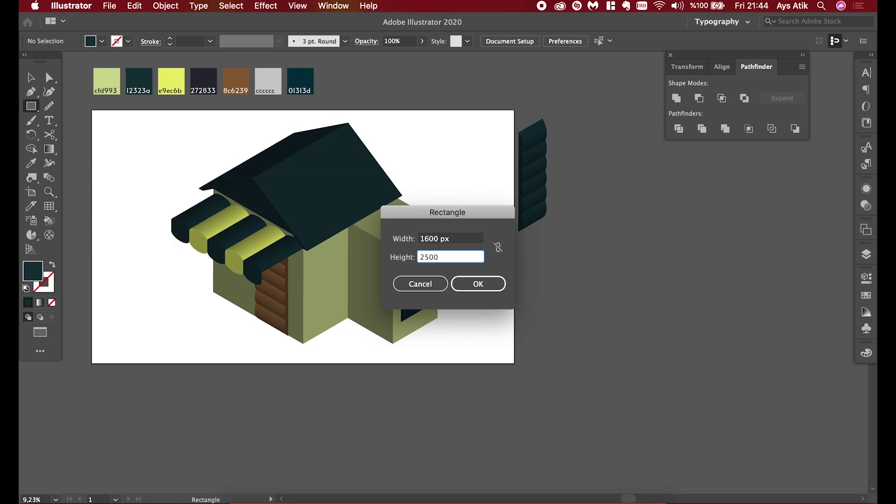
key(Return)
Create a second 750×850 px rectangle
scroll(643, 410, right, 2)
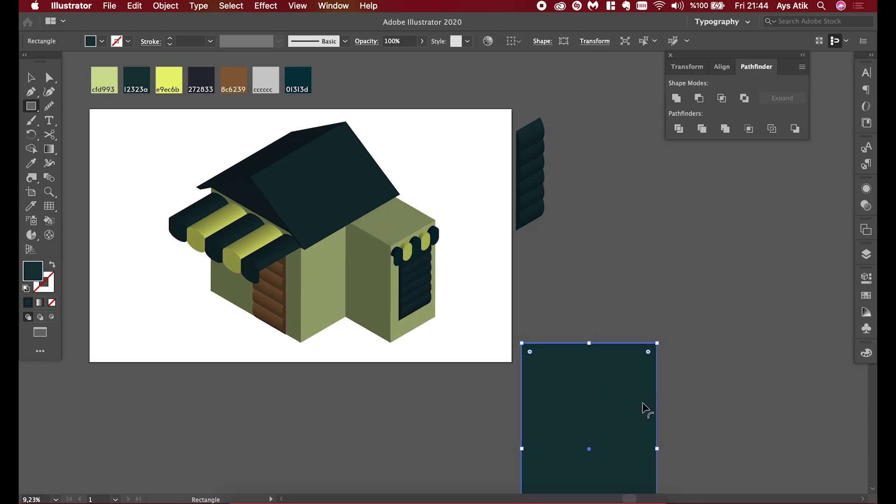
click(540, 279)
text(750)
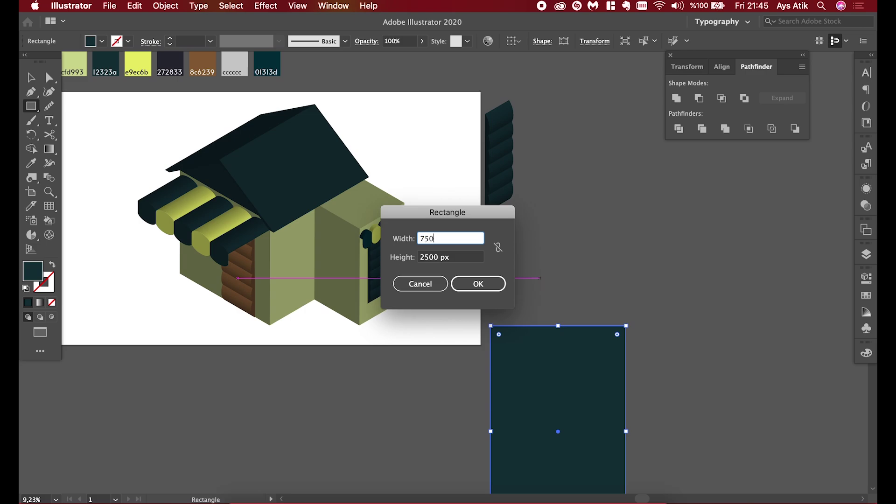
key(Tab)
text(8)
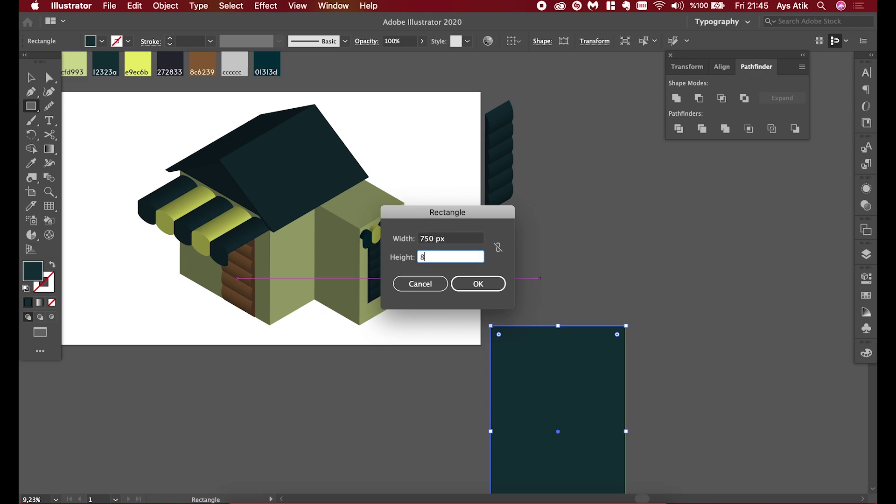
text(0)
key(Return)
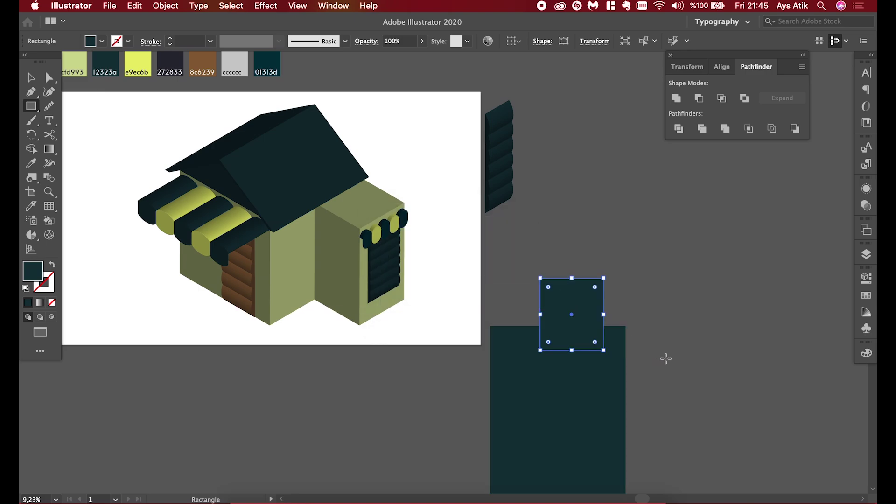
Align the small rectangle at the big one's top-right and unite them into an L shape
scroll(665, 360, right, 3)
scroll(664, 360, down, 2)
key(v)
mouse_move(539, 301)
mouse_down()
mouse_move(611, 332)
mouse_move(624, 348)
mouse_up()
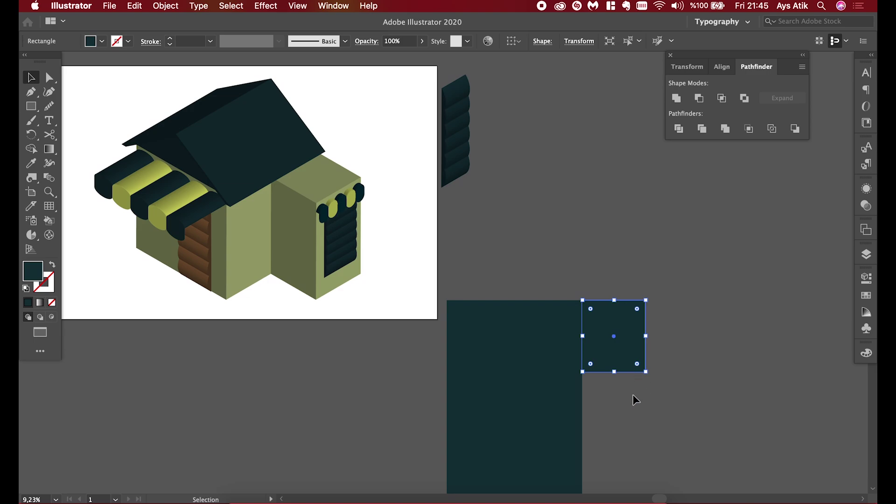
click(633, 395)
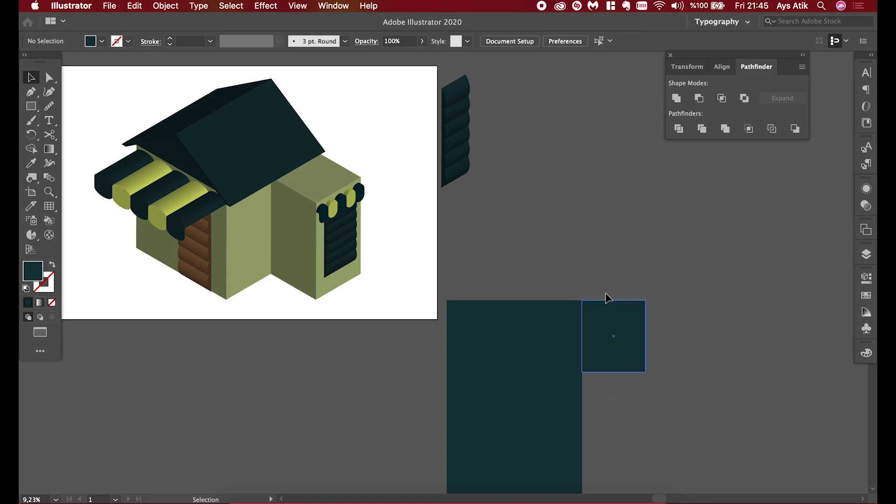
click(558, 324)
click(675, 99)
scroll(561, 165, down, 1)
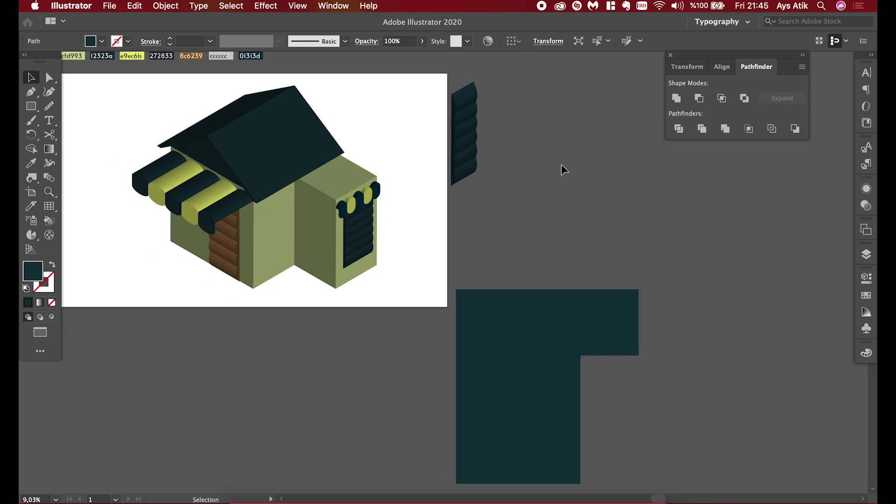
scroll(561, 164, down, 1)
Extrude the L shape Isometric Top at 300 pt with Diffuse Shading
click(268, 5)
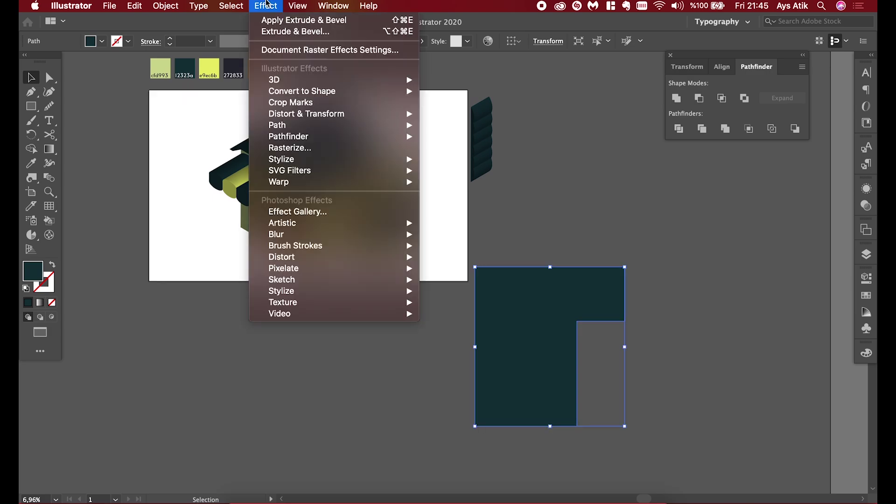
mouse_move(274, 79)
click(448, 81)
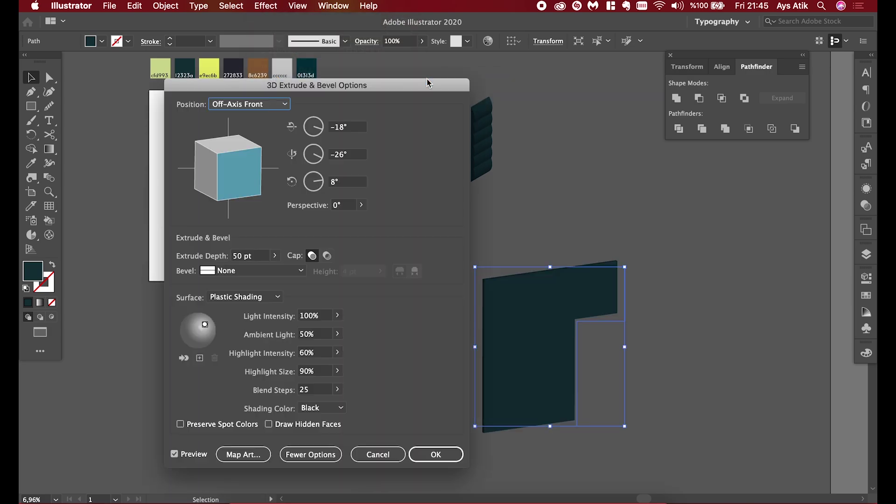
click(290, 104)
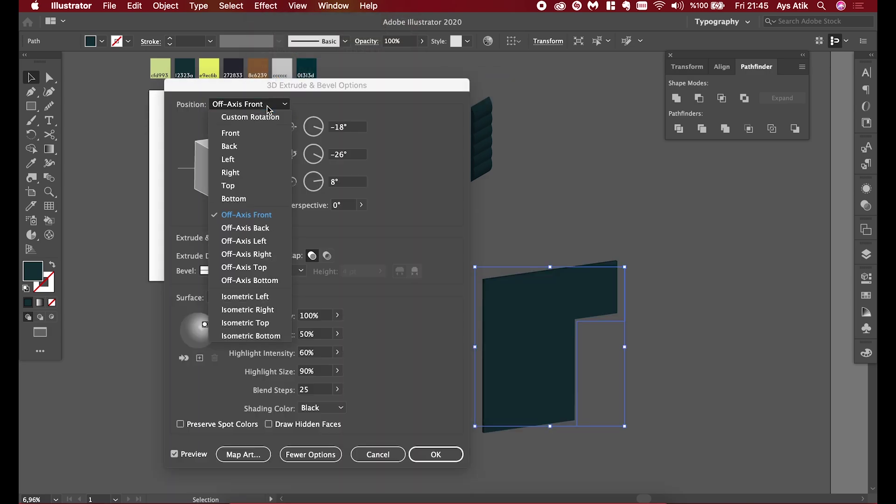
click(270, 323)
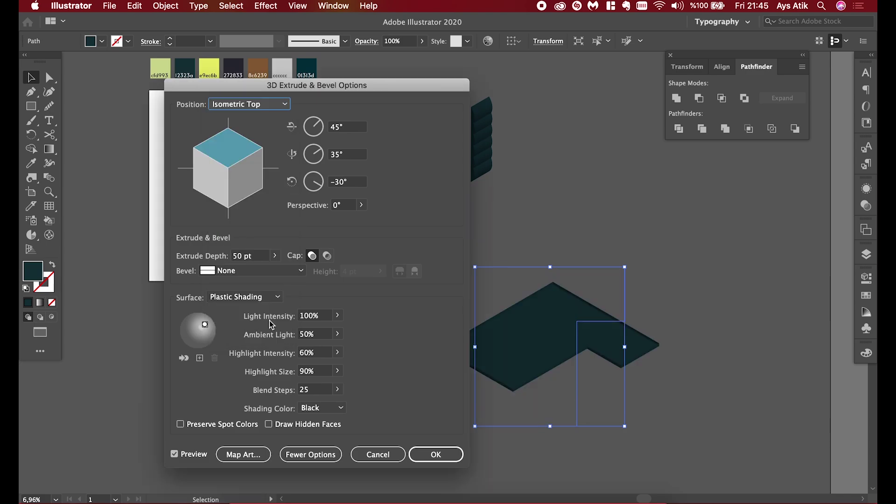
double_click(238, 256)
text(300)
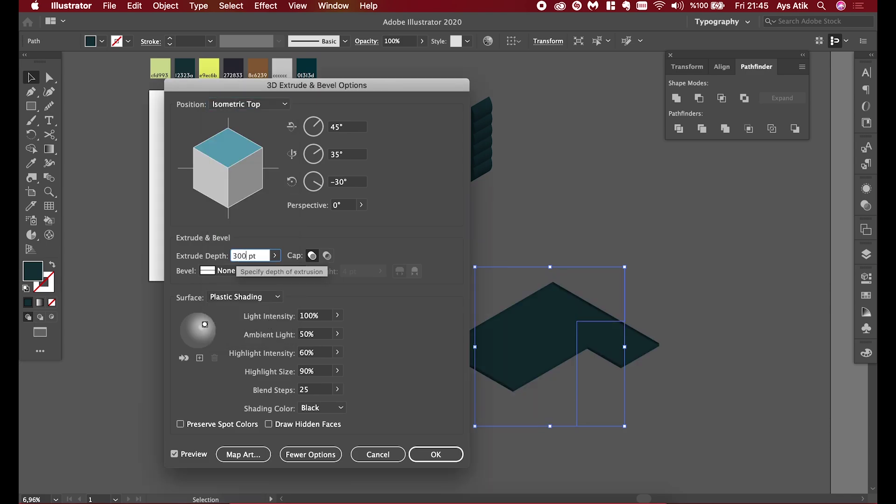
click(275, 259)
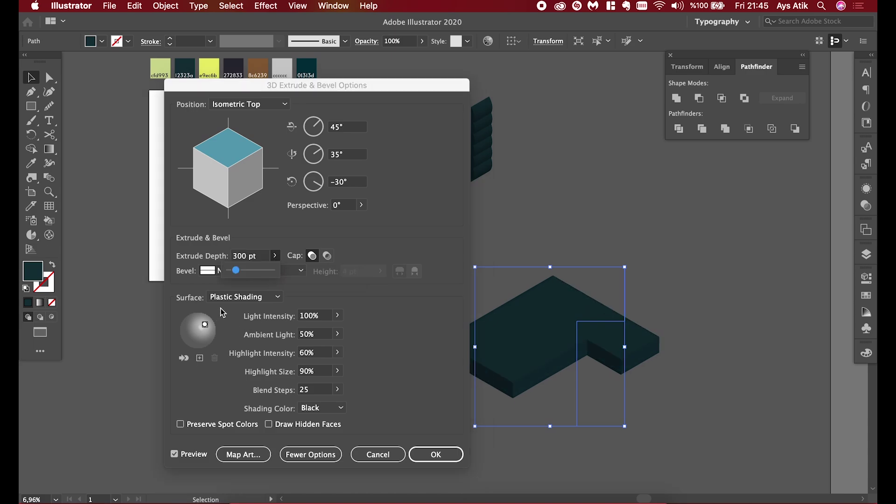
click(245, 297)
click(243, 335)
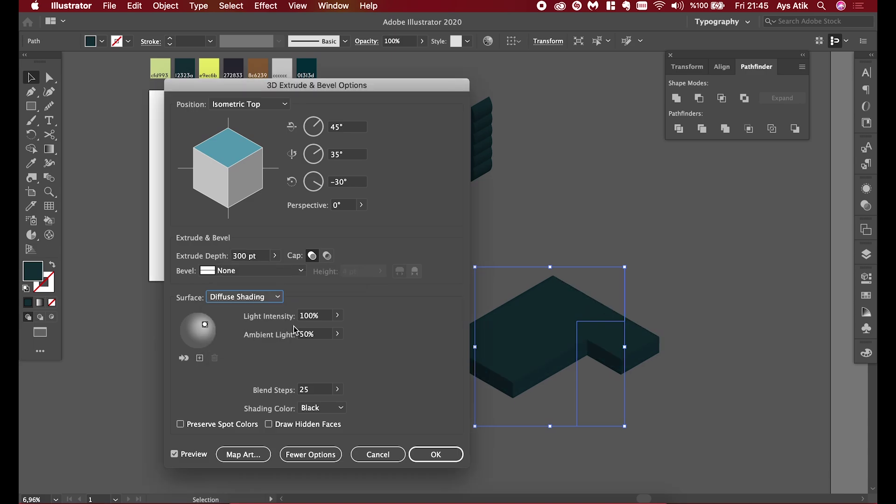
Set light intensity to 75% with the light lowered, apply, and move the base under the house
click(308, 317)
text(7)
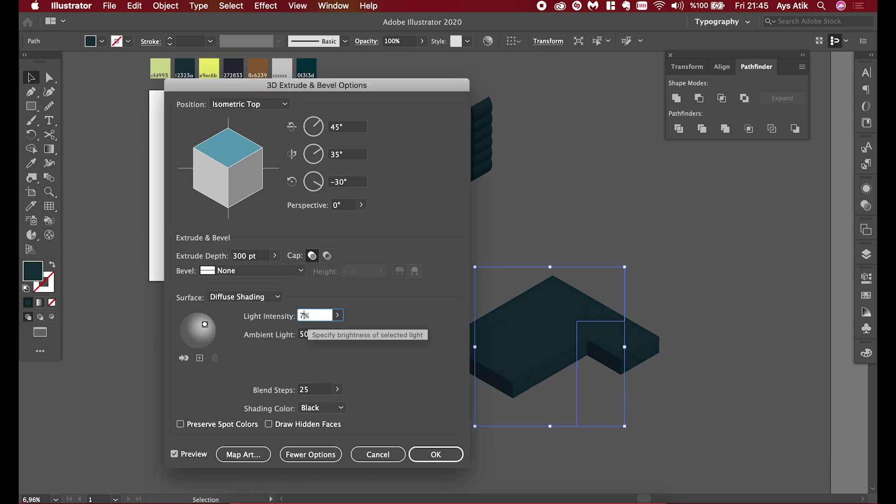
text(5)
click(339, 321)
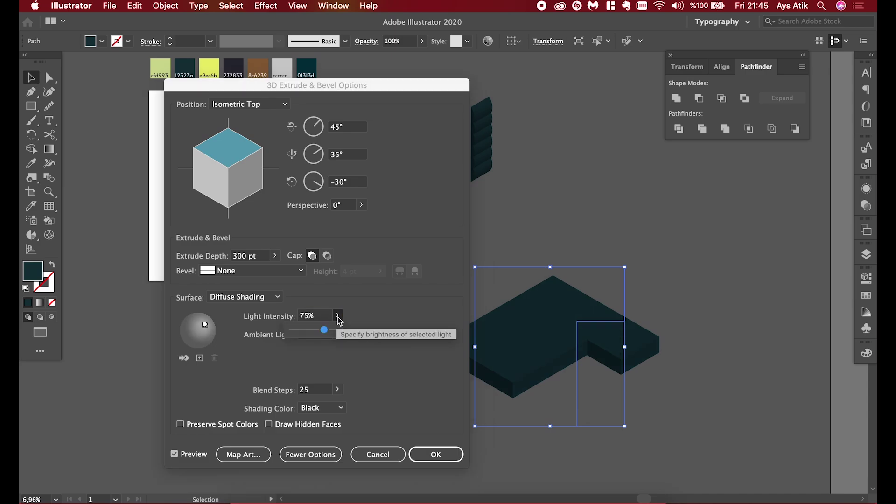
click(389, 337)
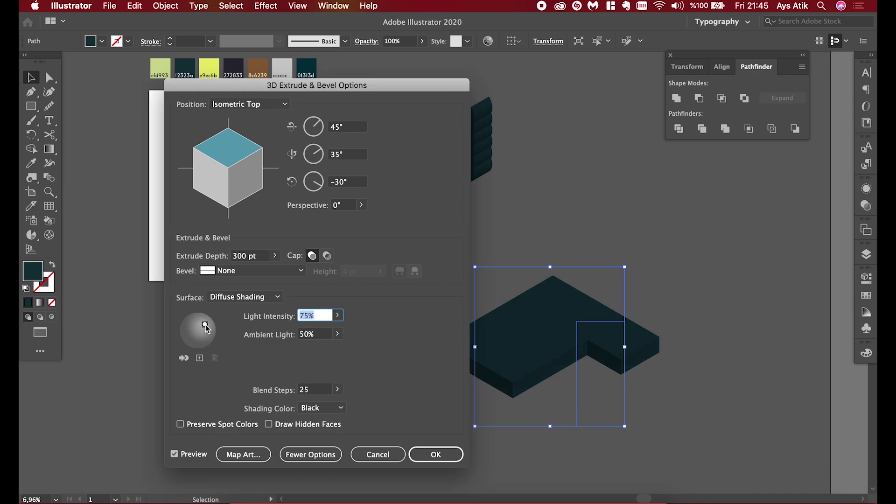
drag(205, 324, 210, 327)
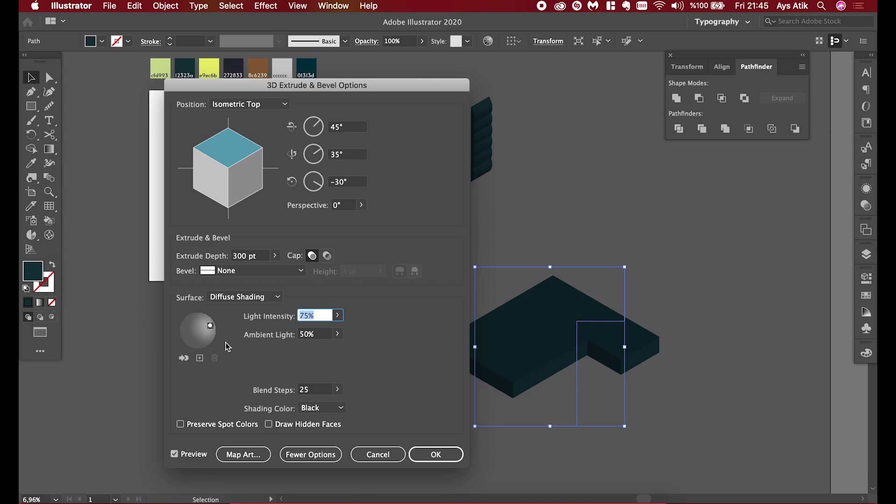
click(422, 450)
drag(543, 327, 291, 235)
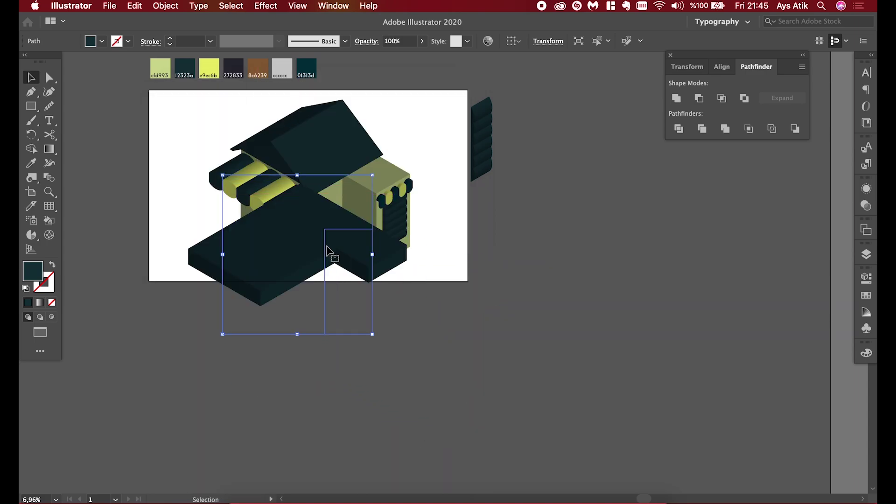
right_click(284, 255)
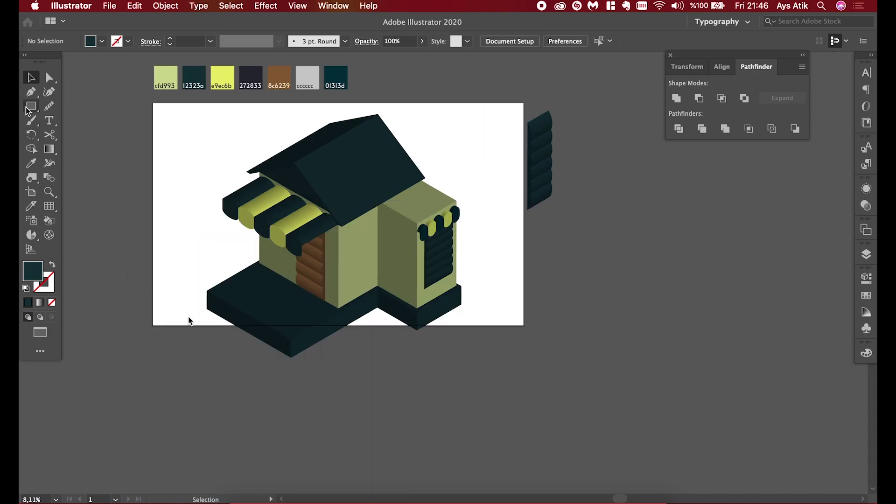
Draw a small circle beside the artboard and fill it light grey cccccc
drag(29, 111, 87, 119)
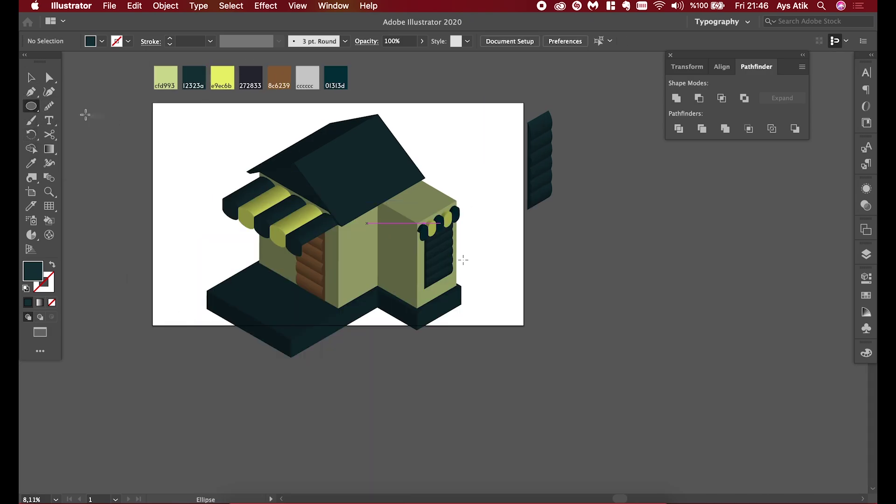
drag(538, 276, 541, 277)
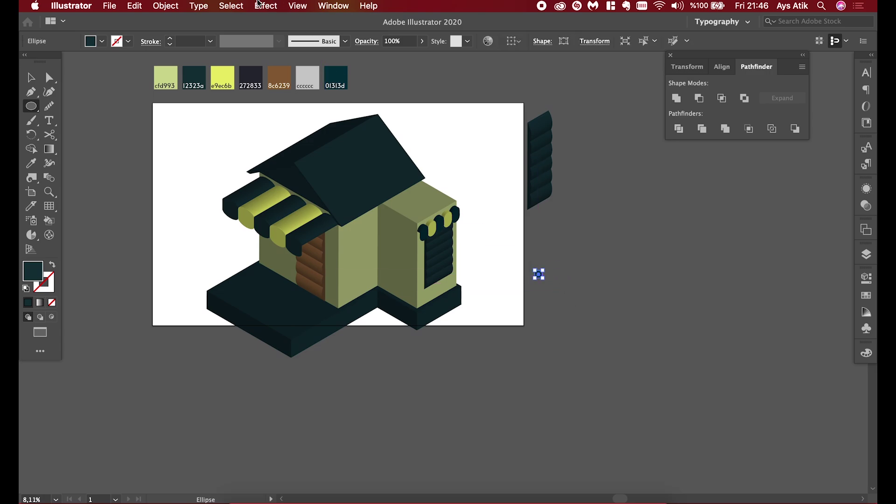
key(i)
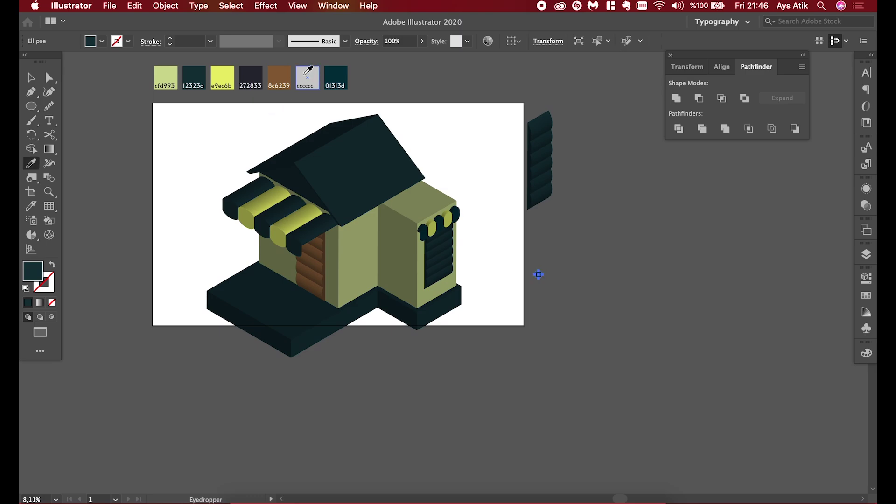
click(306, 74)
key(v)
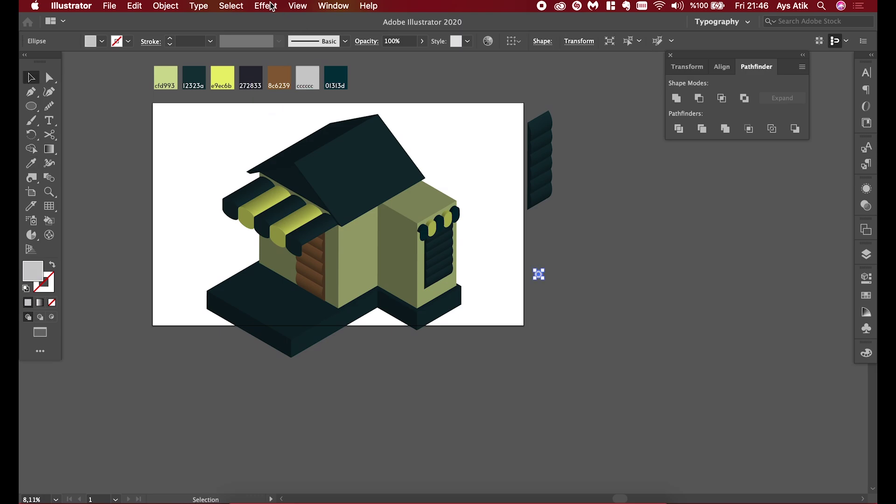
click(271, 5)
mouse_move(295, 80)
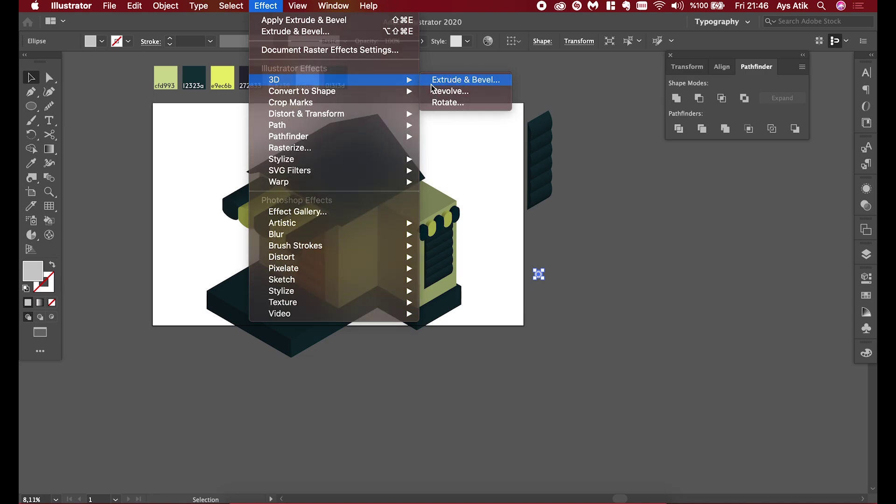
In Extrude & Bevel, set the position to Isometric Top with Diffuse Shading
click(430, 85)
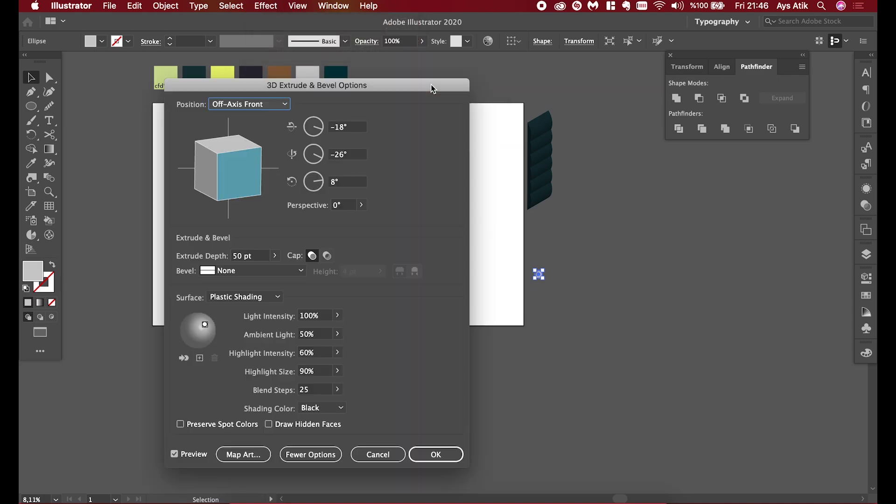
click(279, 109)
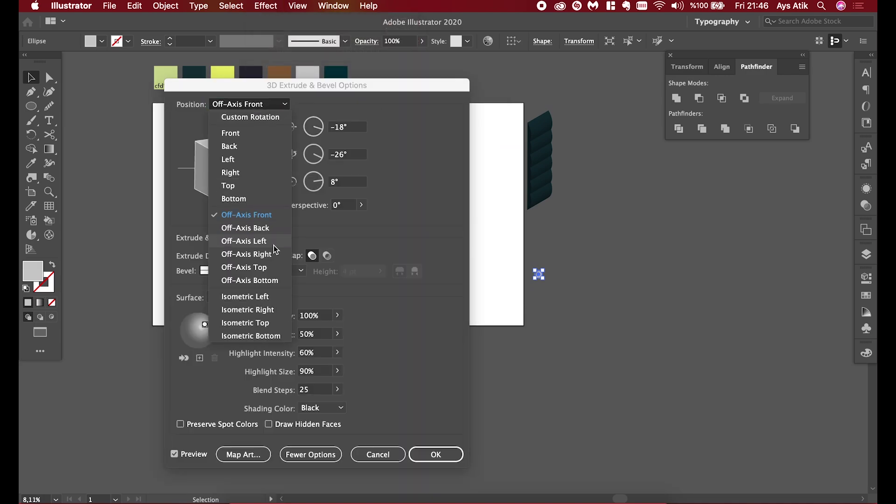
click(272, 322)
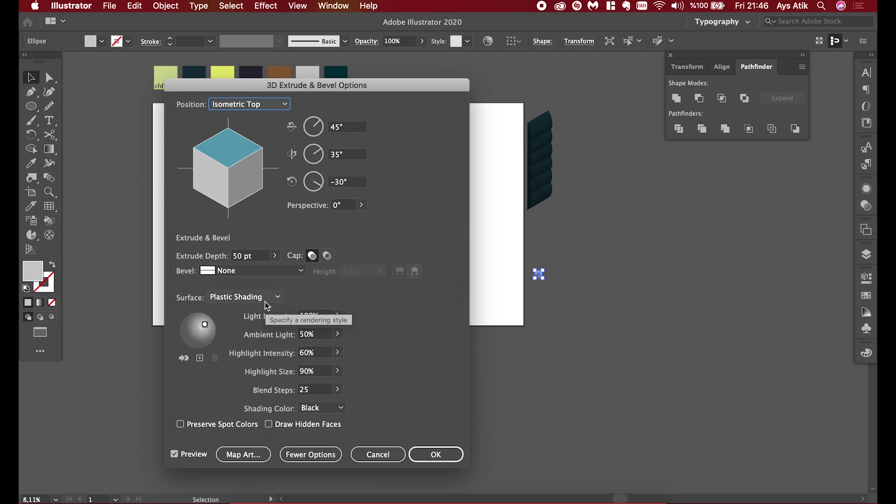
click(266, 299)
click(260, 341)
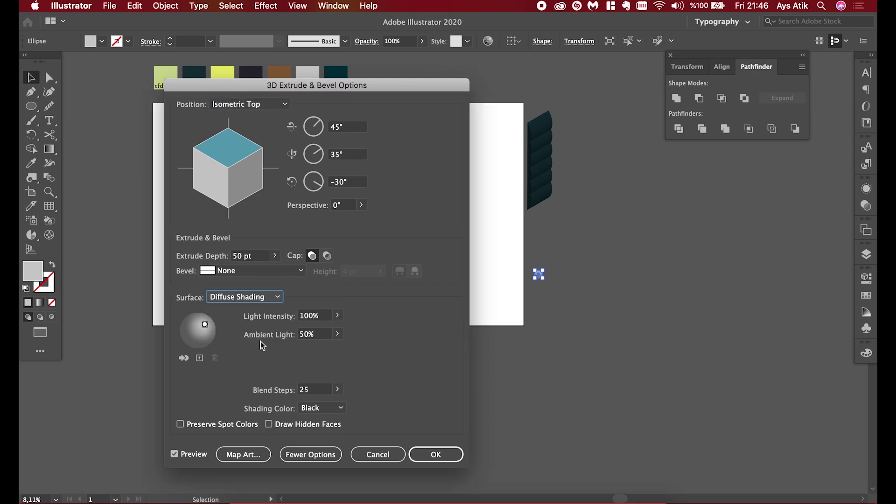
Set the extrude depth to 1500 pt and light intensity to 75%, then apply
double_click(239, 259)
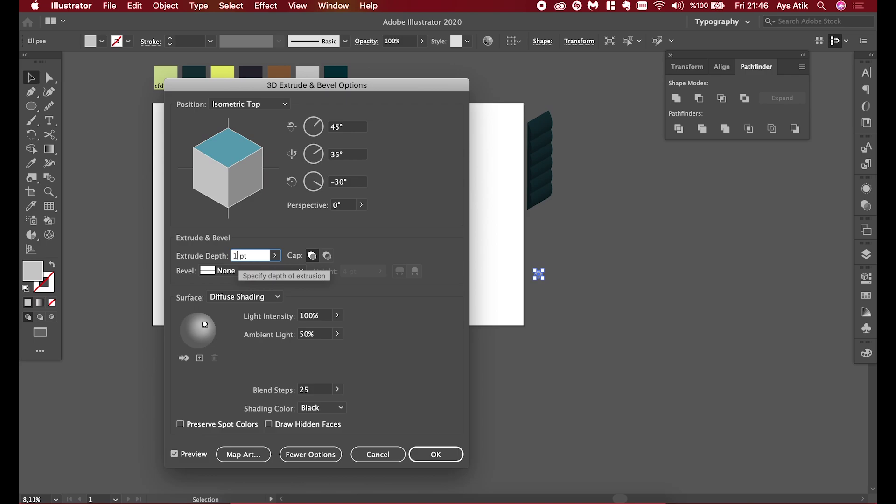
text(1500)
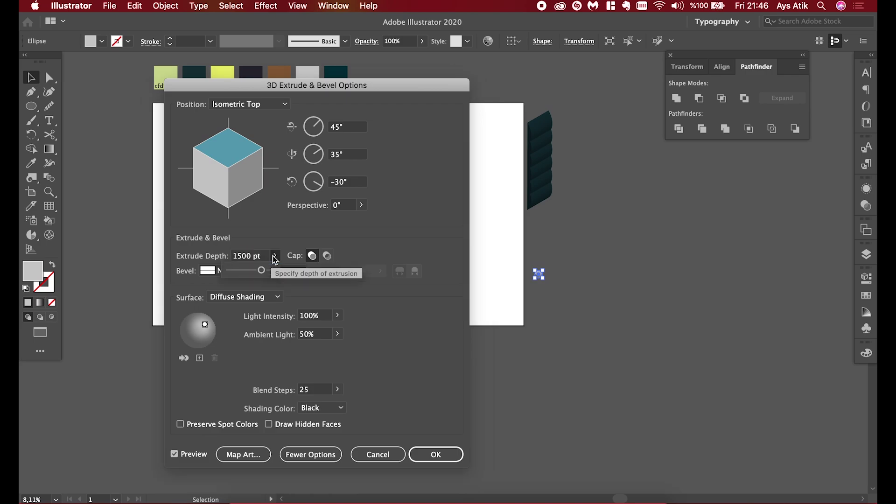
click(275, 257)
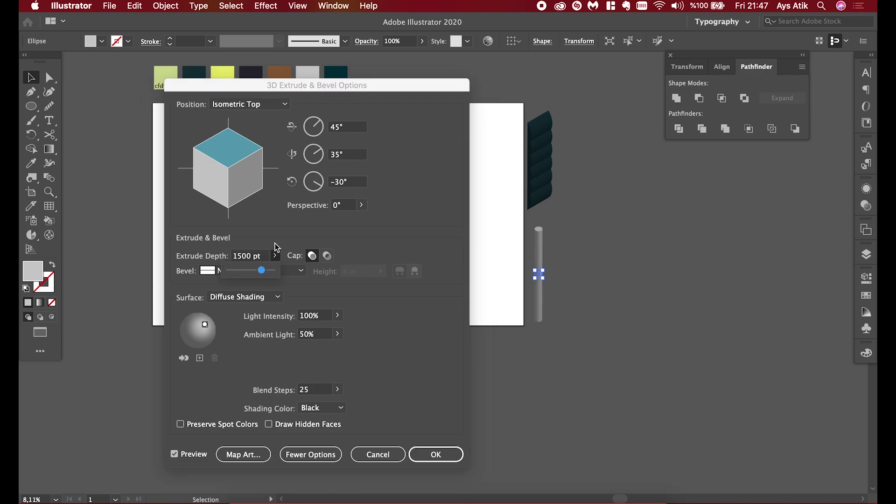
click(276, 248)
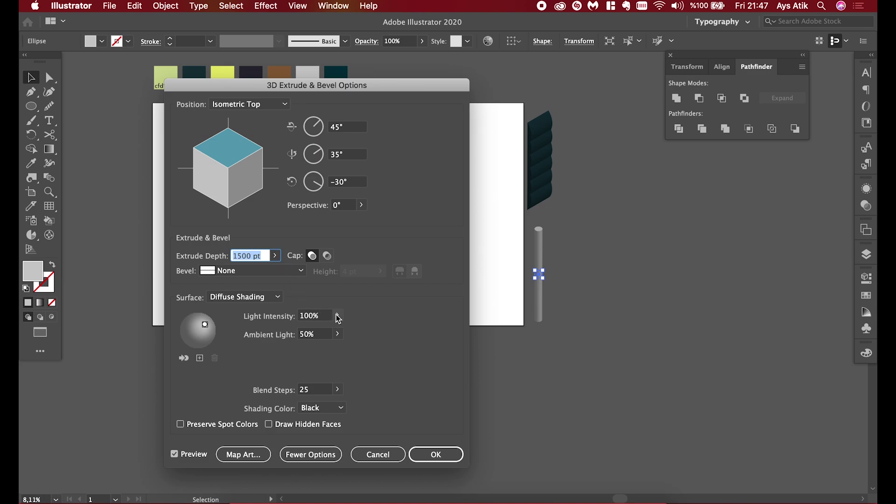
click(308, 318)
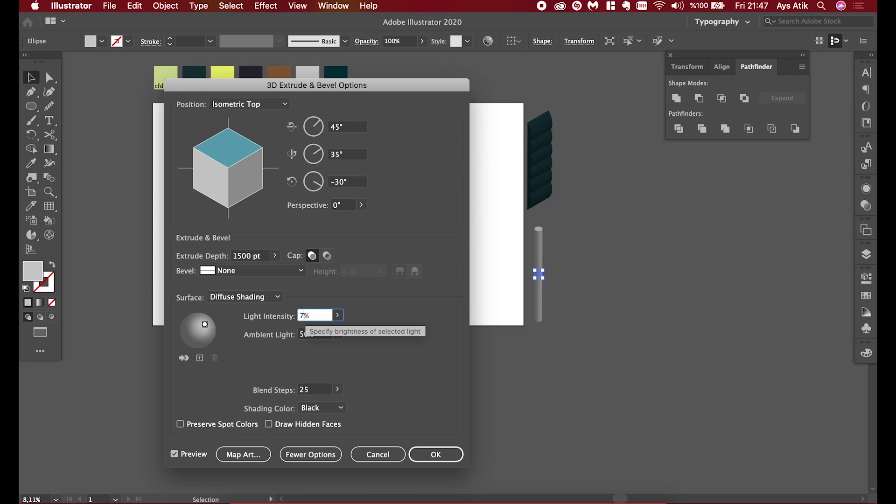
click(338, 316)
drag(206, 325, 209, 323)
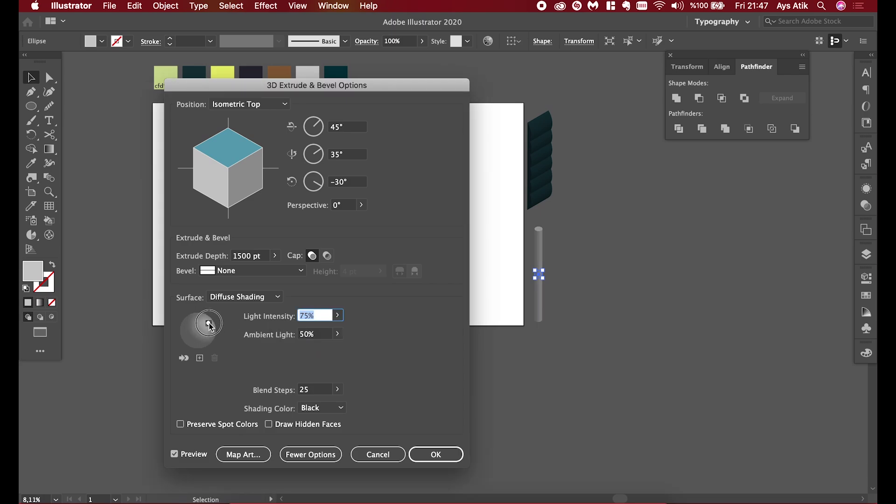
click(423, 454)
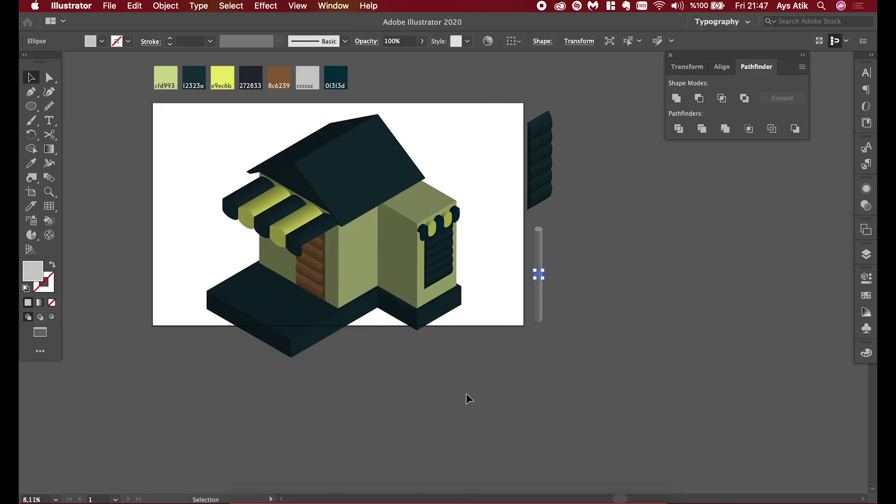
Move the grey pole onto the porch front and send it backward behind the awning
drag(542, 309, 302, 311)
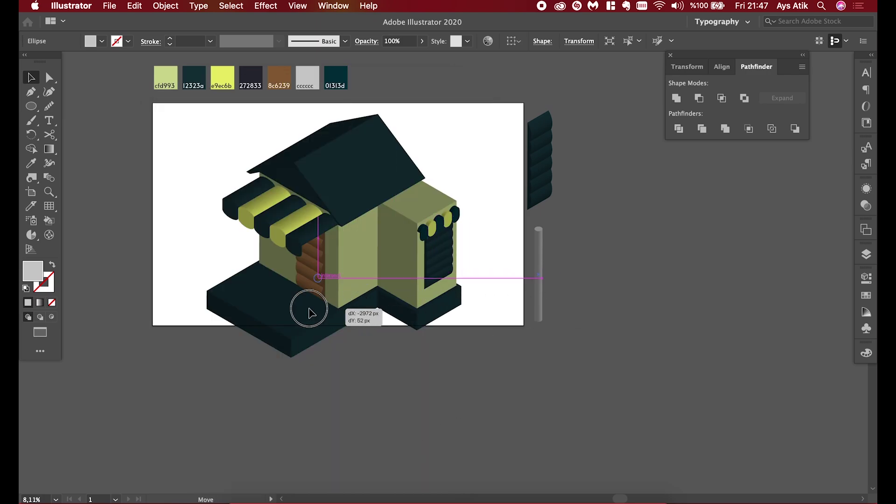
scroll(302, 312, up, 1)
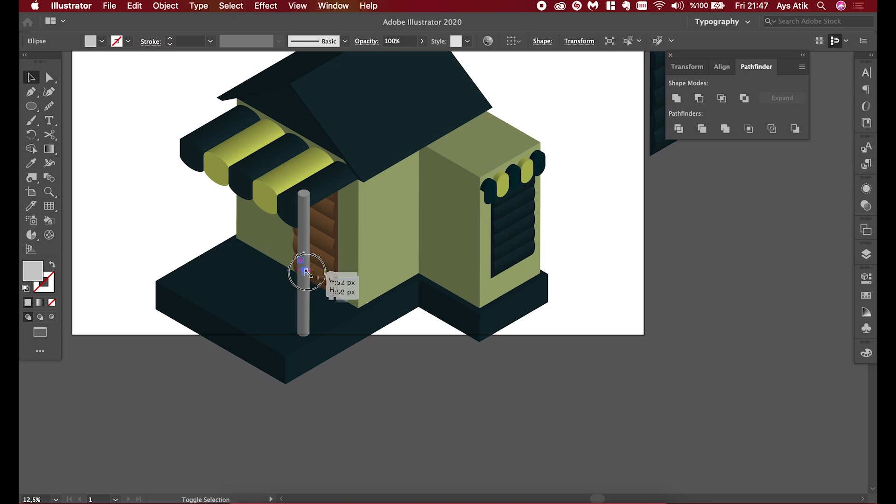
scroll(303, 268, up, 1)
scroll(303, 269, up, 1)
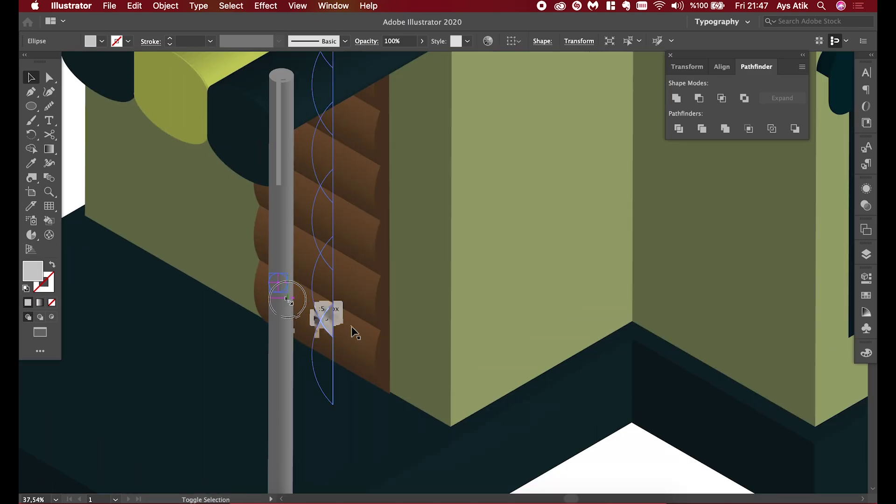
scroll(321, 317, down, 3)
right_click(273, 232)
key(Escape)
right_click(274, 171)
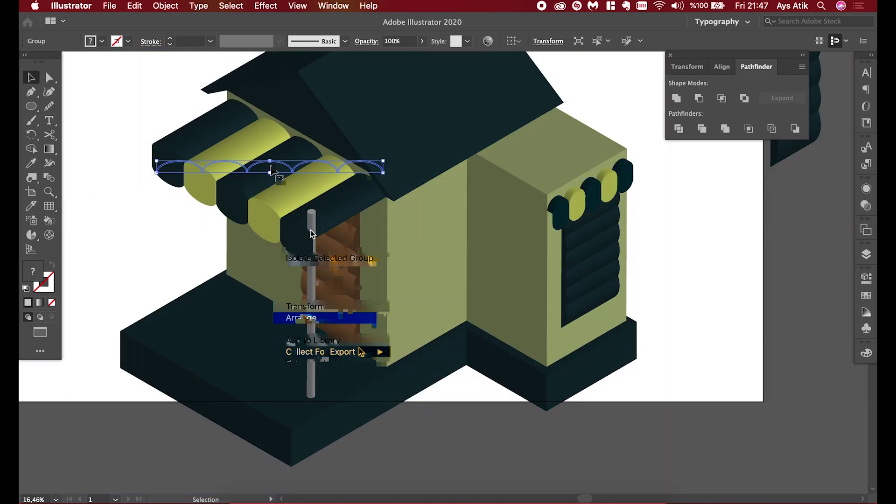
click(411, 315)
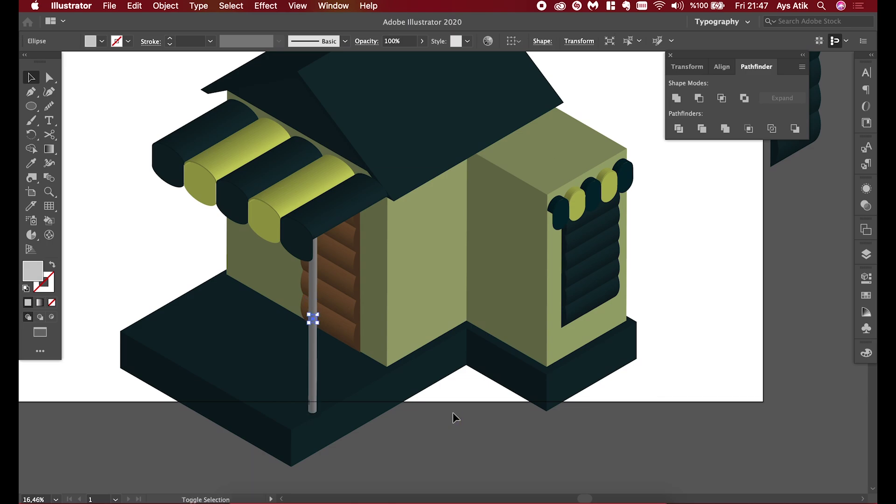
Nudge both porch poles slightly left under the awning
mouse_move(312, 326)
mouse_down()
mouse_move(319, 333)
mouse_move(186, 302)
mouse_up()
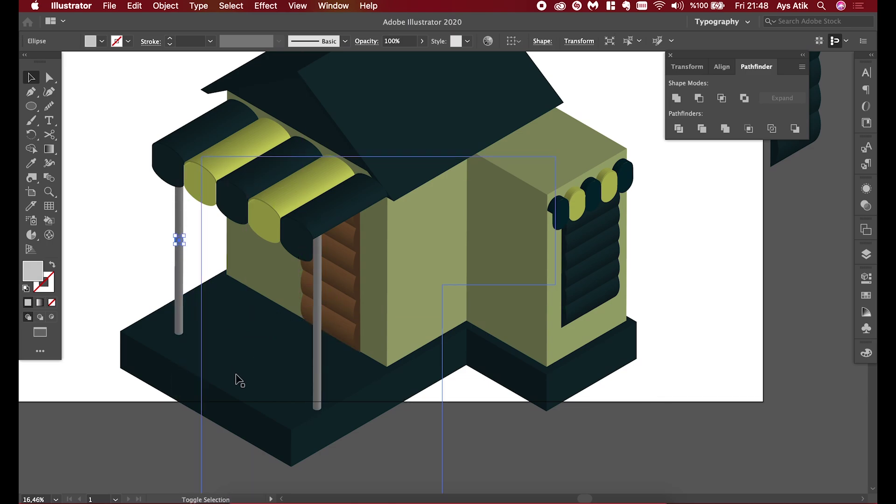
key(Left)
key(Left)
click(319, 364)
key(Left)
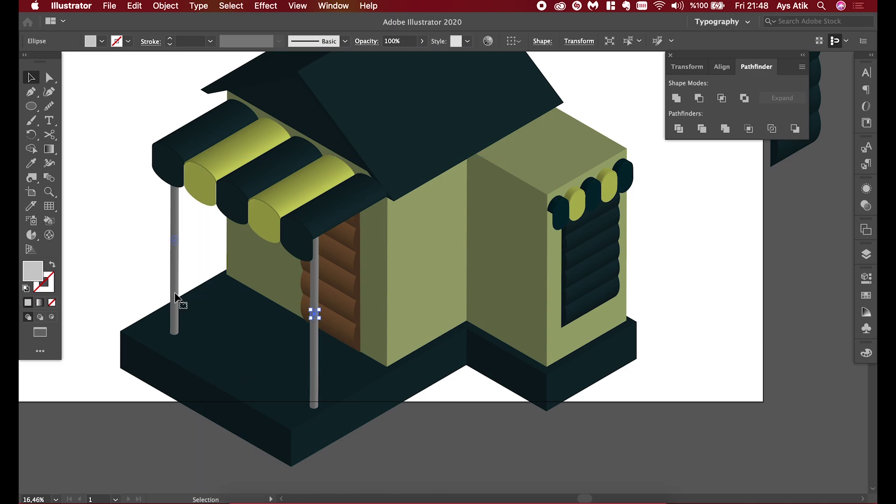
key(Left)
click(315, 359)
key(Left)
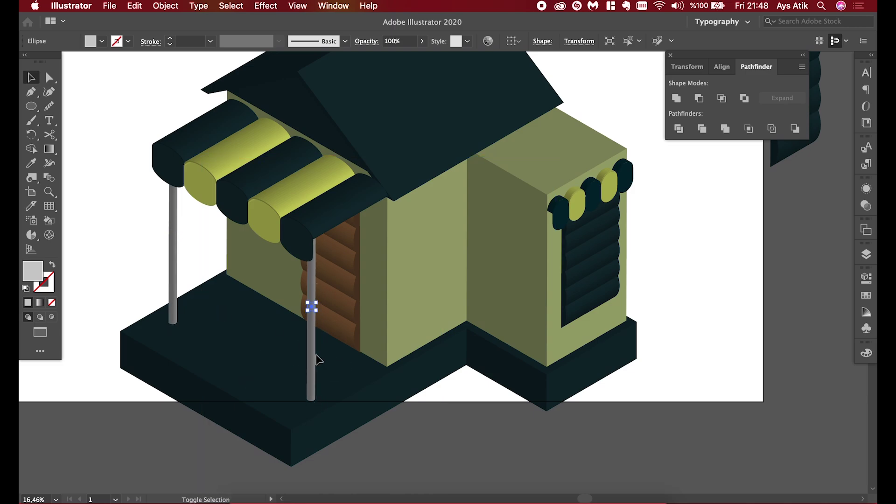
alt+scroll(407, 407, down, 4)
Keep the poles light grey cccccc after briefly trying the dark teal swatch
key(i)
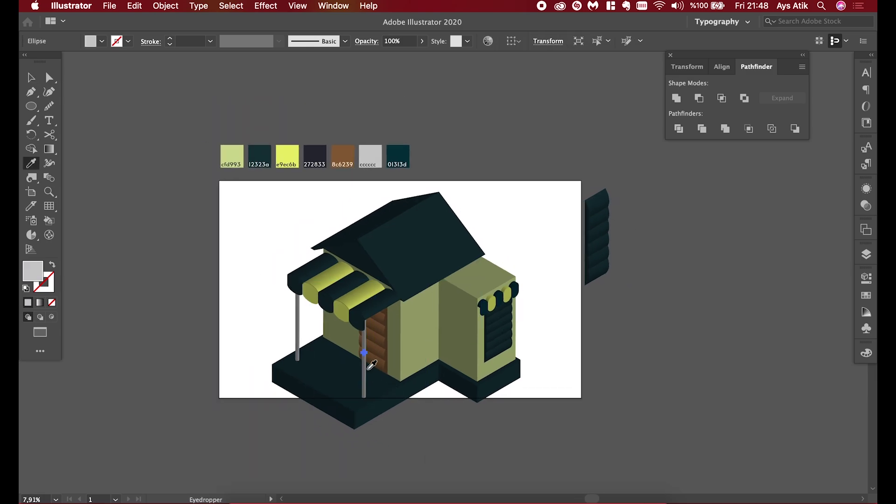
click(369, 369)
key(cmd+z)
click(259, 157)
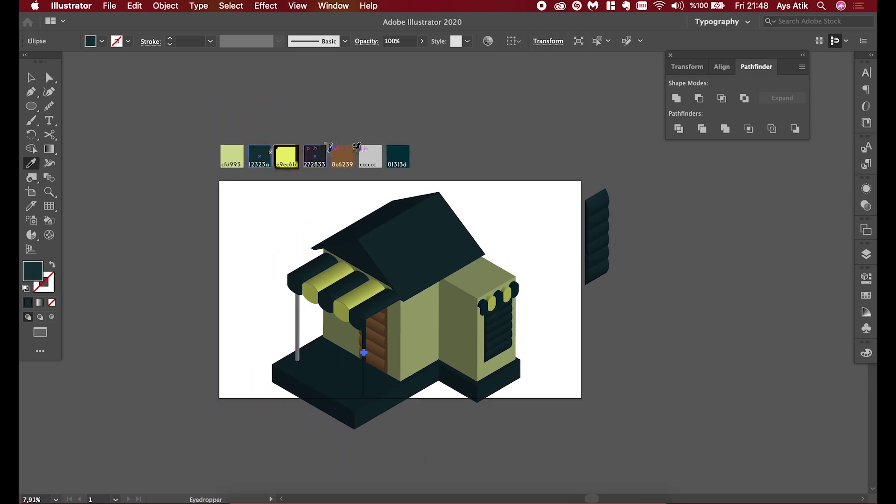
click(370, 157)
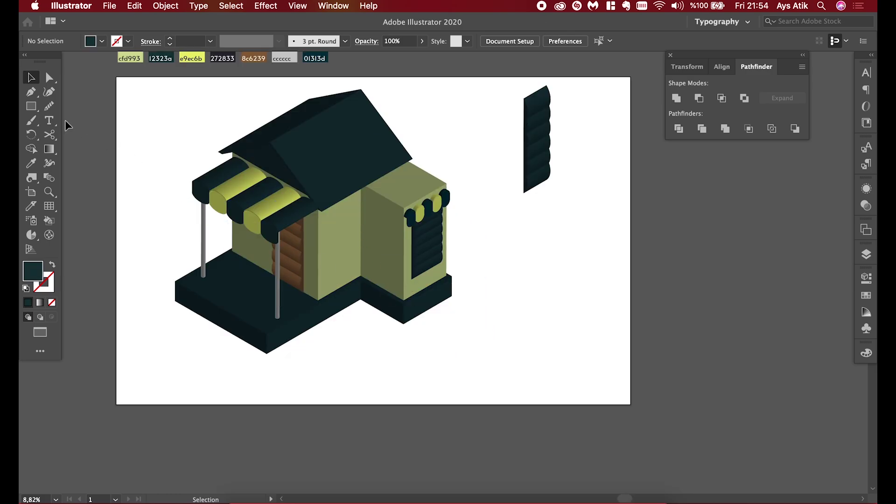
Create a small square plus 200×100 and 300×100 rectangles below the artboard
click(516, 426)
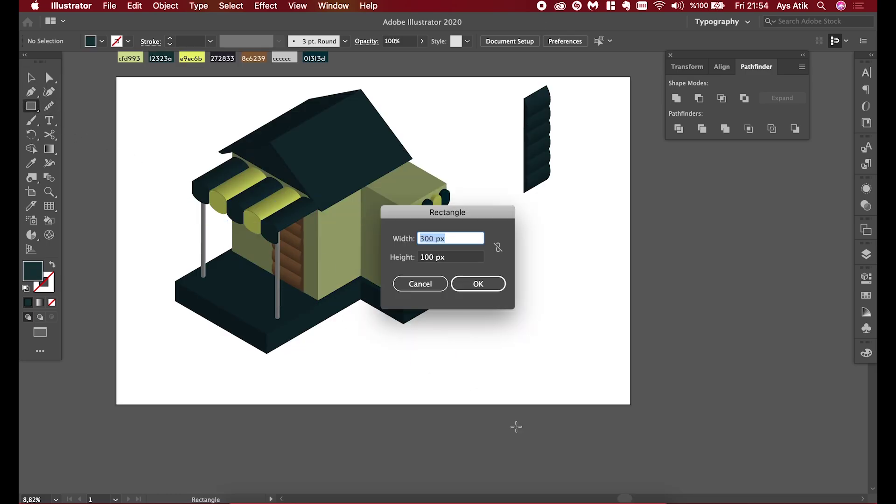
key(Return)
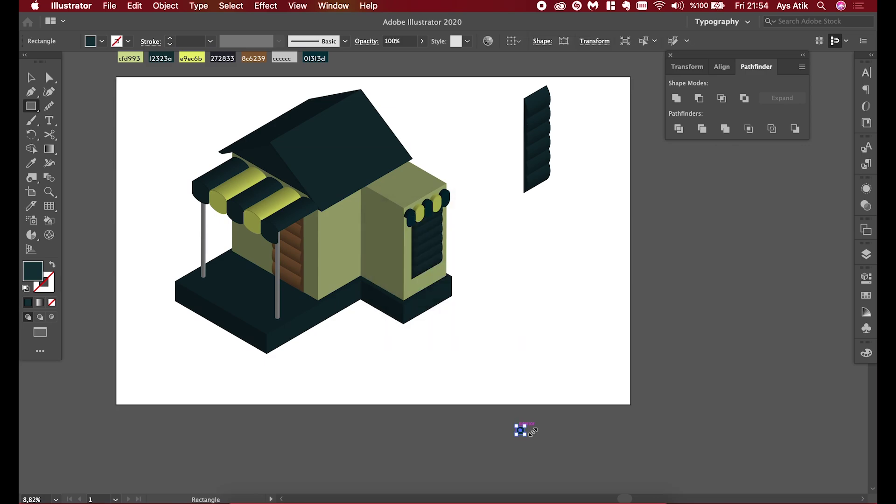
scroll(539, 446, up, 2)
scroll(537, 443, up, 2)
scroll(526, 426, up, 2)
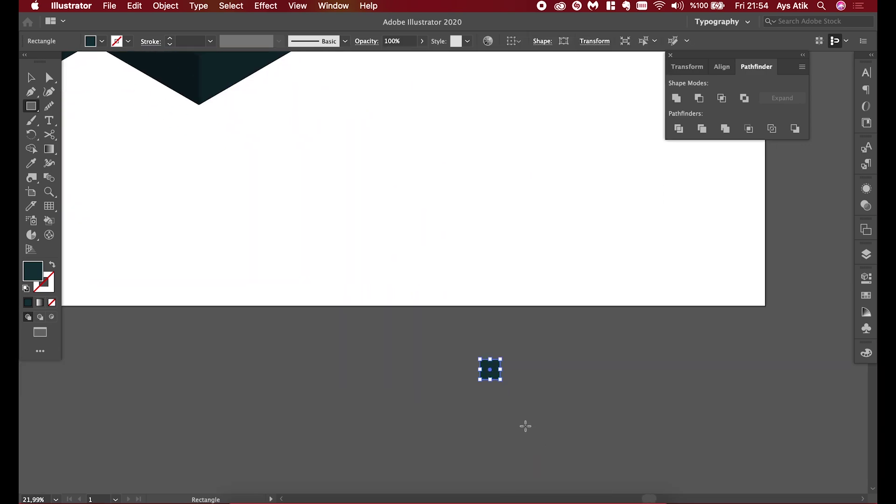
click(526, 426)
text(0)
key(Return)
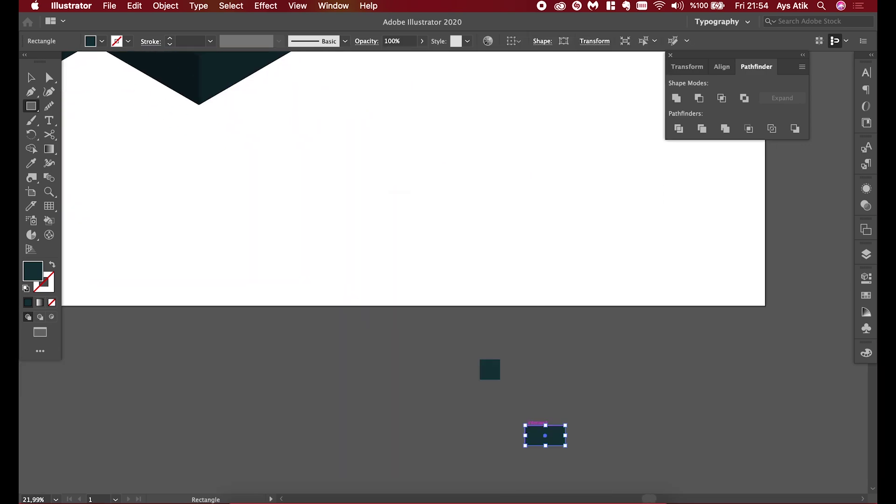
click(554, 391)
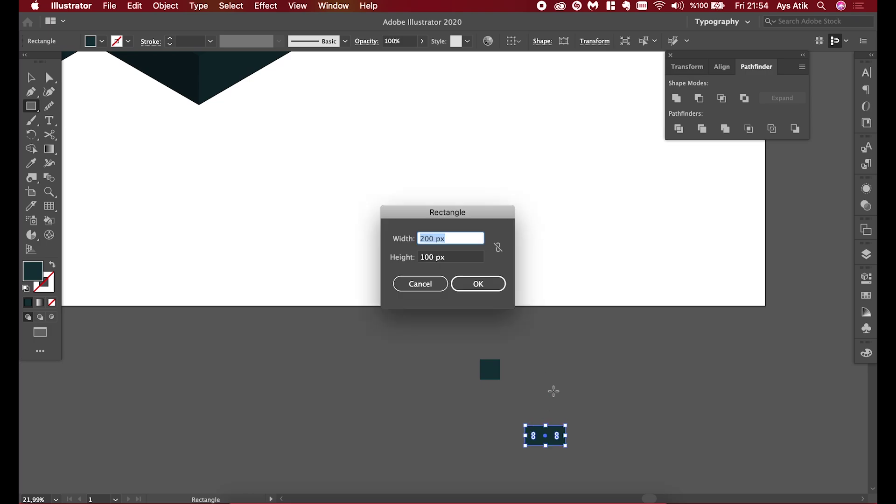
text(0)
key(Return)
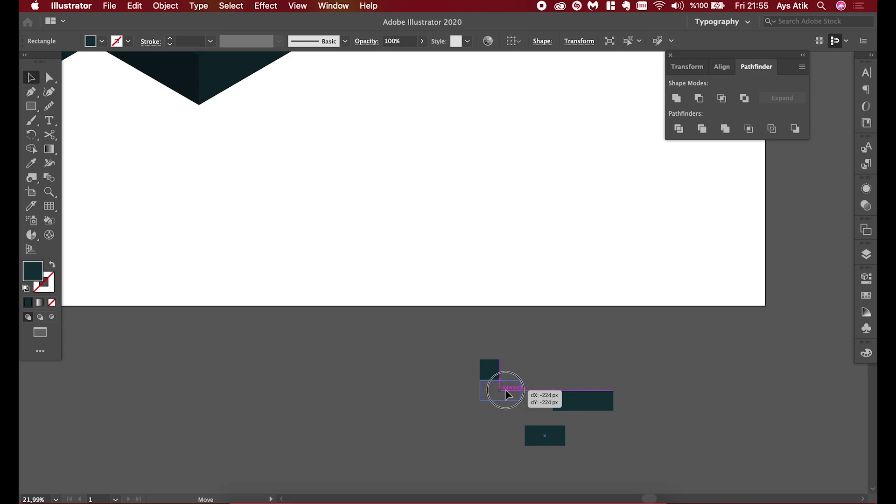
Stack the three rectangles as stairs and select them all
drag(505, 390, 492, 402)
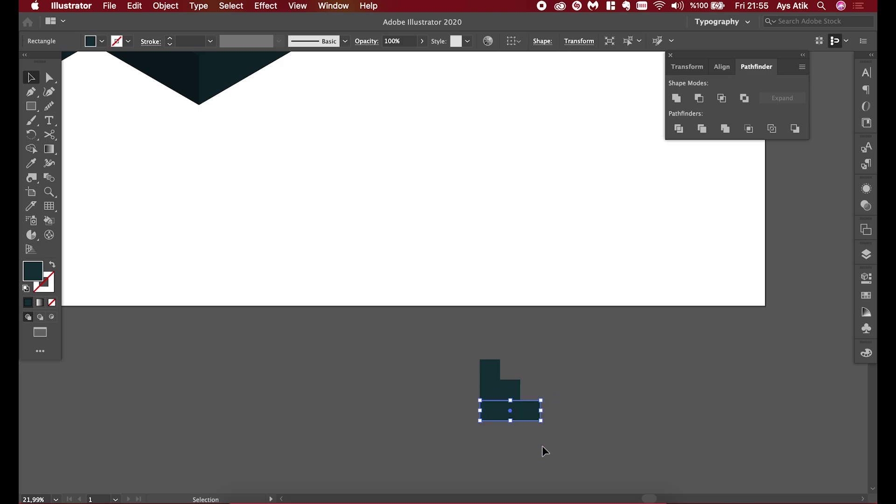
click(592, 403)
scroll(528, 389, up, 5)
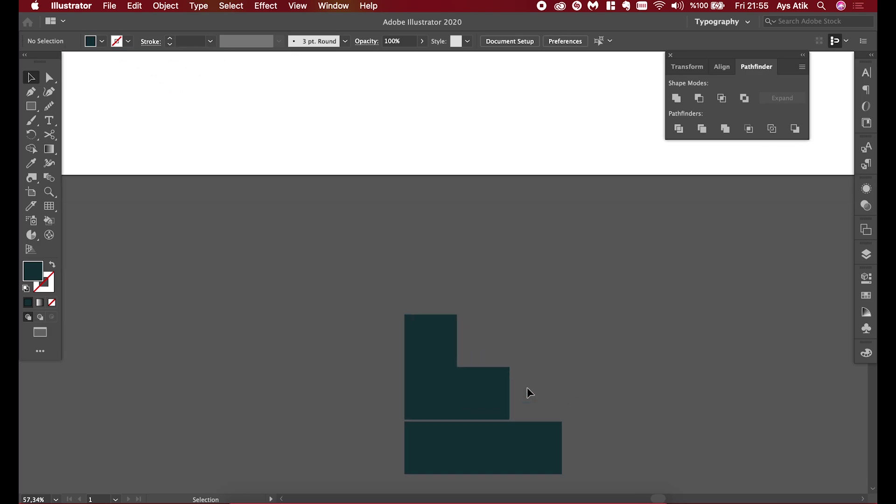
drag(485, 461, 604, 426)
drag(509, 438, 429, 438)
drag(402, 476, 467, 369)
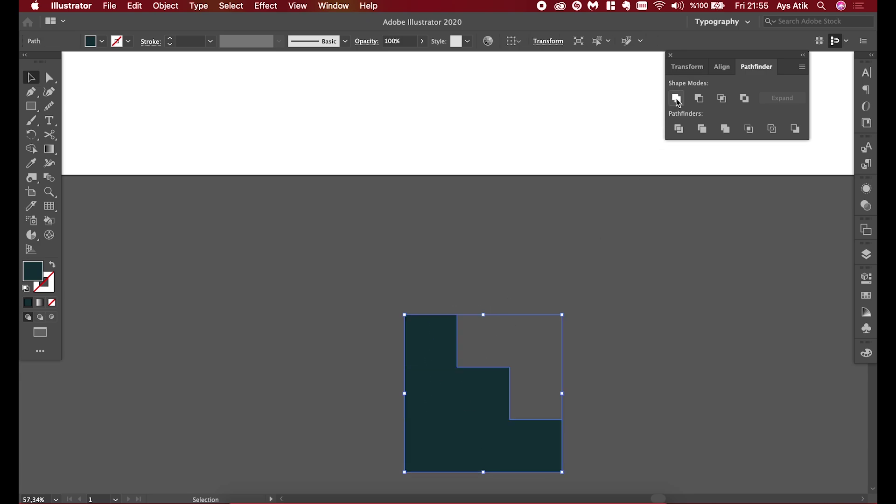
scroll(579, 207, down, 4)
Reflect the stepped shape vertically and place it beside the porch base
scroll(579, 208, down, 2)
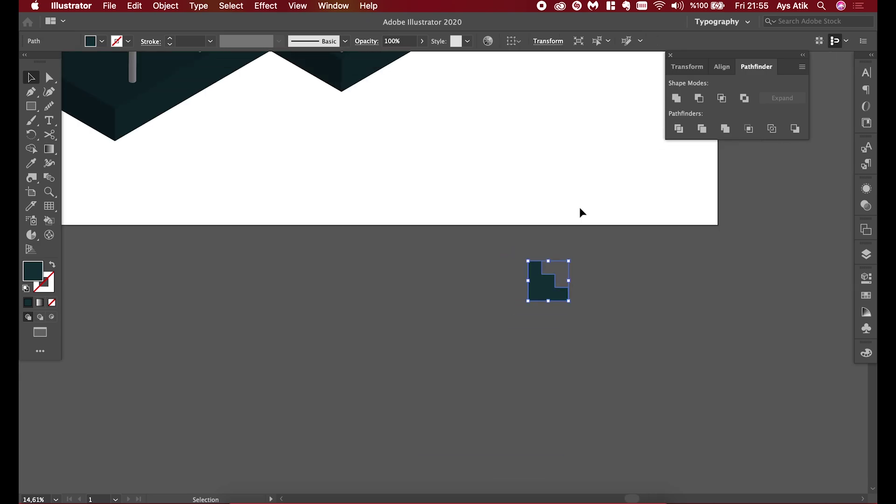
scroll(580, 211, up, 2)
right_click(541, 352)
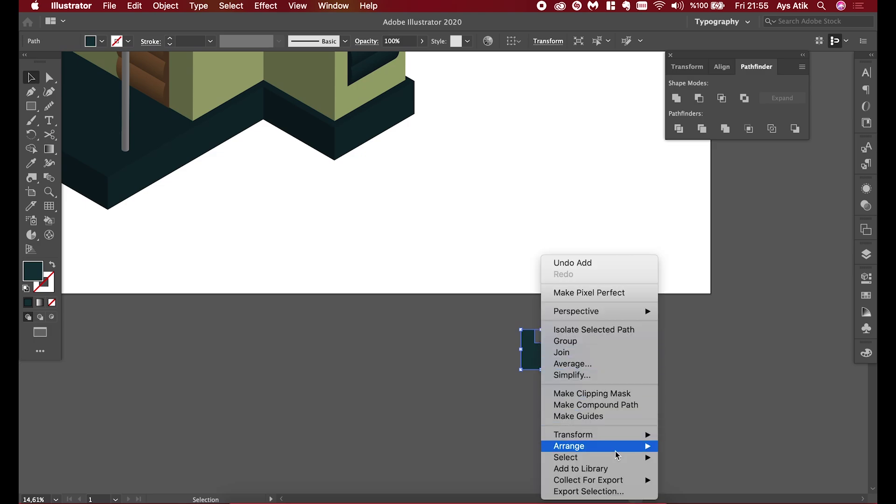
click(674, 429)
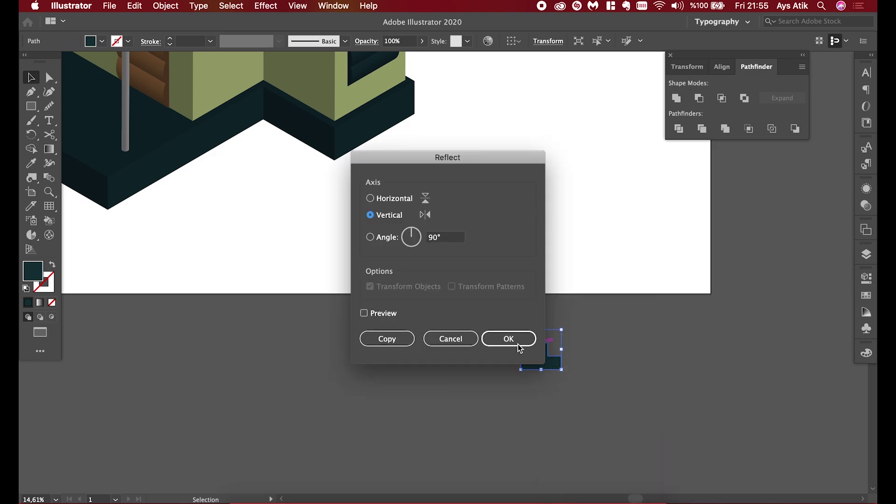
click(508, 337)
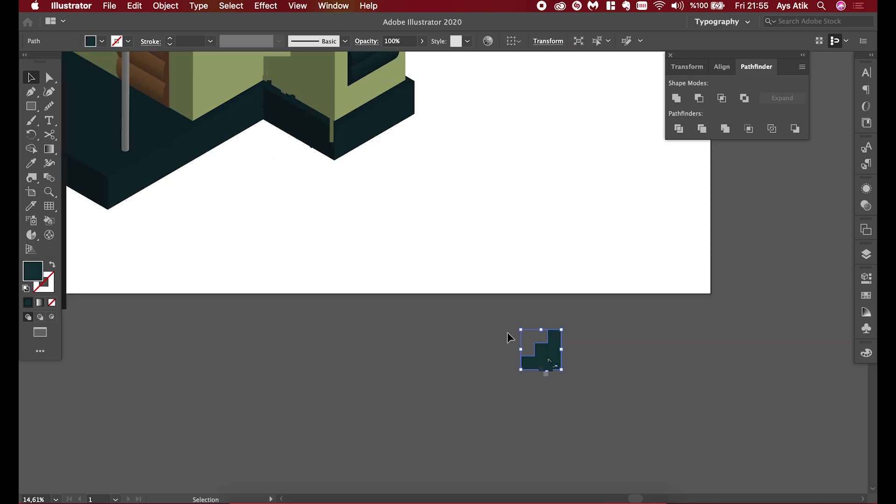
scroll(567, 373, down, 2)
drag(568, 372, 151, 233)
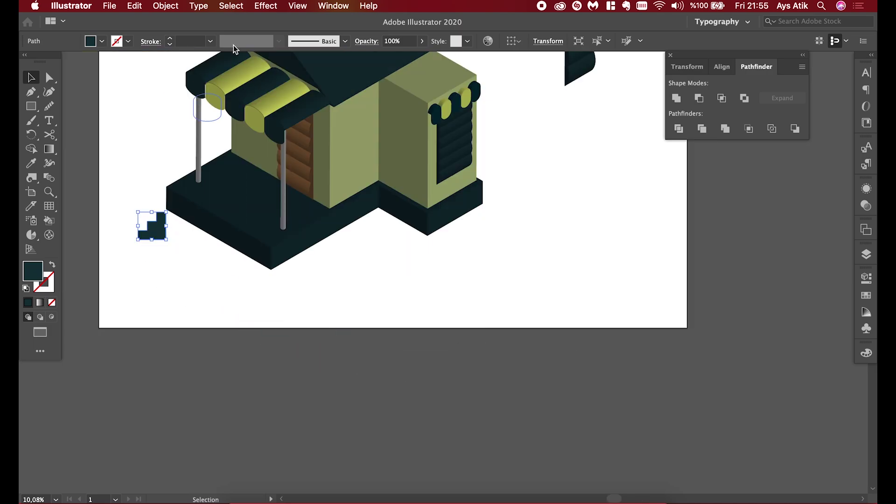
click(267, 6)
mouse_move(275, 79)
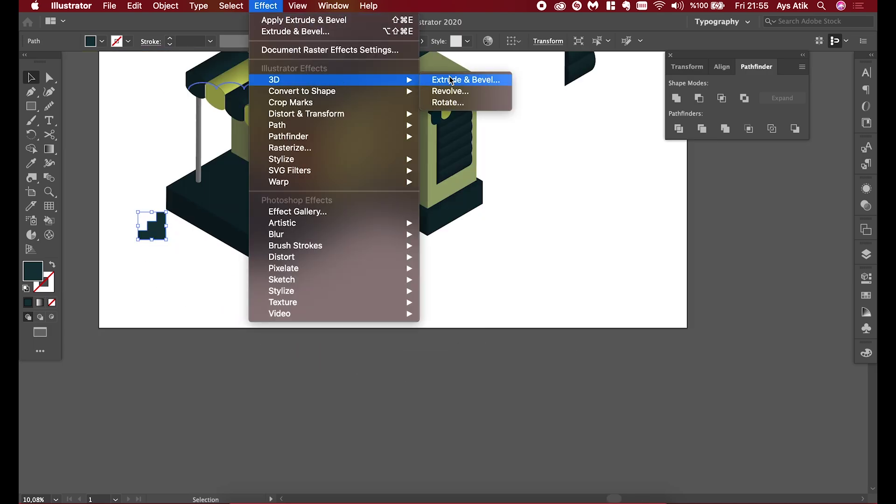
Extrude the stepped shape Isometric Right, 1600 pt deep, with Diffuse Shading
click(451, 80)
drag(330, 95, 543, 64)
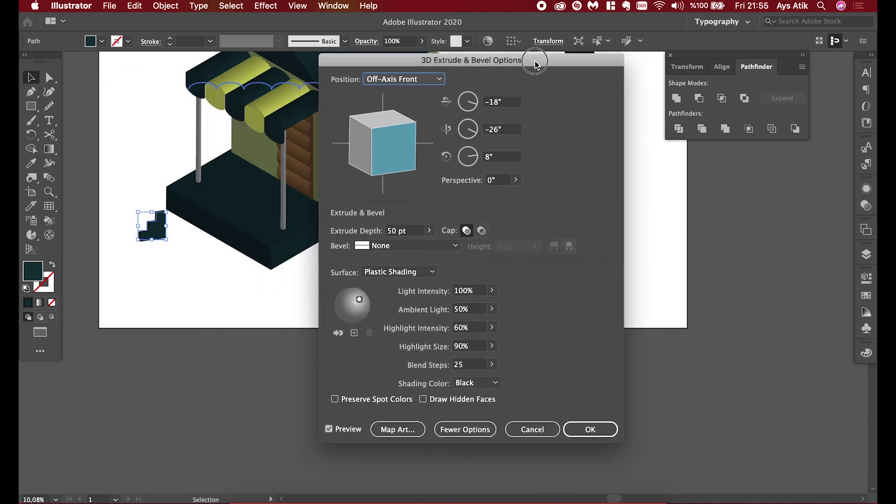
click(447, 78)
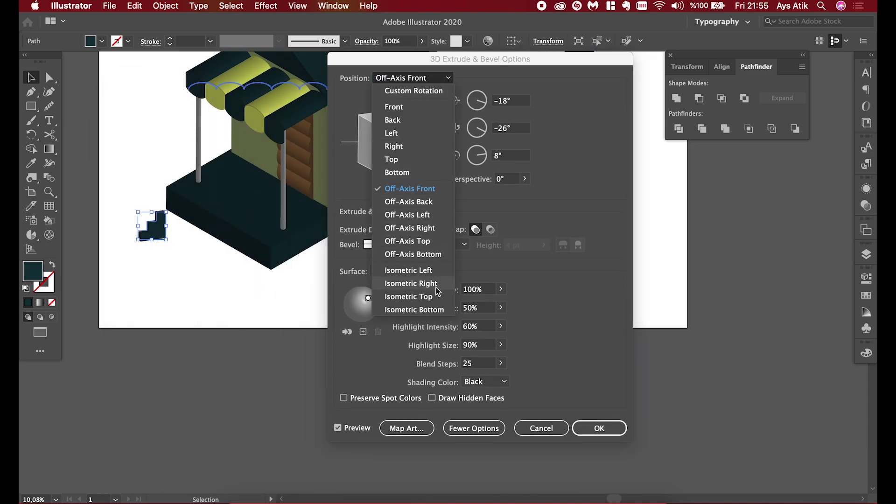
click(411, 283)
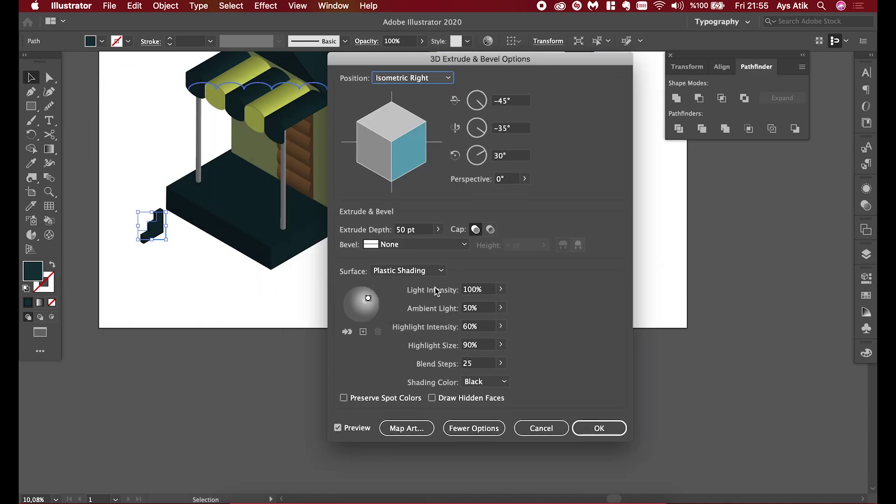
double_click(403, 230)
text(160)
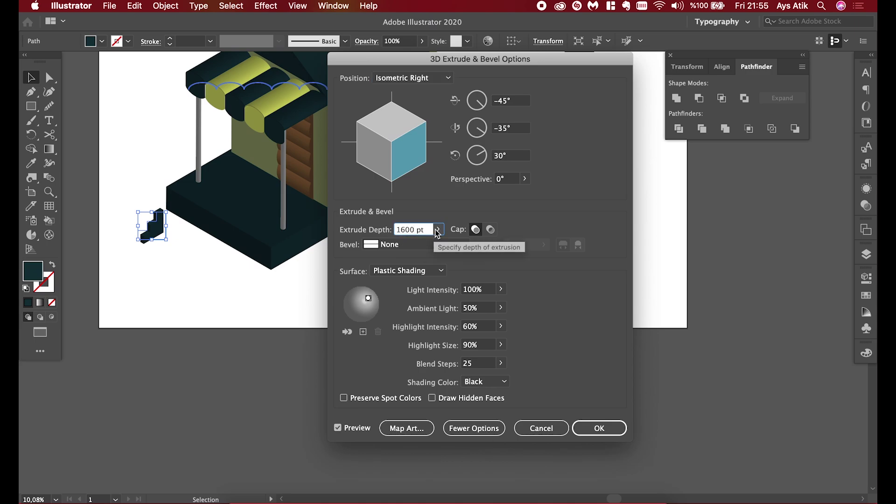
click(437, 231)
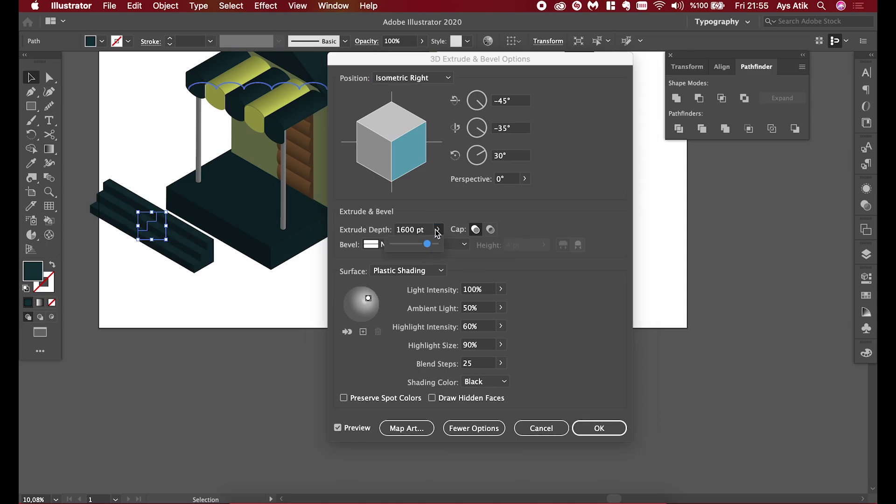
click(407, 271)
click(408, 260)
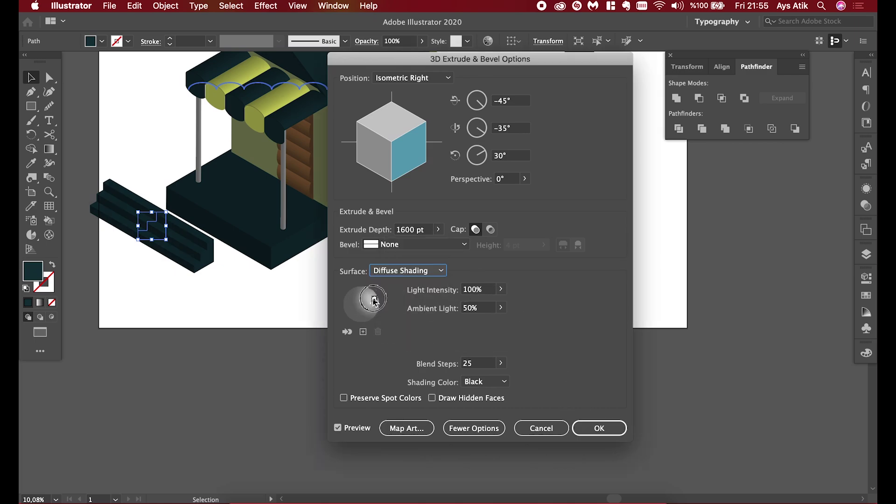
click(599, 428)
scroll(172, 290, up, 3)
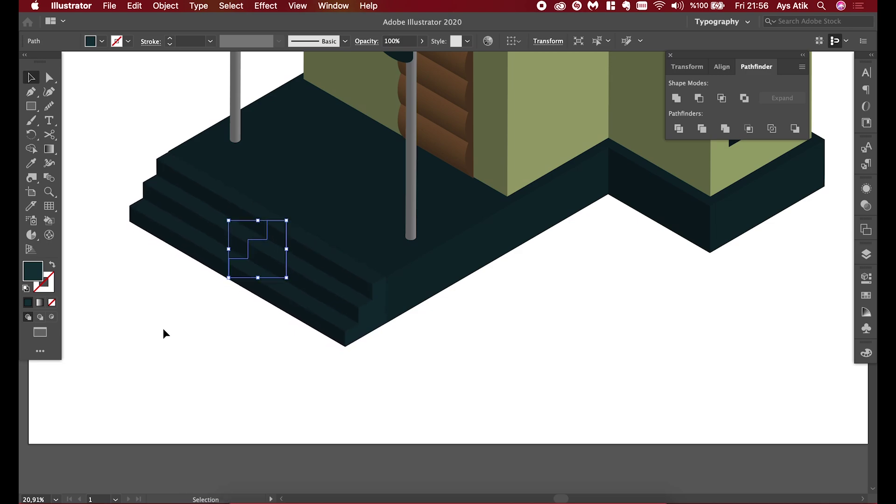
Deselect the steps and select the house objects on the artboard
scroll(169, 373, down, 4)
click(166, 397)
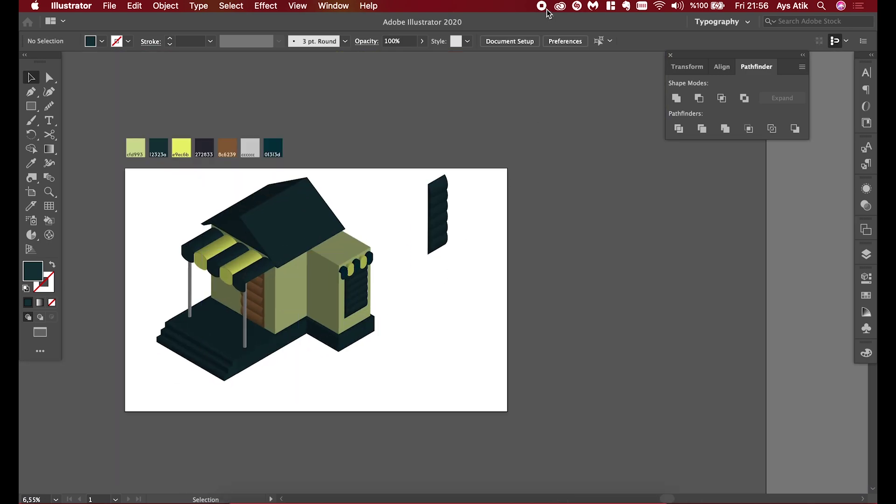
scroll(470, 245, up, 1)
scroll(469, 228, down, 2)
mouse_move(150, 335)
mouse_down()
mouse_move(289, 256)
mouse_move(600, 258)
mouse_up()
scroll(467, 256, down, 2)
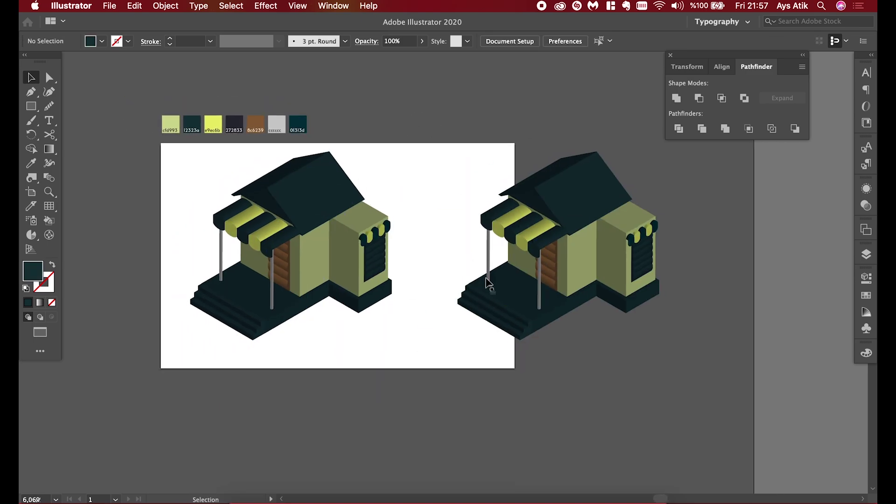
click(352, 274)
scroll(289, 285, up, 2)
Remove the colour swatch row and leave the resized house centred, then deselect
click(166, 6)
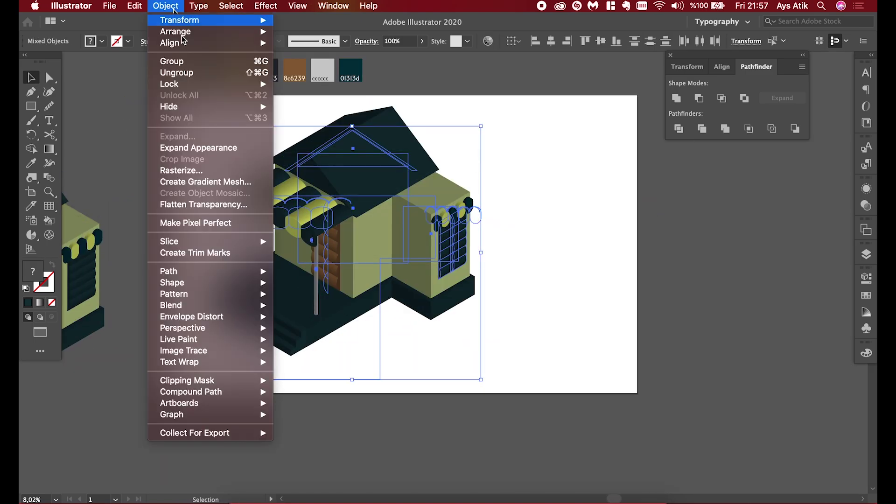
click(176, 146)
scroll(176, 147, up, 2)
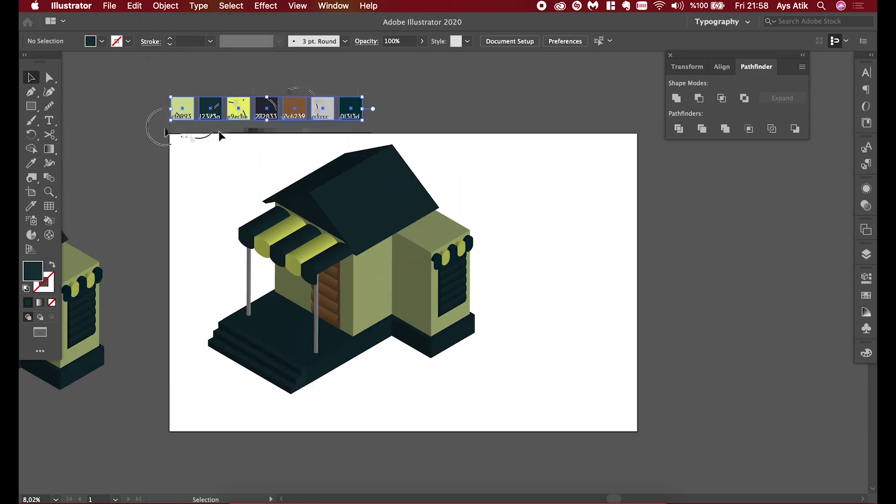
click(348, 303)
click(500, 390)
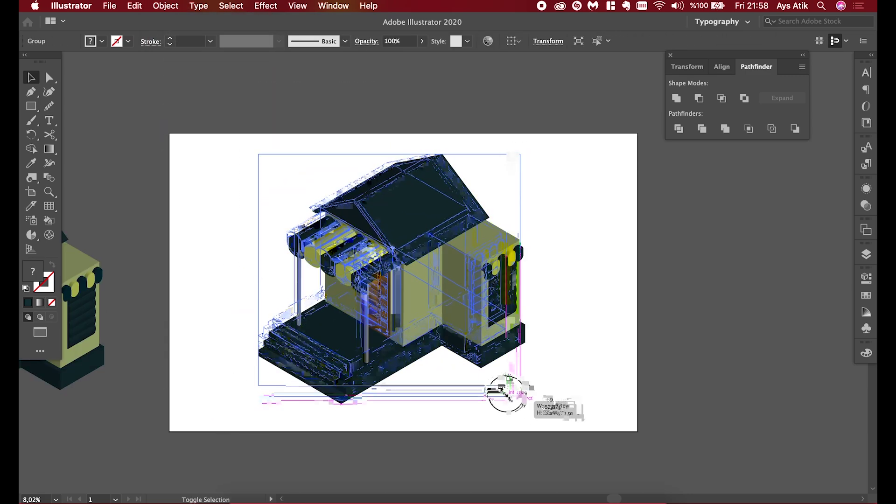
scroll(560, 356, down, 1)
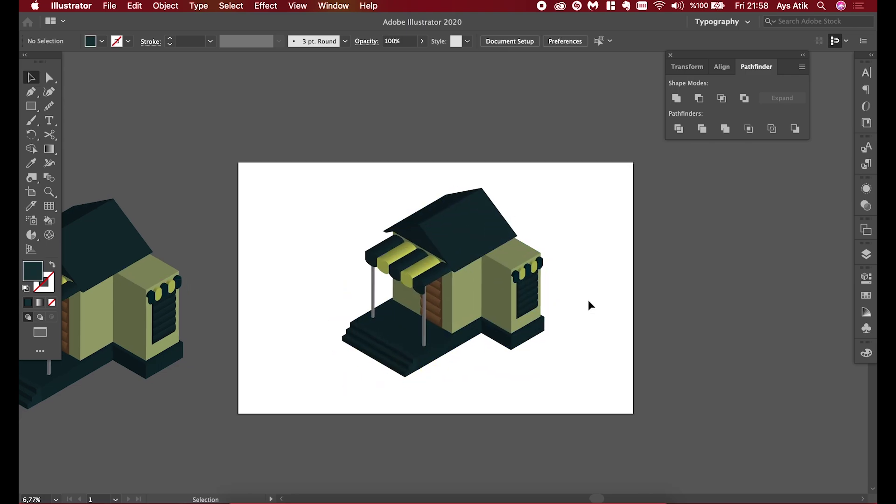
Draw a 1500×500 px rectangle
key(m)
click(336, 277)
text(1500)
key(Tab)
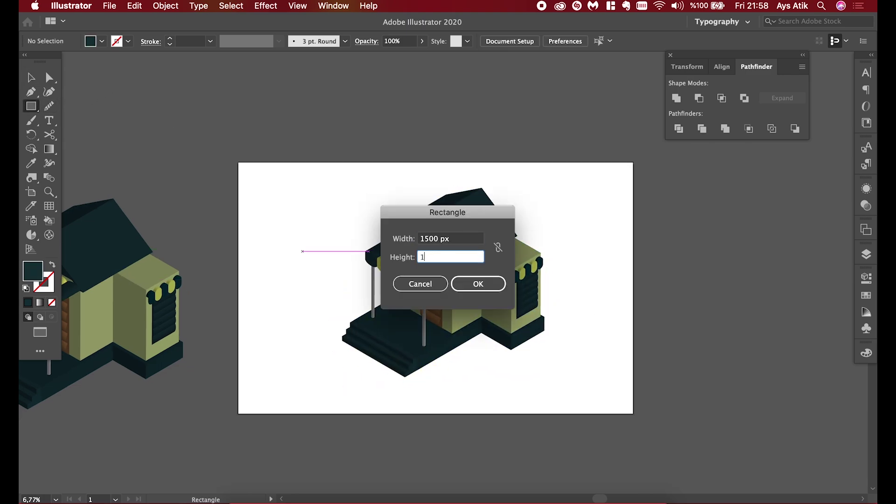
text(500)
key(Return)
Apply a 3D Extrude & Bevel with Isometric Top position to the rectangle
click(199, 5)
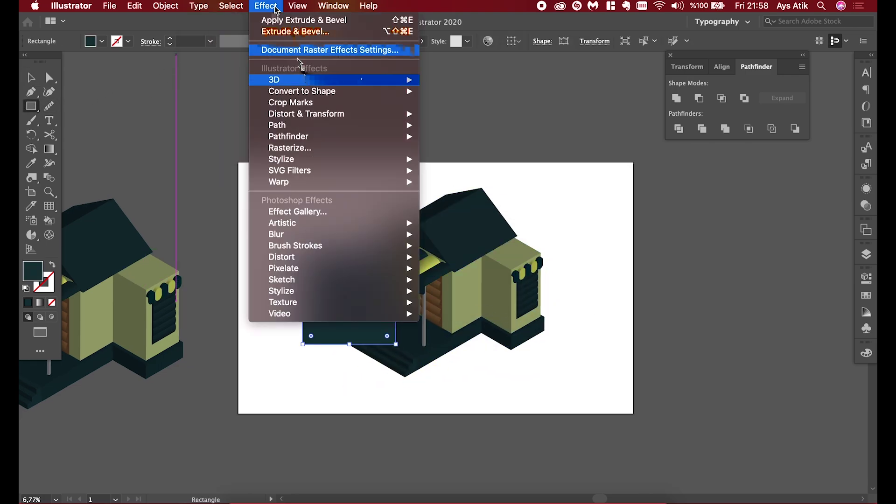
click(444, 80)
click(414, 78)
click(401, 296)
click(607, 427)
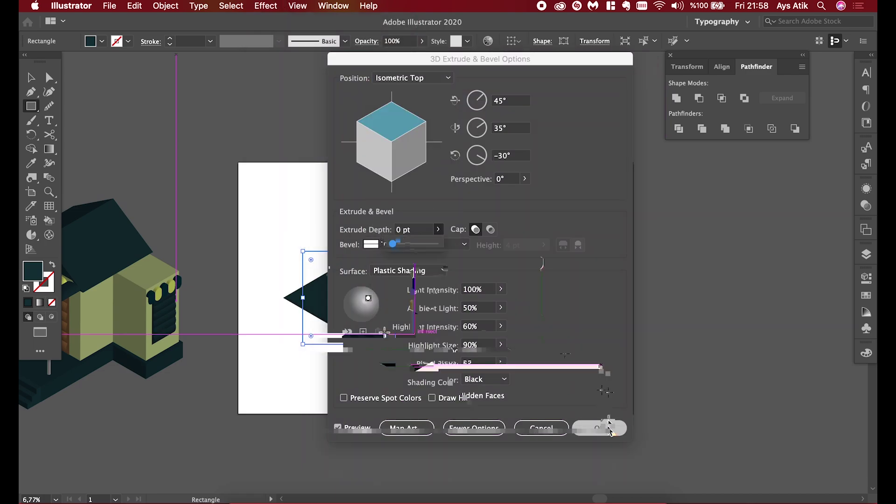
key(v)
Duplicate the diamond edge-to-edge and fill both tiles dark grey
mouse_move(344, 294)
mouse_down()
mouse_move(290, 391)
mouse_move(344, 410)
mouse_up()
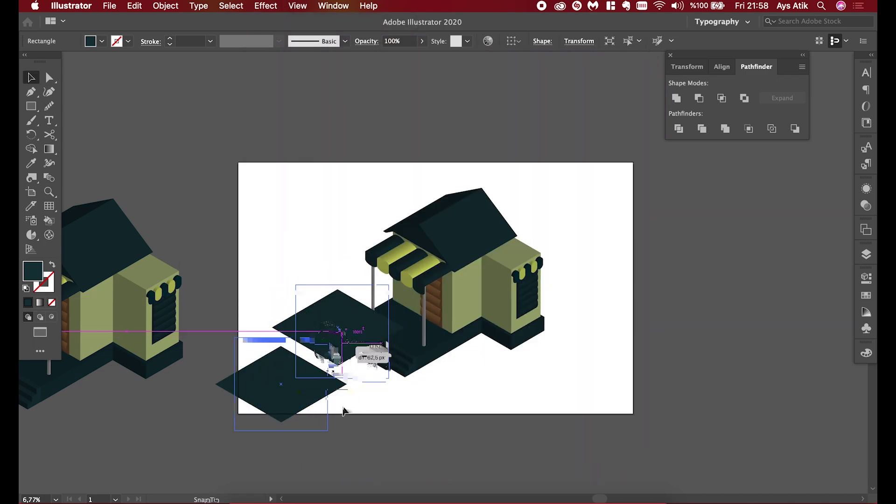
scroll(315, 364, up, 3)
drag(320, 371, 315, 369)
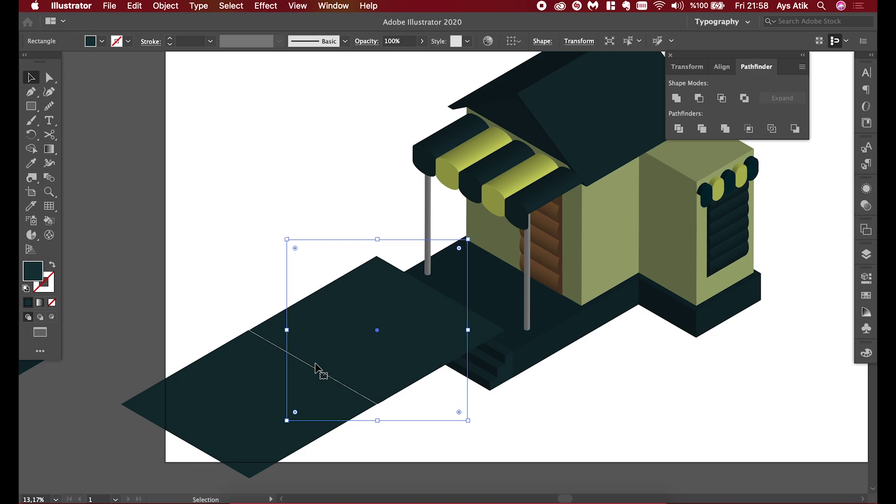
scroll(228, 285, down, 3)
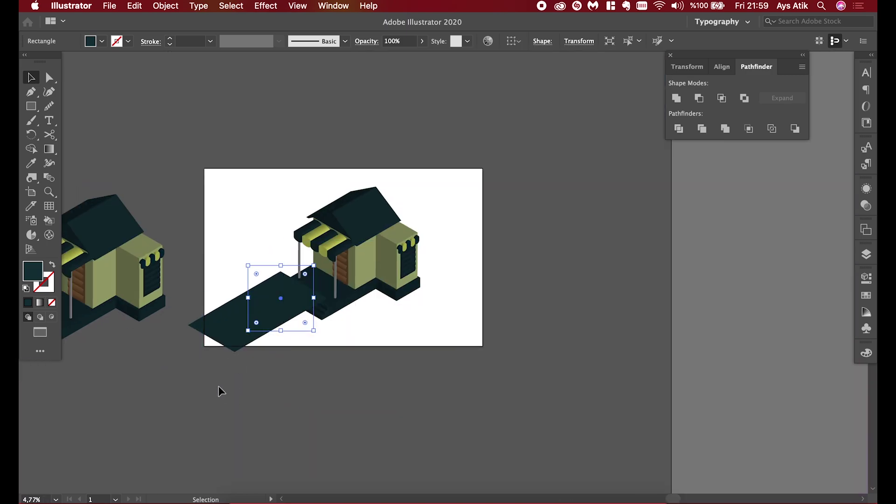
shift+click(233, 327)
click(101, 41)
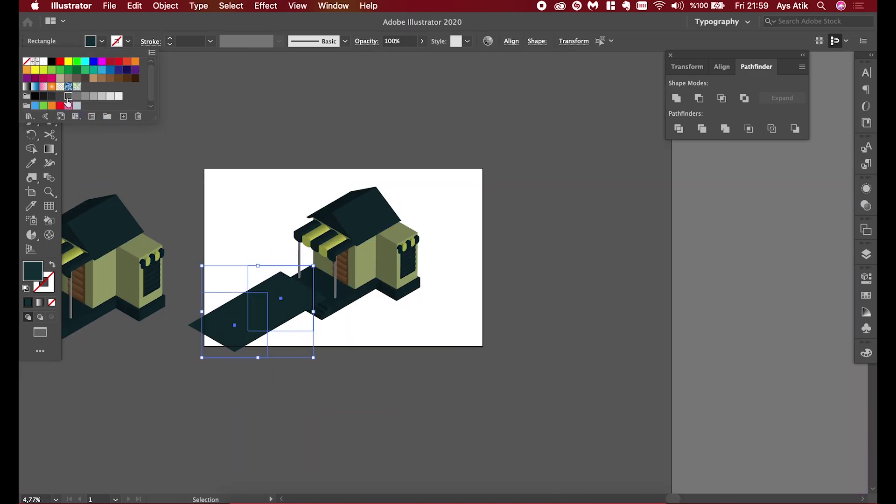
click(53, 100)
Move the grey tile group into position, closing the white gap
mouse_move(273, 310)
mouse_down()
mouse_move(250, 313)
mouse_move(291, 300)
mouse_up()
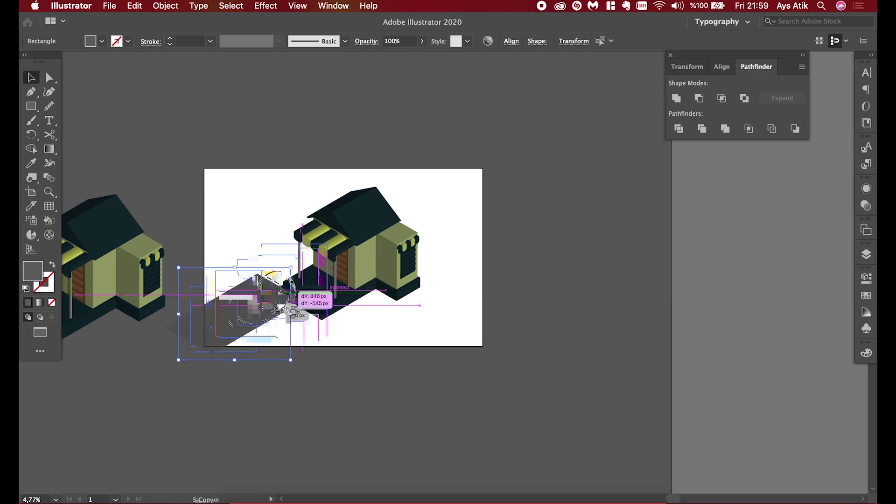
scroll(290, 301, up, 3)
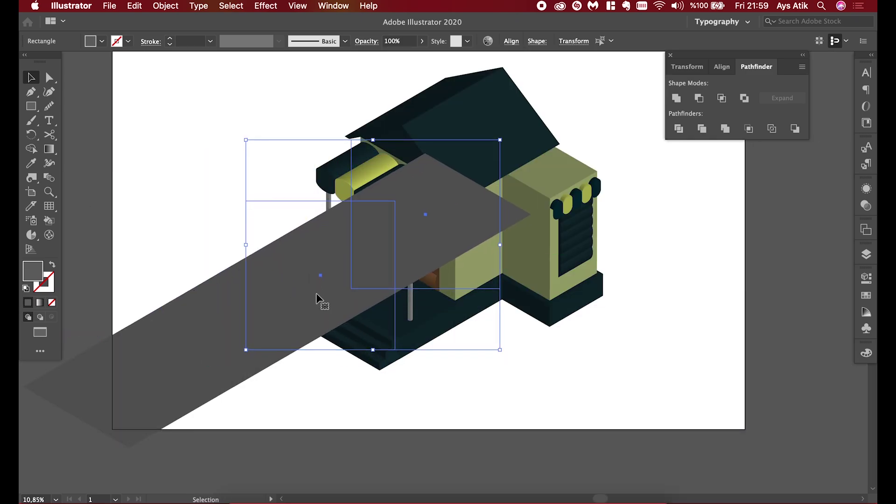
scroll(315, 293, down, 2)
mouse_move(184, 365)
mouse_down()
mouse_move(378, 375)
mouse_move(330, 326)
mouse_up()
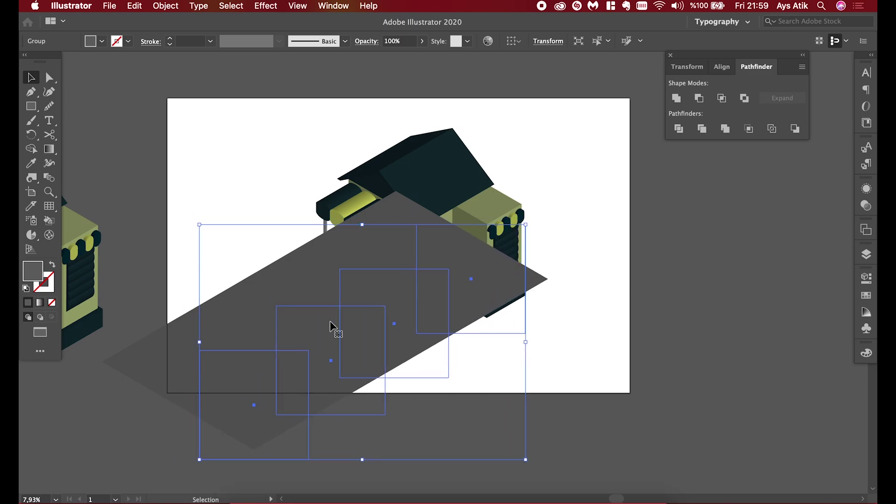
mouse_move(286, 300)
mouse_down()
mouse_move(544, 320)
mouse_move(578, 346)
mouse_up()
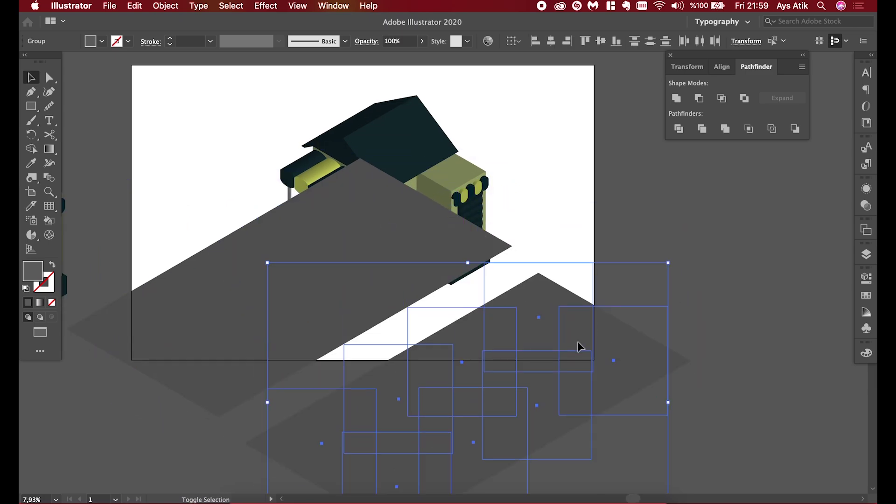
scroll(552, 244, up, 5)
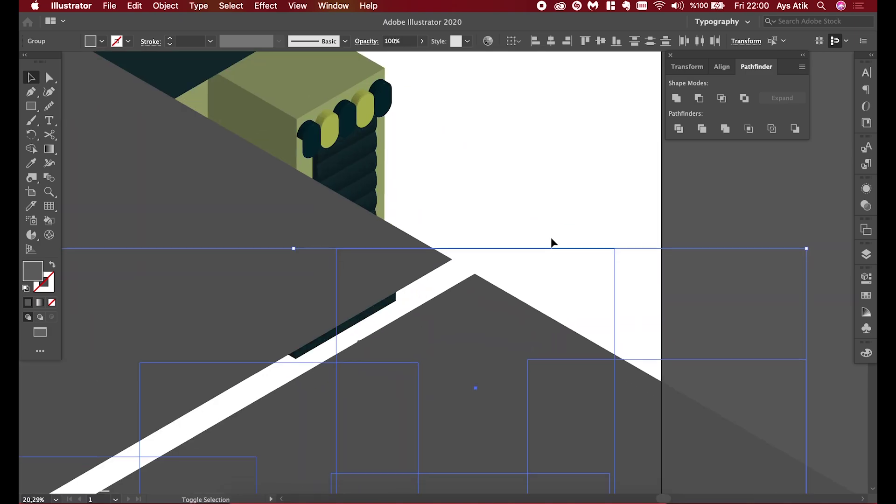
key(Left)
key(Left)
key(Left)
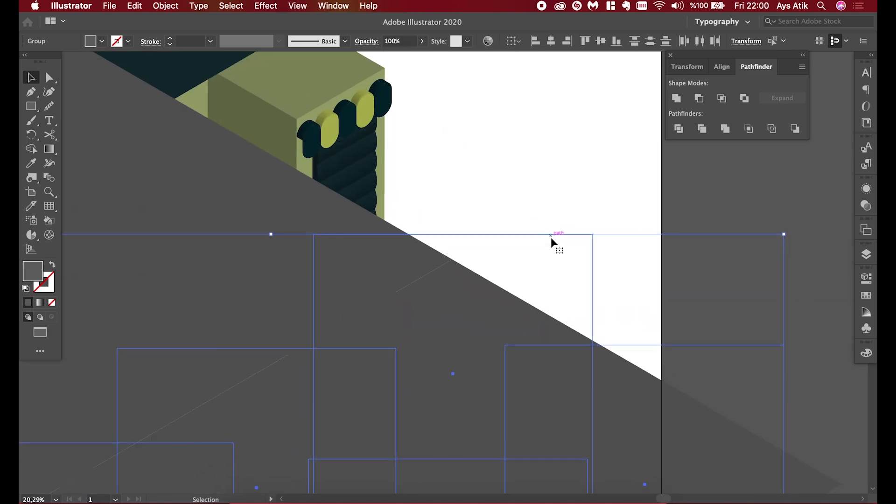
Reposition the ground tile group further up and right on the artboard
scroll(551, 237, down, 3)
scroll(551, 237, down, 2)
drag(416, 403, 630, 216)
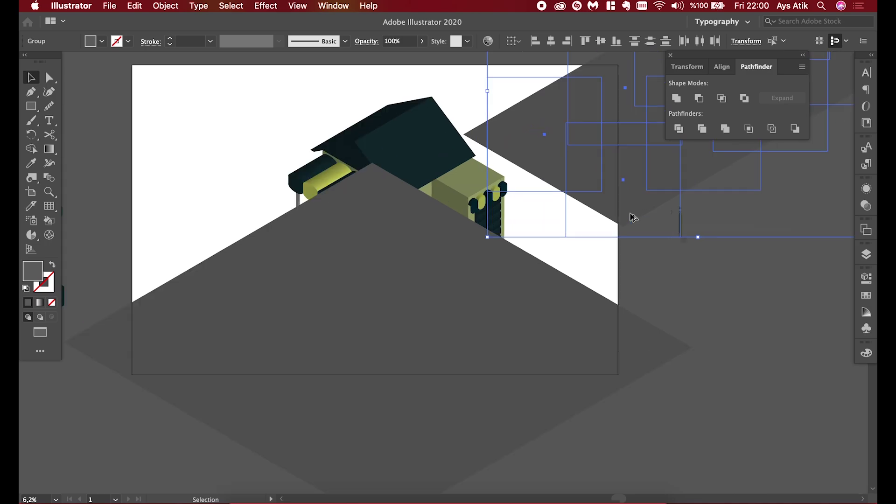
scroll(630, 216, up, 1)
click(612, 134)
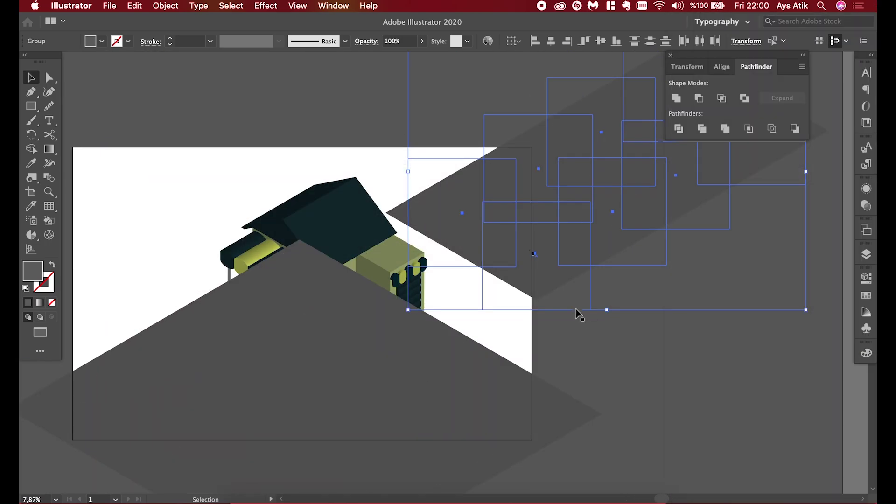
mouse_move(576, 310)
mouse_down()
mouse_move(425, 369)
mouse_move(534, 373)
mouse_up()
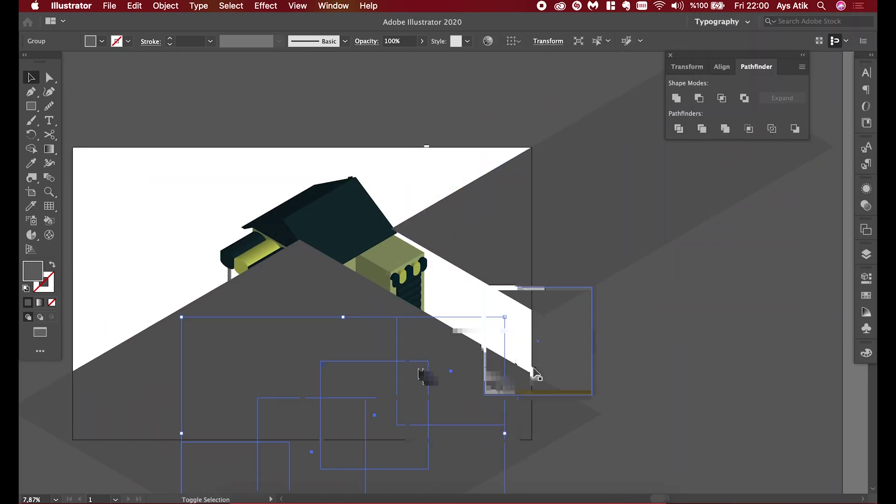
scroll(534, 372, down, 3)
Send the ground tile group to the back, behind the house
right_click(296, 230)
click(444, 402)
click(690, 388)
click(545, 191)
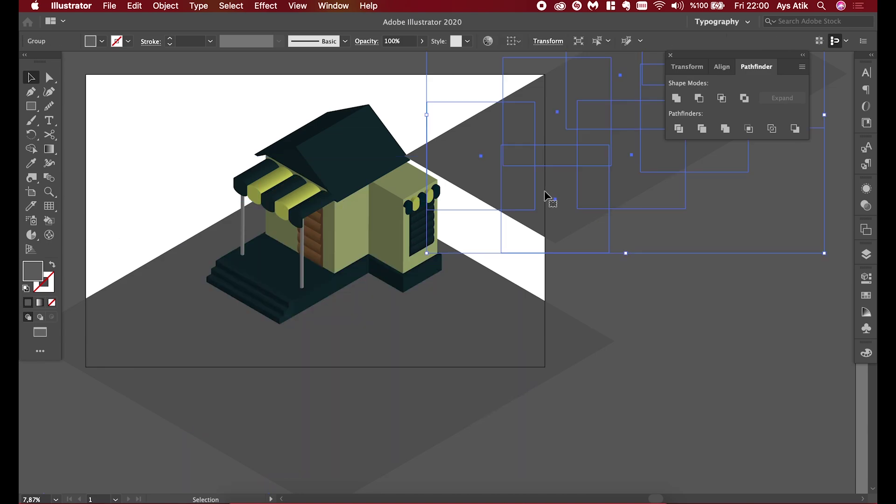
scroll(545, 191, up, 2)
Copy the ground group diagonally, leaving white road strips, then deselect
mouse_move(192, 358)
mouse_down()
mouse_move(406, 206)
mouse_move(520, 188)
mouse_up()
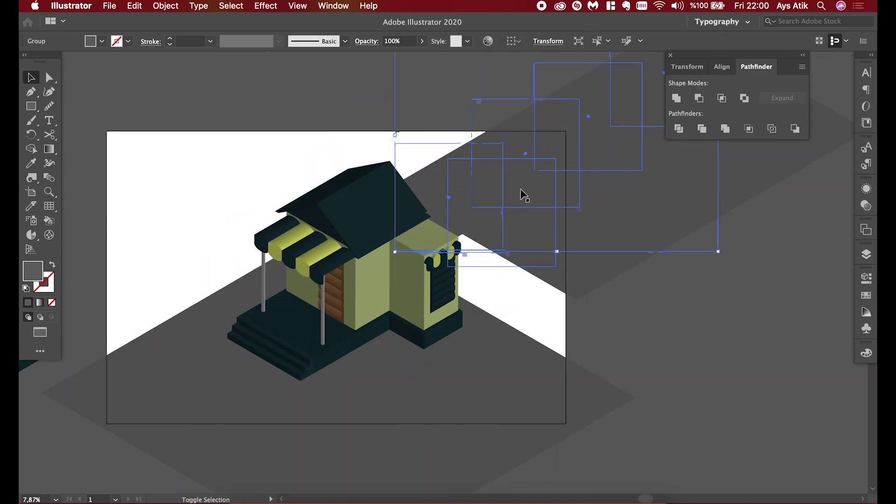
key(shift+Right)
key(shift+Right)
key(shift+Right)
key(shift+Up)
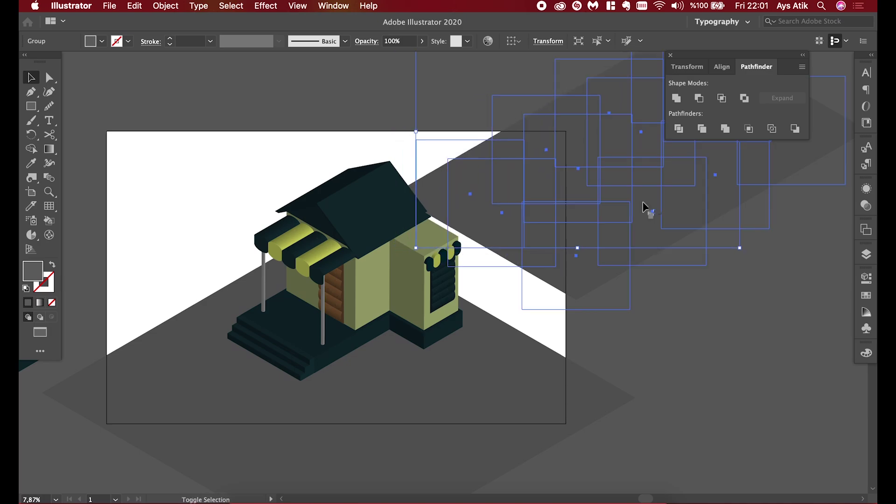
drag(520, 189, 228, 208)
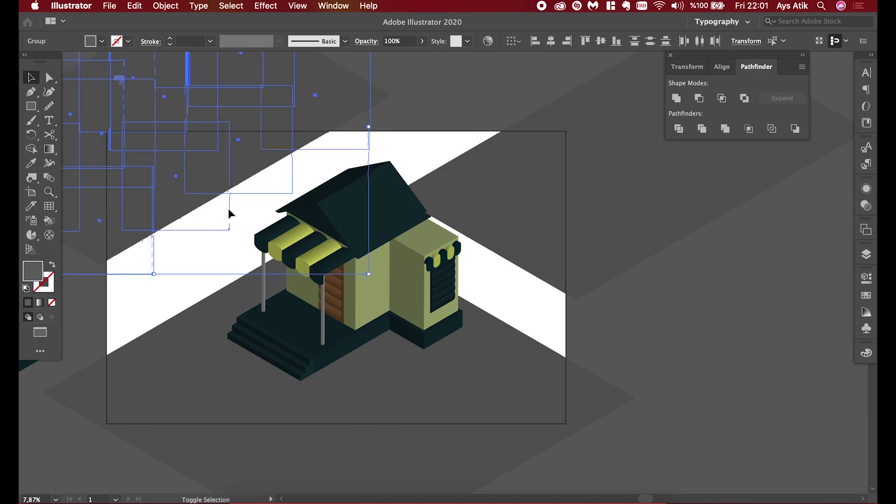
click(620, 321)
scroll(621, 321, down, 1)
scroll(621, 321, up, 1)
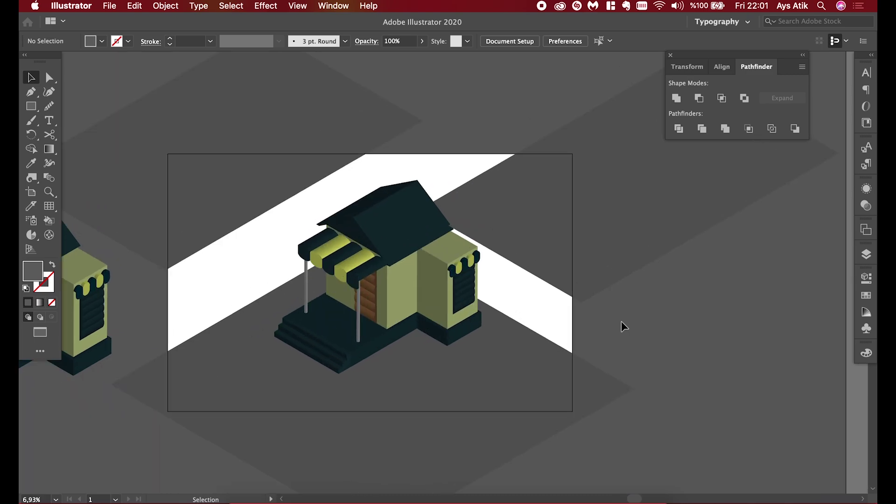
Draw a rectangle covering the whole artboard, send it to the back, and fill it white
key(m)
drag(168, 154, 574, 409)
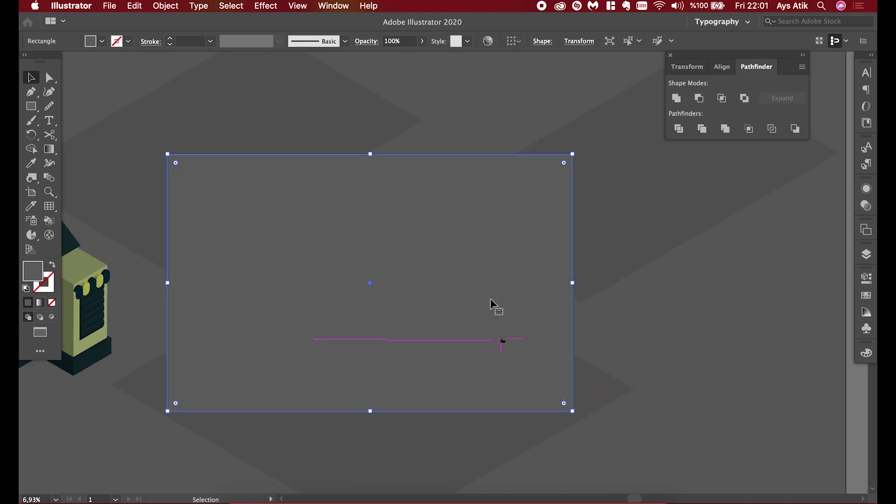
key(ctrl+[)
key(v)
mouse_move(454, 399)
mouse_down()
mouse_move(539, 317)
mouse_move(438, 149)
mouse_up()
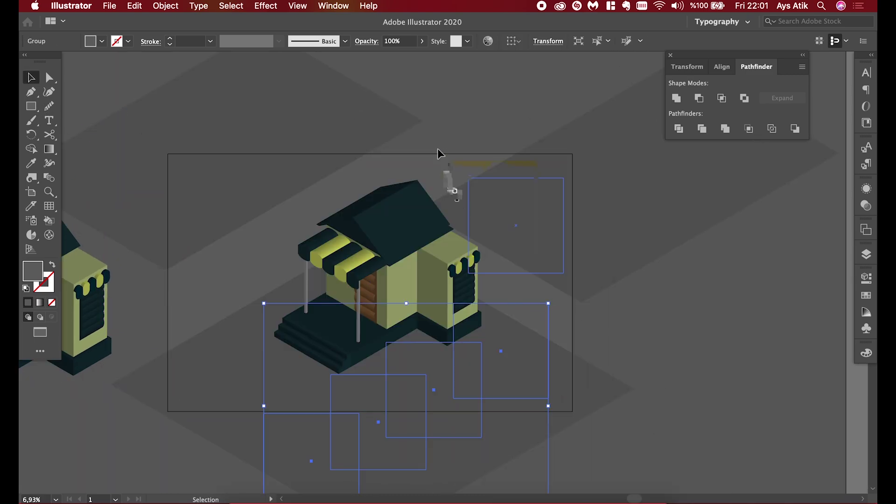
click(102, 41)
click(27, 59)
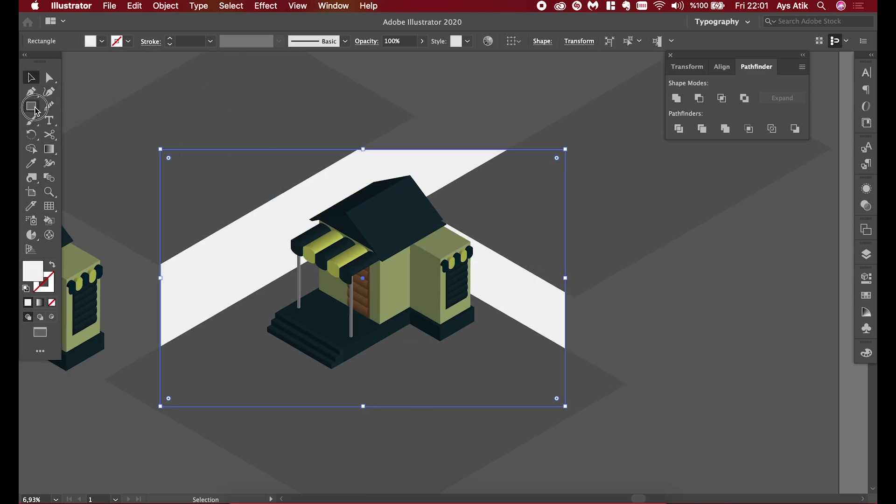
drag(37, 111, 70, 106)
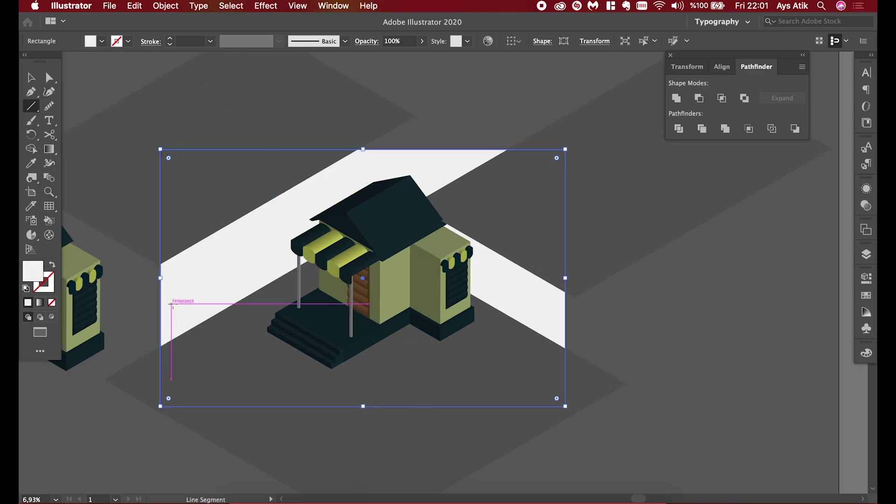
Draw a narrow tall rectangle right of the road and give it a dark fill
key(m)
drag(671, 283, 687, 356)
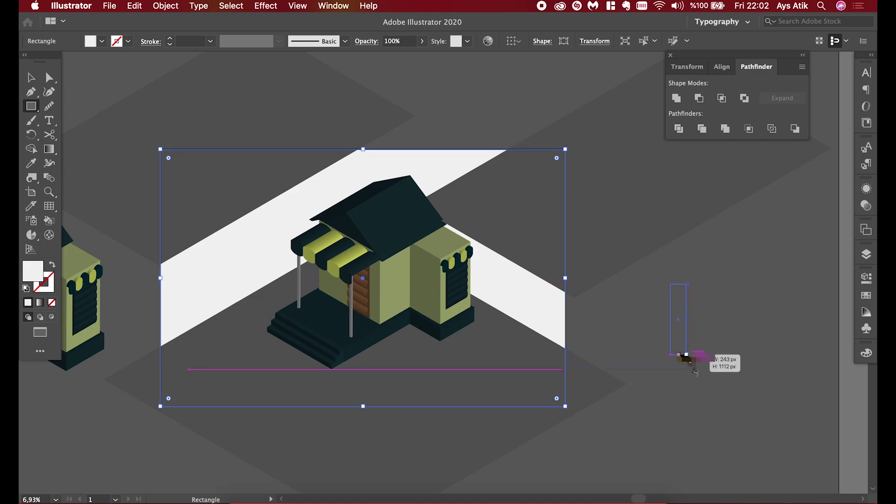
scroll(616, 176, down, 3)
click(101, 42)
click(52, 96)
key(i)
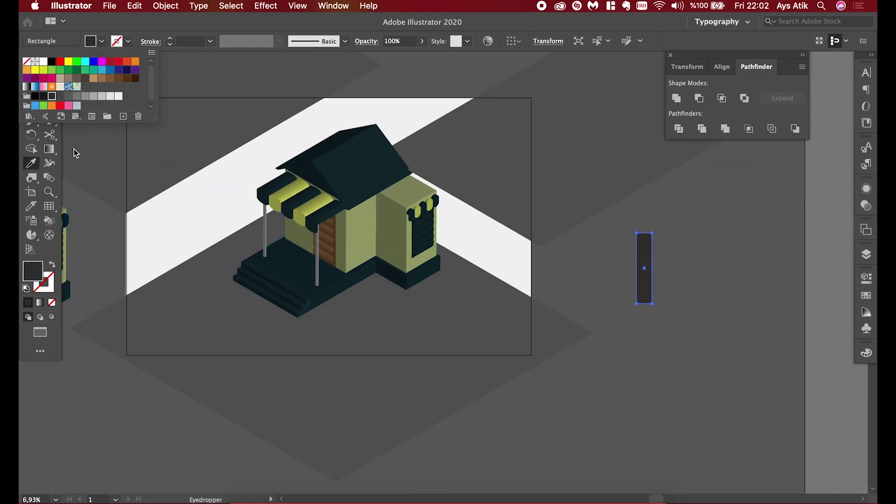
key(Escape)
key(v)
Duplicate the dash downward into a column with Ctrl+D, then copy the column over the road
drag(645, 282, 646, 371)
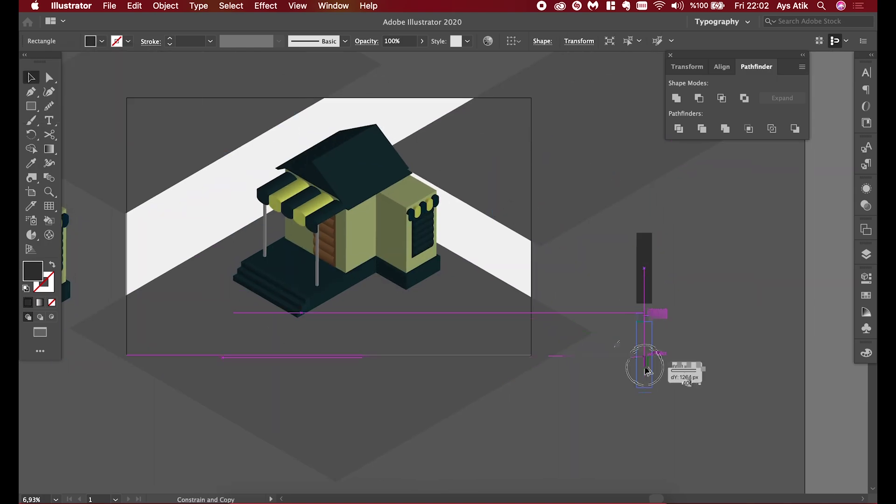
scroll(646, 371, down, 2)
drag(631, 317, 632, 374)
scroll(632, 374, down, 2)
key(ctrl+d)
key(ctrl+d)
key(ctrl+d)
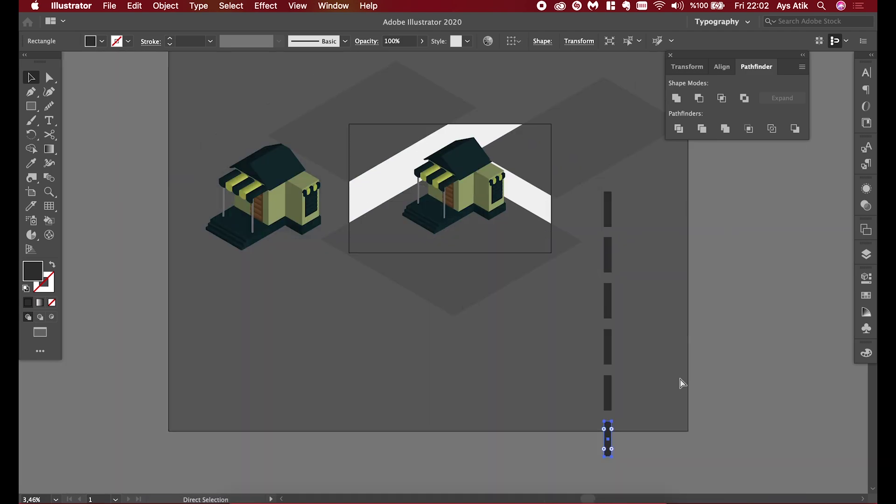
key(ctrl+d)
key(Return)
key(v)
mouse_move(626, 185)
mouse_down()
mouse_move(600, 448)
mouse_move(531, 195)
mouse_move(525, 214)
mouse_up()
Apply a 3D Rotate effect with the Isometric Top position to the dash column
click(265, 5)
click(451, 103)
click(388, 78)
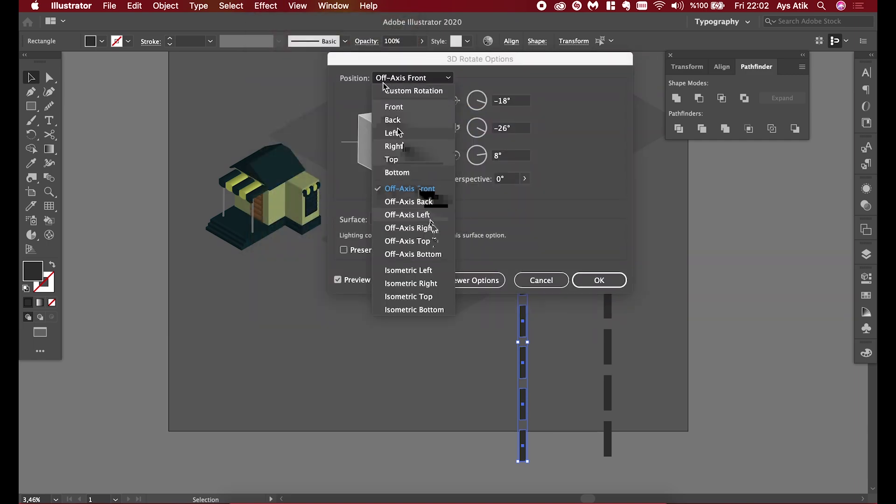
click(408, 296)
click(542, 280)
click(266, 5)
click(448, 102)
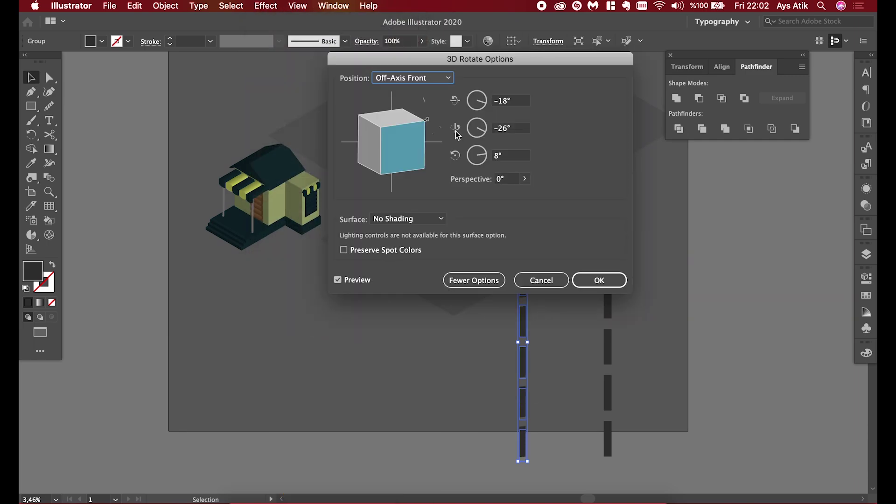
click(414, 78)
click(420, 297)
Move the rotated dashes onto the road and send them behind the house
click(599, 280)
mouse_move(594, 304)
mouse_down()
mouse_move(427, 187)
mouse_move(400, 236)
mouse_up()
scroll(413, 184, up, 3)
right_click(351, 280)
mouse_move(378, 425)
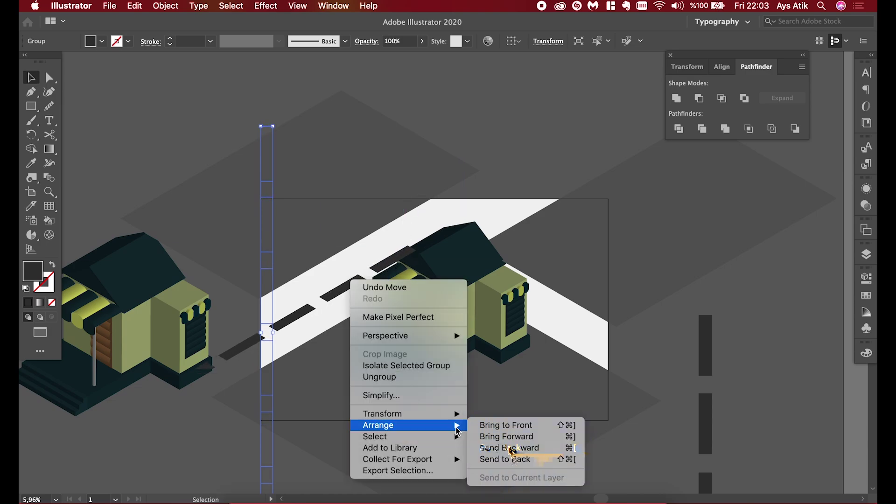
click(506, 459)
right_click(330, 250)
click(506, 456)
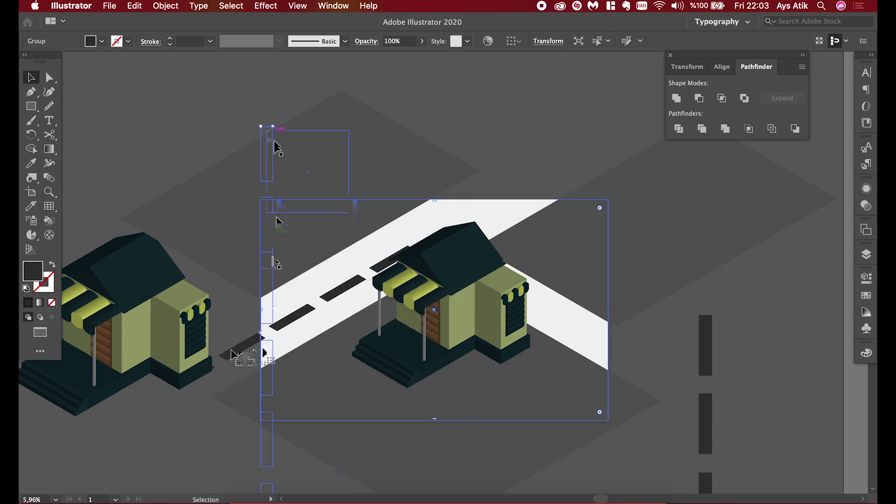
Centre the dashes along the middle of the road, sliding them up-right
drag(276, 147, 323, 352)
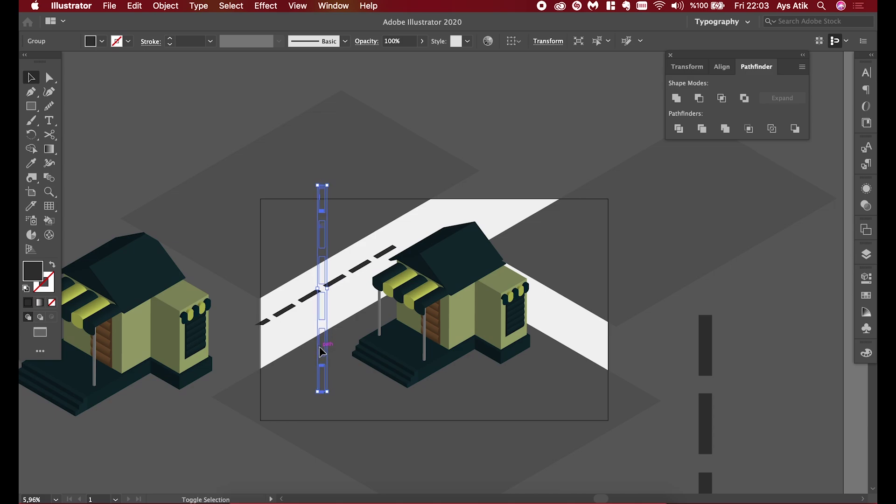
key(Down)
key(Down)
key(Left)
scroll(392, 245, up, 2)
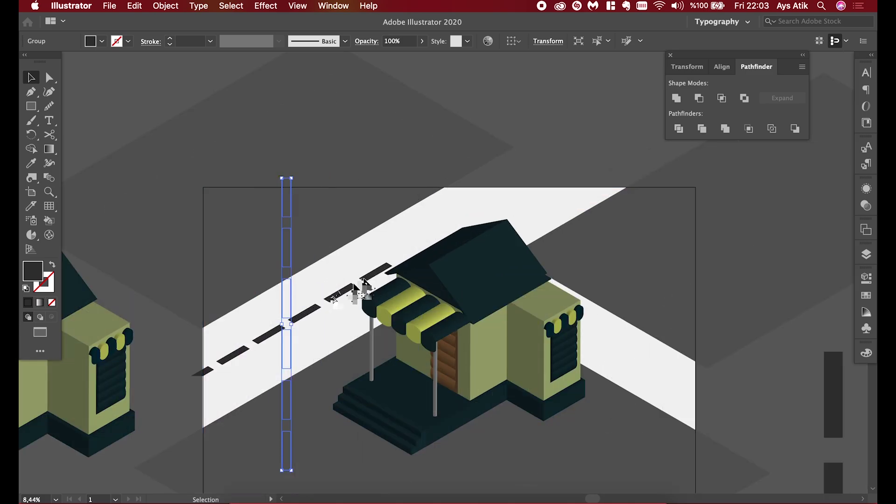
drag(392, 245, 600, 192)
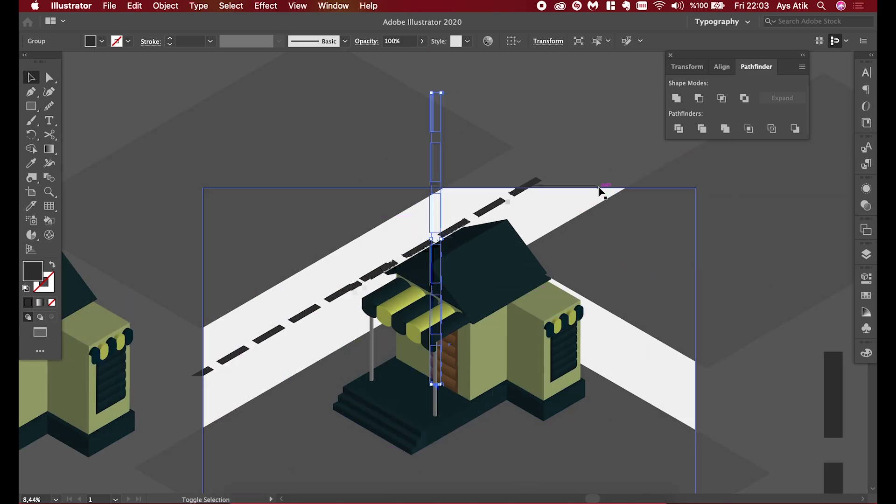
scroll(388, 243, up, 3)
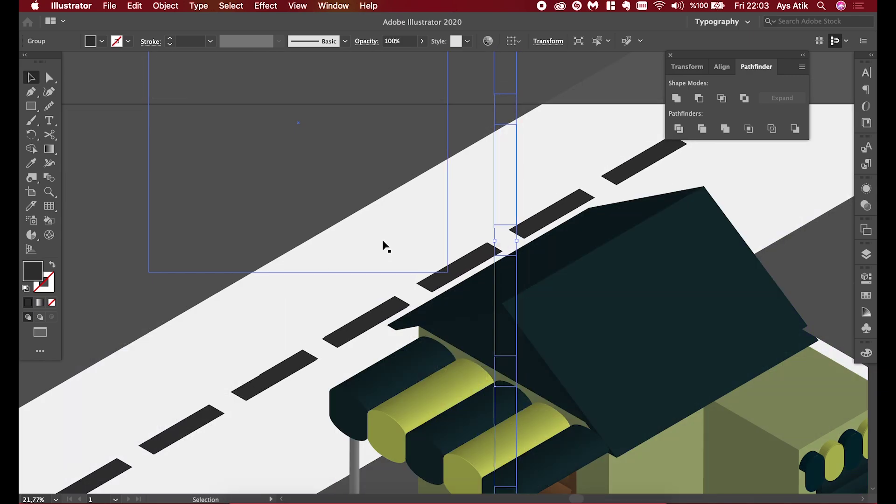
scroll(386, 246, down, 3)
scroll(387, 246, down, 2)
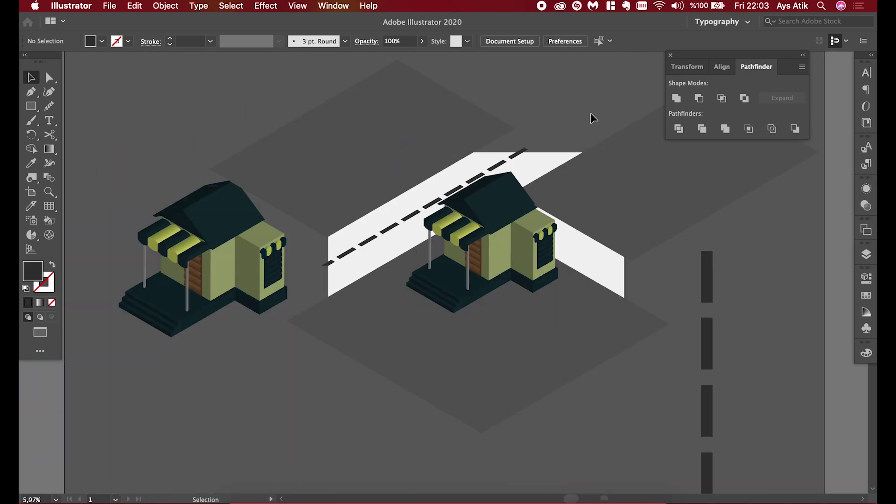
Recolour the road dashes olive yellow-green a8a41a
drag(345, 234, 428, 186)
click(101, 41)
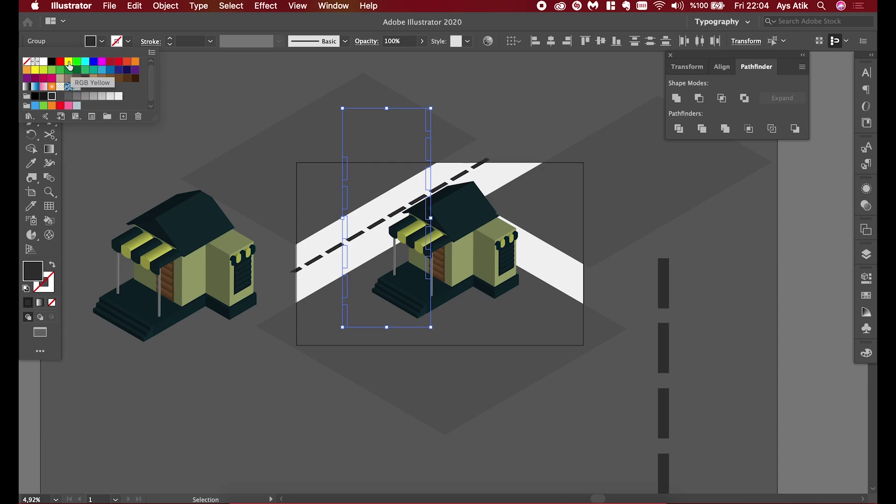
click(68, 61)
double_click(42, 276)
click(704, 216)
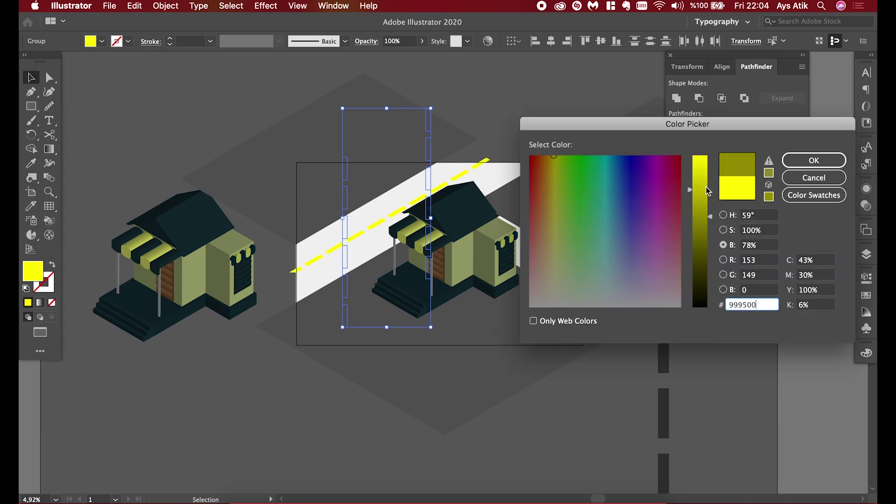
click(723, 215)
click(658, 176)
click(723, 244)
click(699, 208)
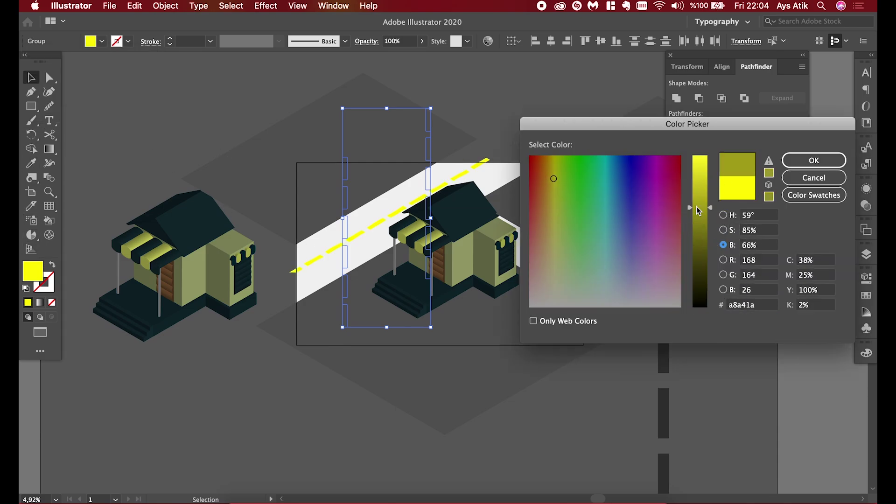
key(Return)
Try repositioning the dashes on the road, undo it, and deselect
drag(380, 220, 374, 206)
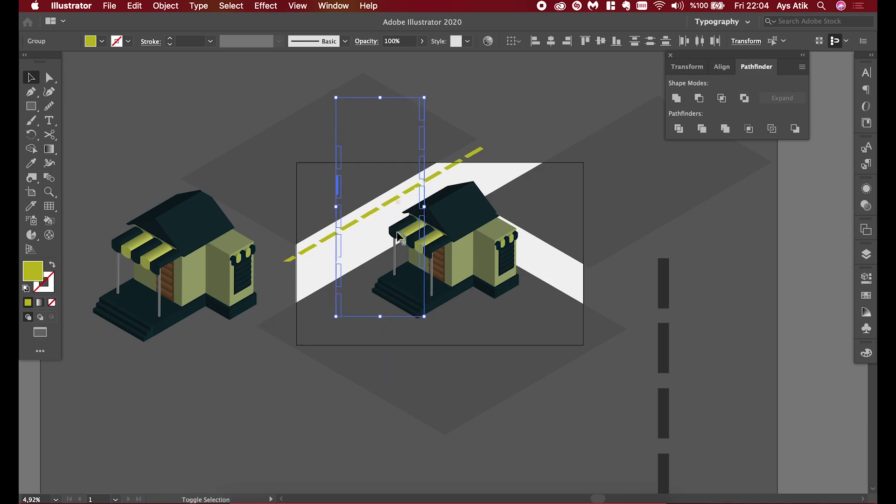
drag(399, 242, 380, 296)
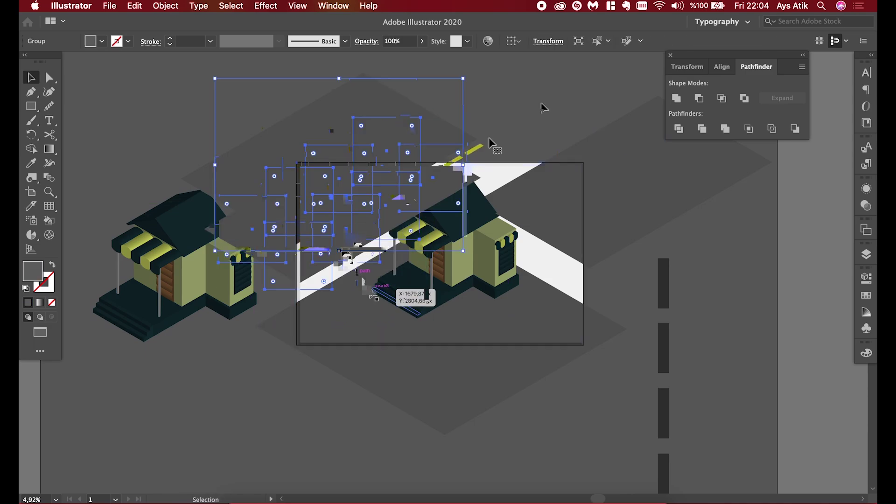
key(ctrl+z)
click(553, 133)
scroll(532, 117, up, 2)
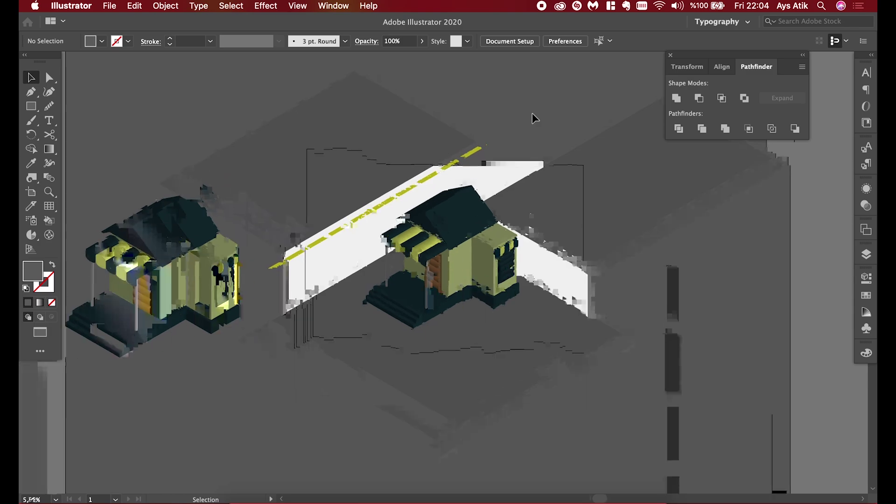
Duplicate the dashed line as a second parallel lane line along the road
drag(296, 263, 458, 264)
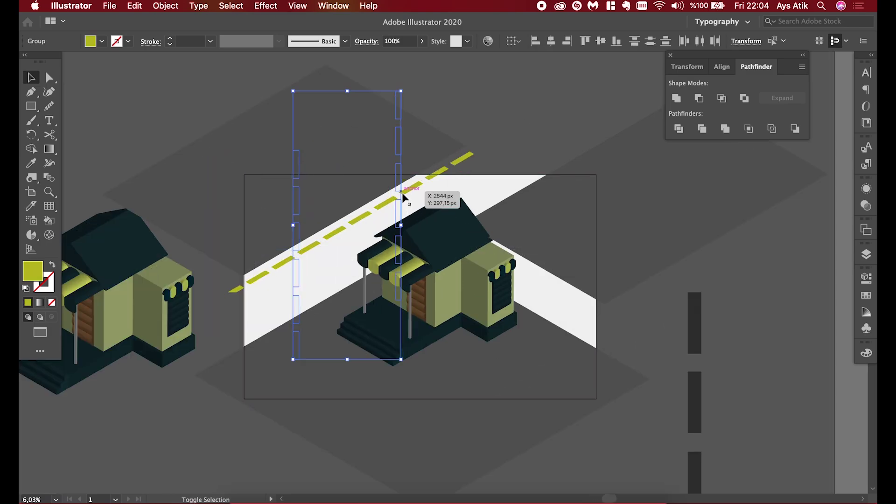
key(Left)
key(Left)
key(Left)
key(Down)
key(Down)
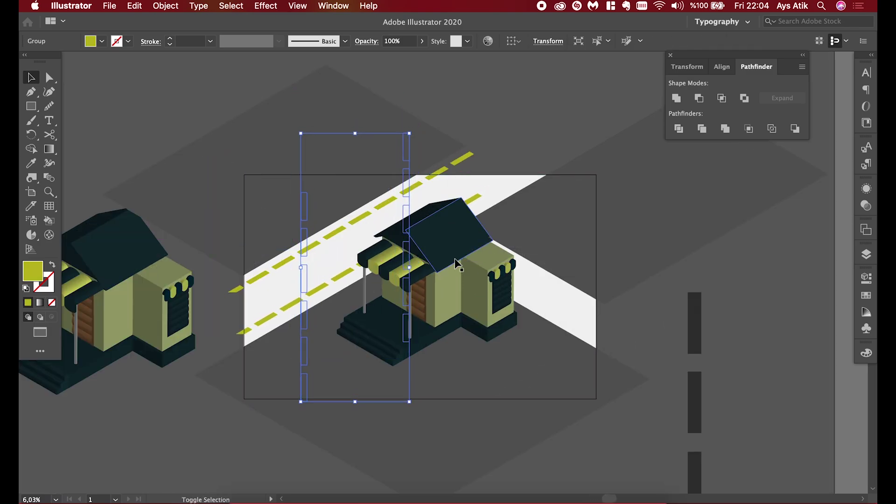
key(Down)
drag(467, 259, 500, 205)
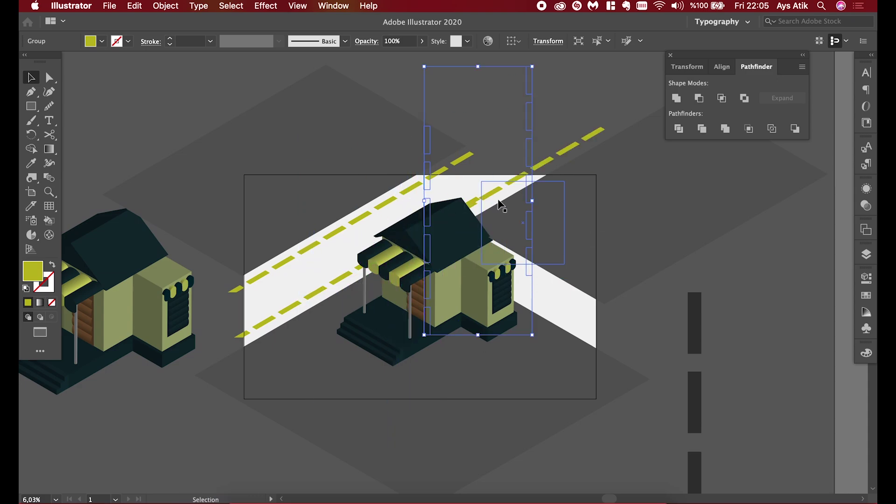